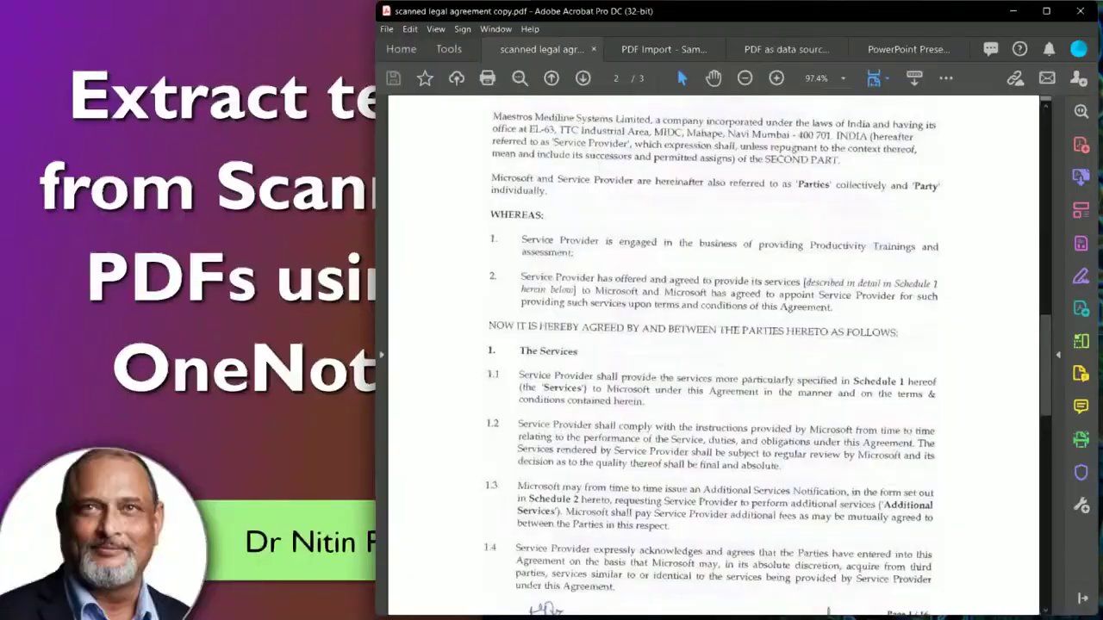
# Maximize the scanned legal agreement PDF and look through its stamp paper page and the Services Agreement text
pyautogui.click(1047, 12)
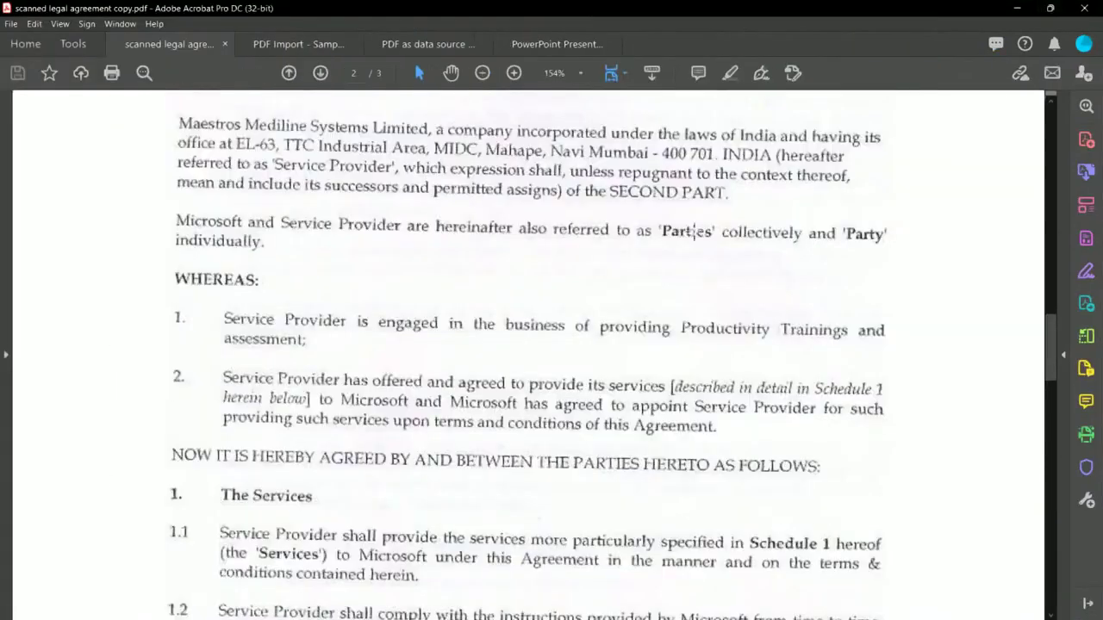
pyautogui.scroll(10, 628, 342)
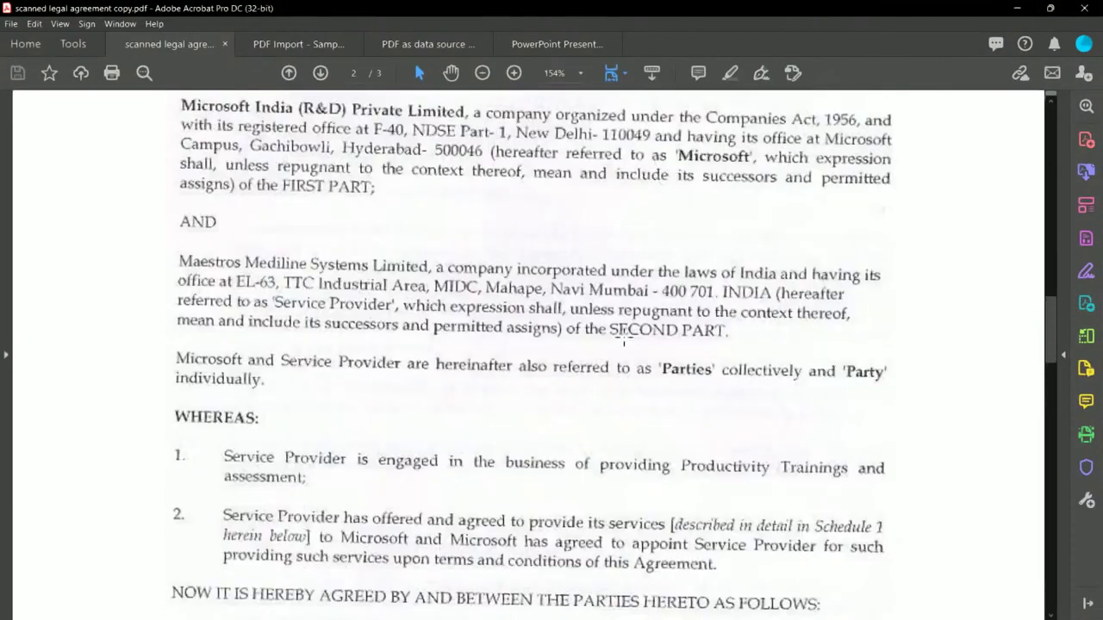
pyautogui.scroll(10, 627, 342)
pyautogui.scroll(-4, 629, 332)
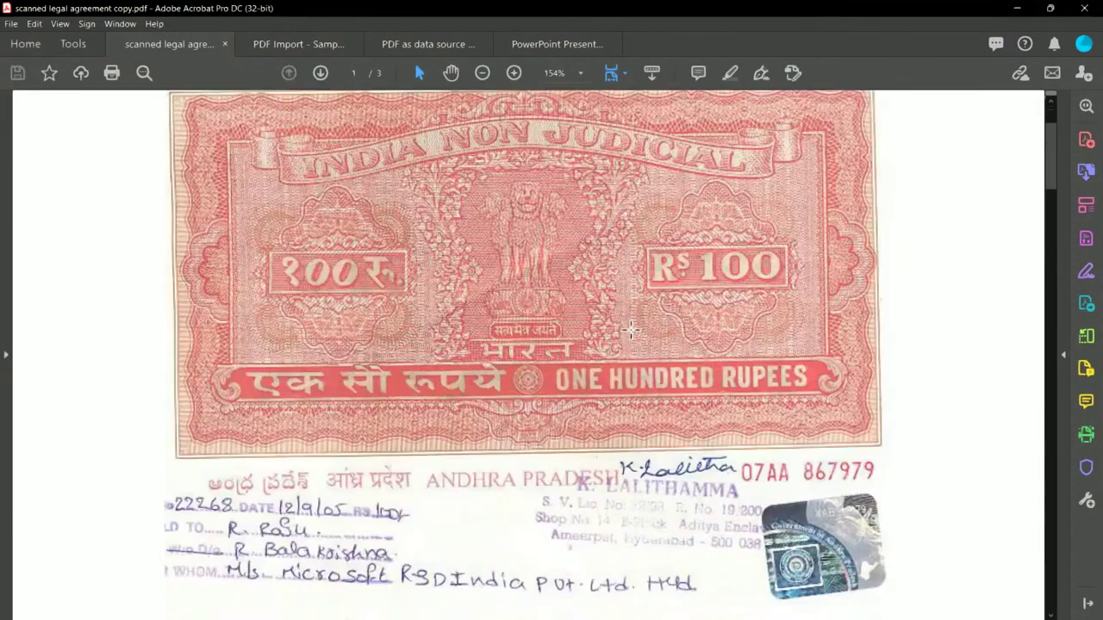
pyautogui.scroll(-10, 632, 327)
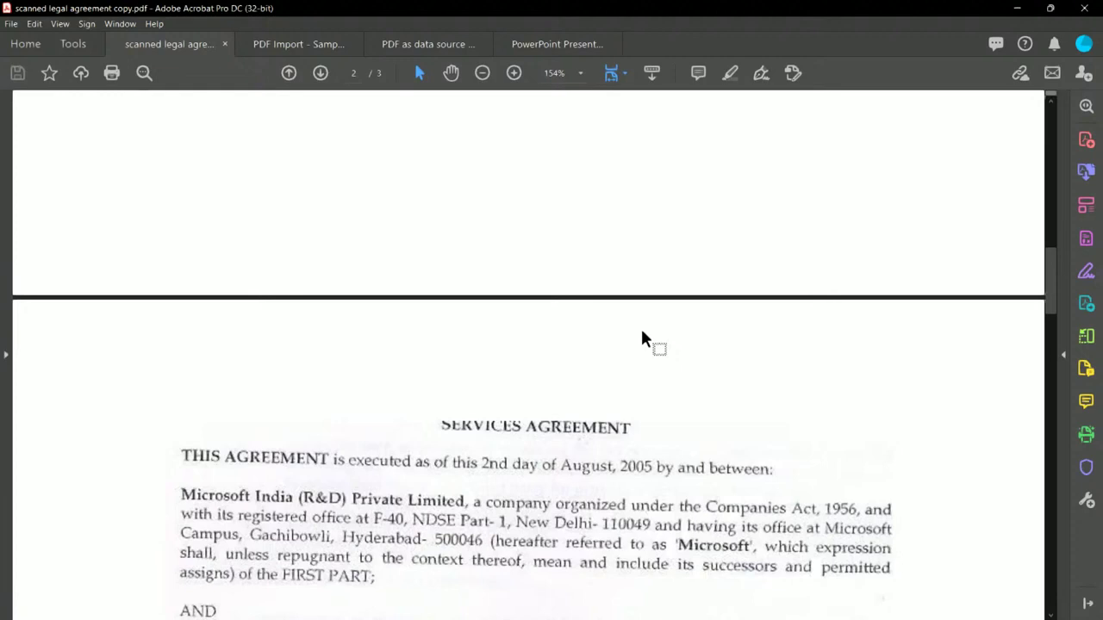
pyautogui.scroll(-6, 642, 339)
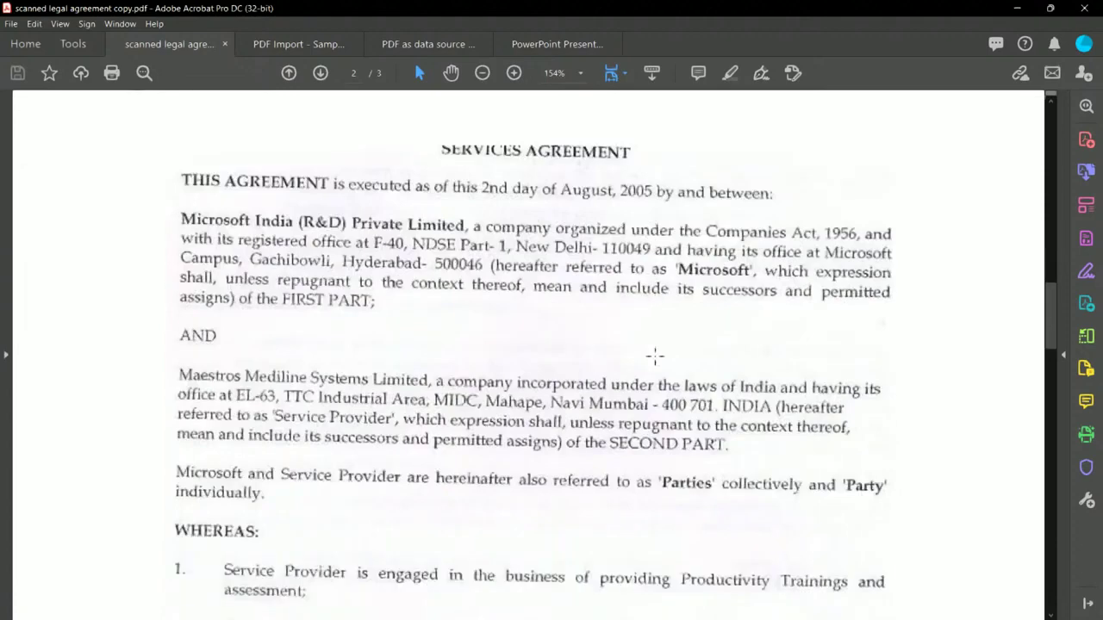
pyautogui.scroll(-4, 655, 356)
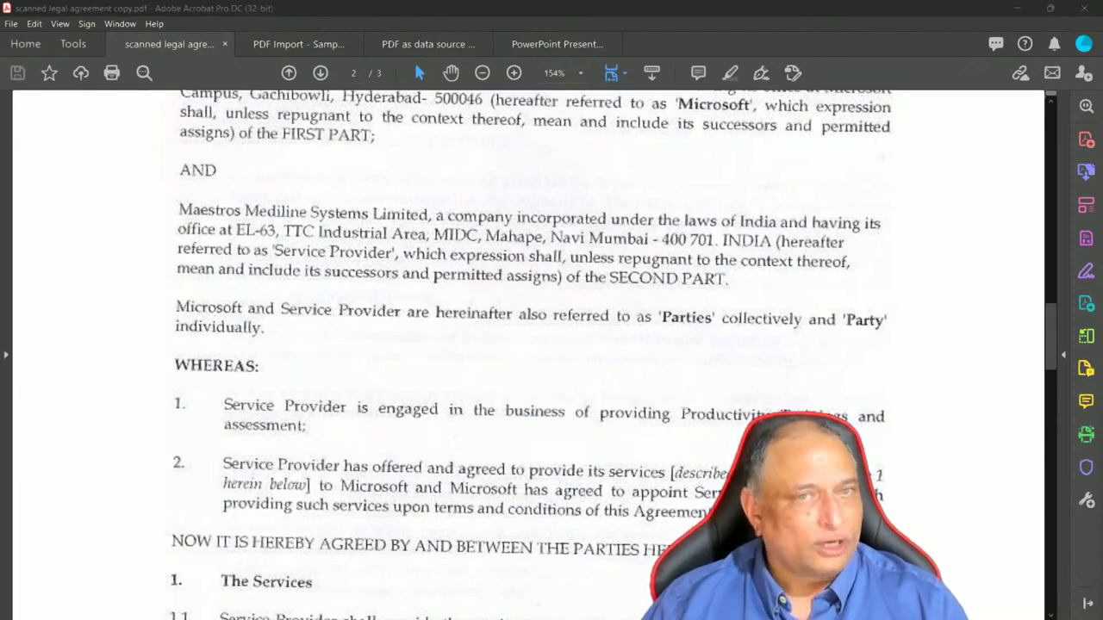
# Switch to the browser and look through the Microsoft OneNote product page down to the mobile app section
pyautogui.hotkey('alt', 'Tab')
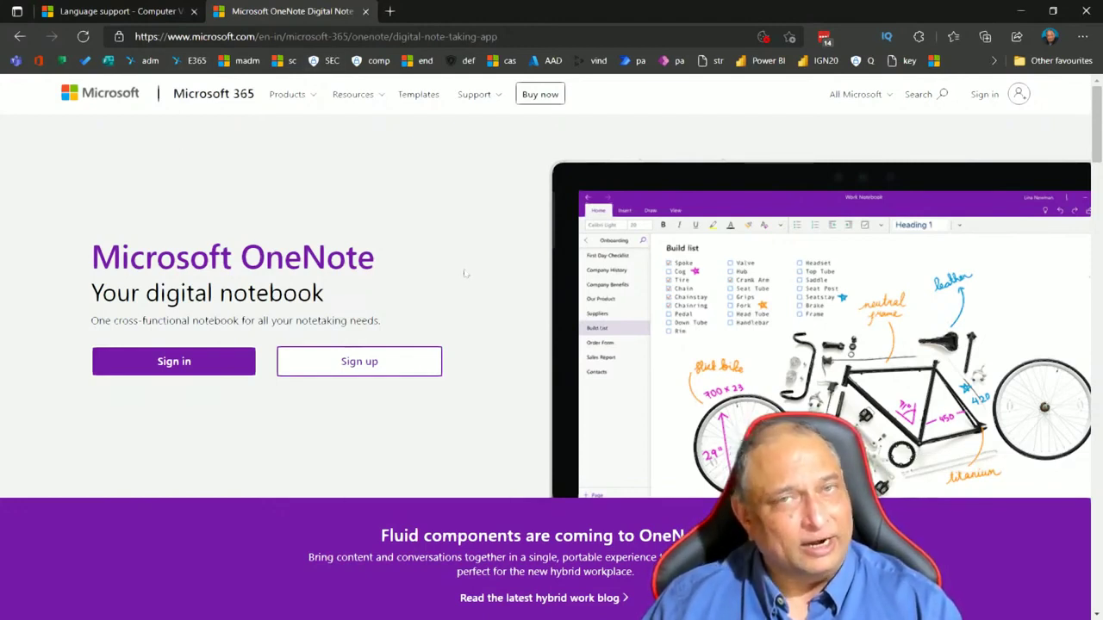
pyautogui.scroll(-15, 466, 274)
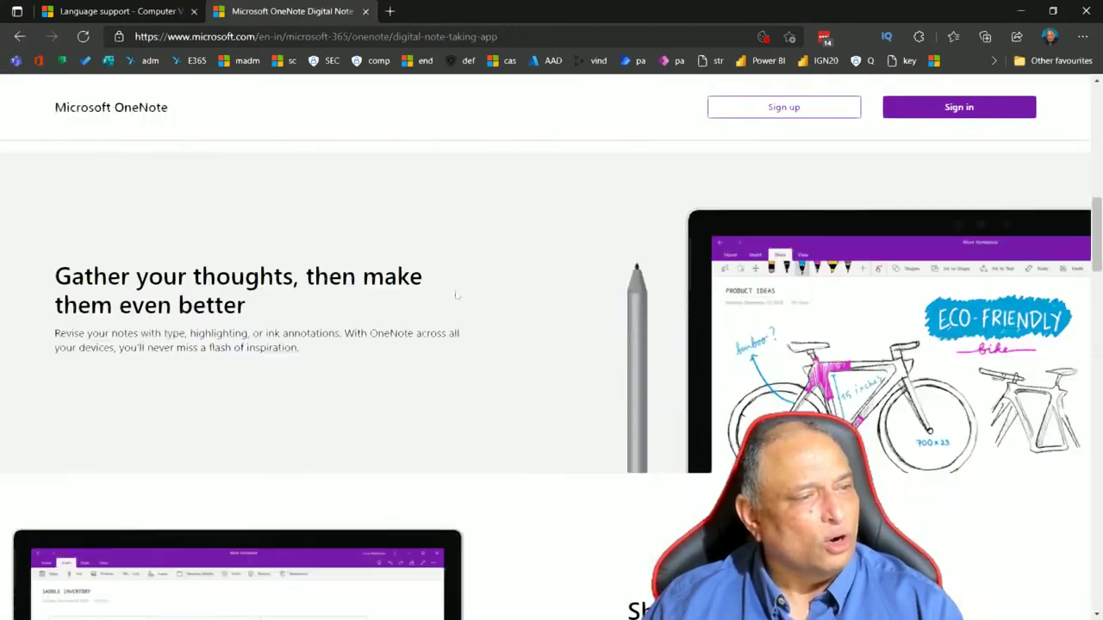
pyautogui.scroll(-20, 457, 296)
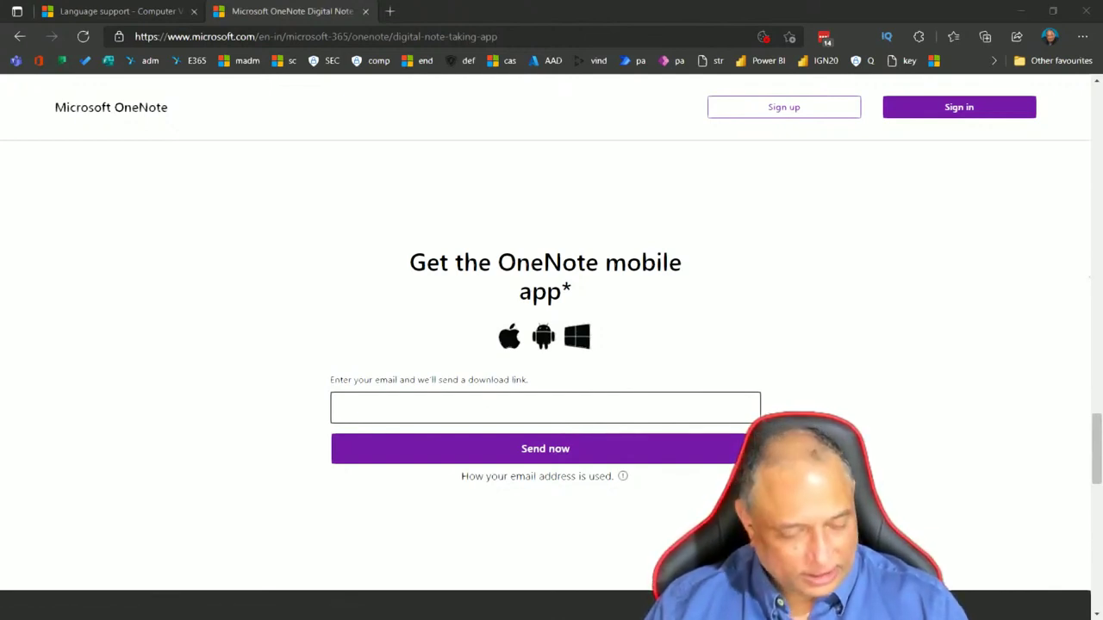
# View OneNote for Windows 10 in a maximized window and switch to the desktop version of OneNote
pyautogui.hotkey('alt', 'Tab')
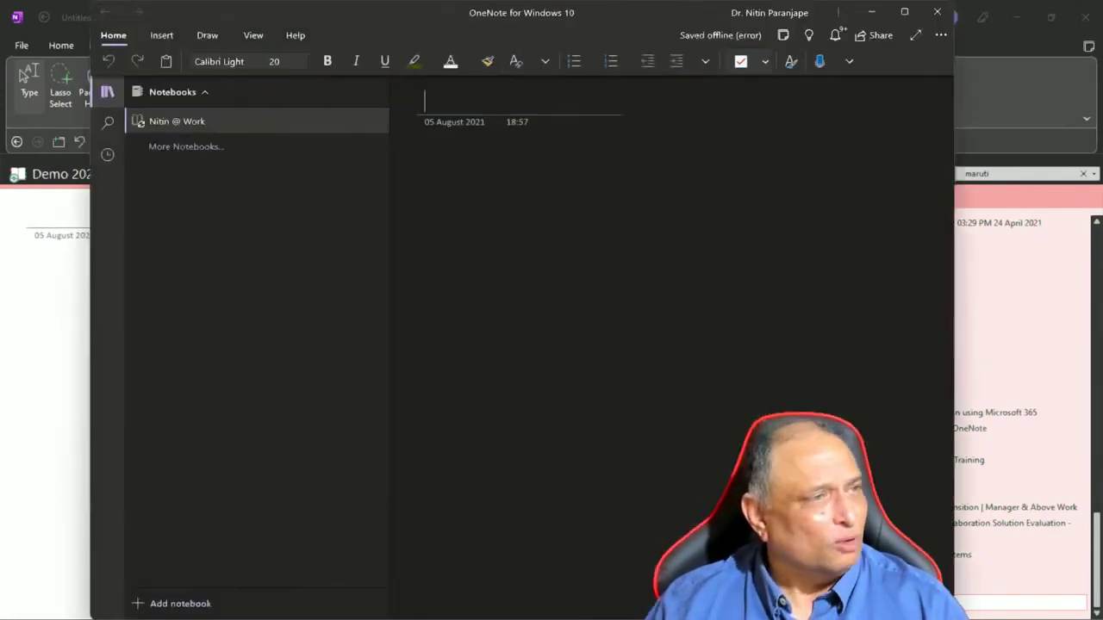
pyautogui.click(903, 12)
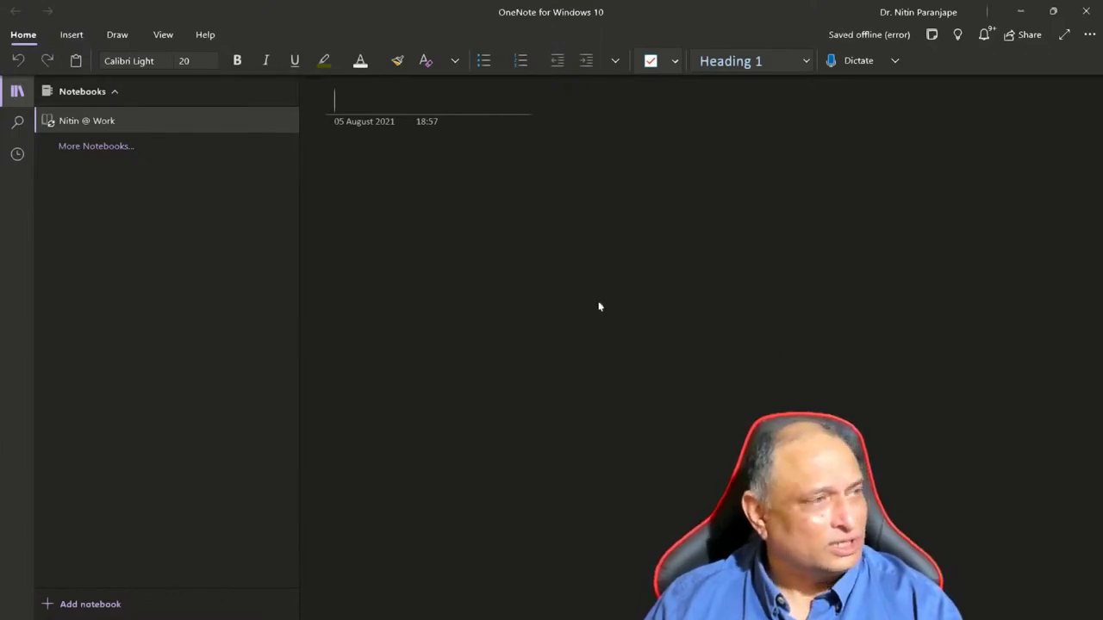
pyautogui.hotkey('alt', 'Tab')
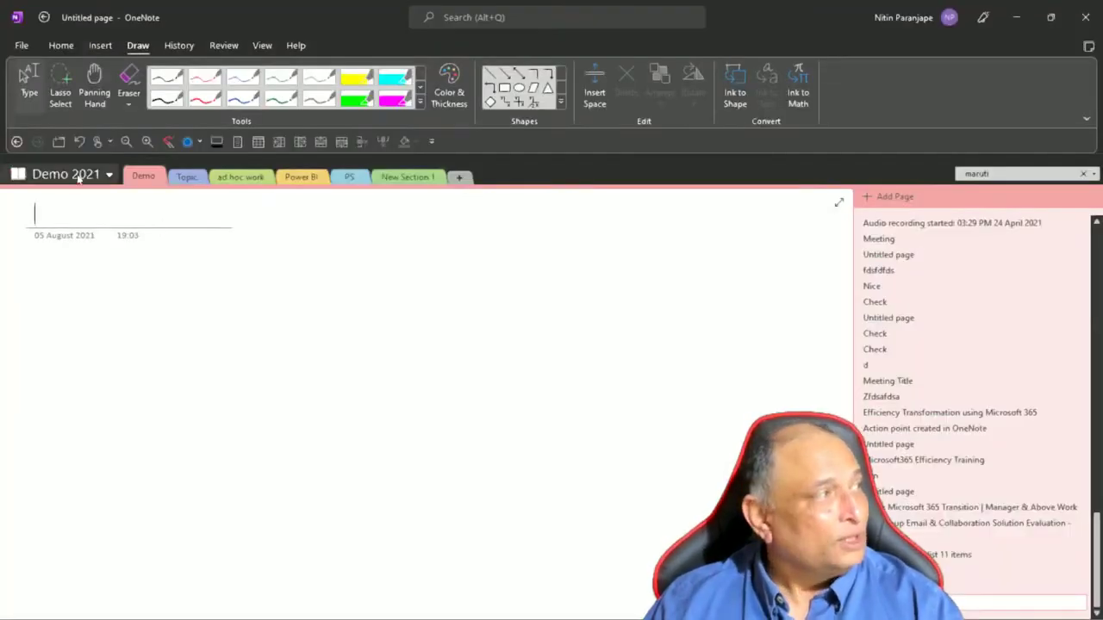
# Review the open notebooks and the location choices for a new notebook, and open the Good data checklist 11 items page
pyautogui.click(78, 176)
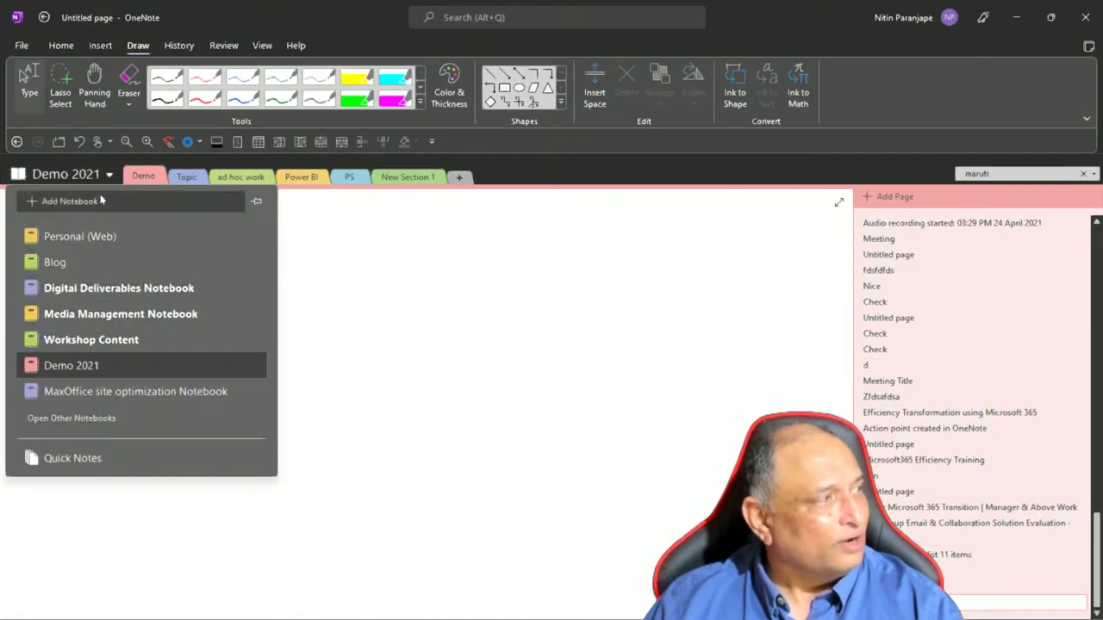
pyautogui.click(374, 288)
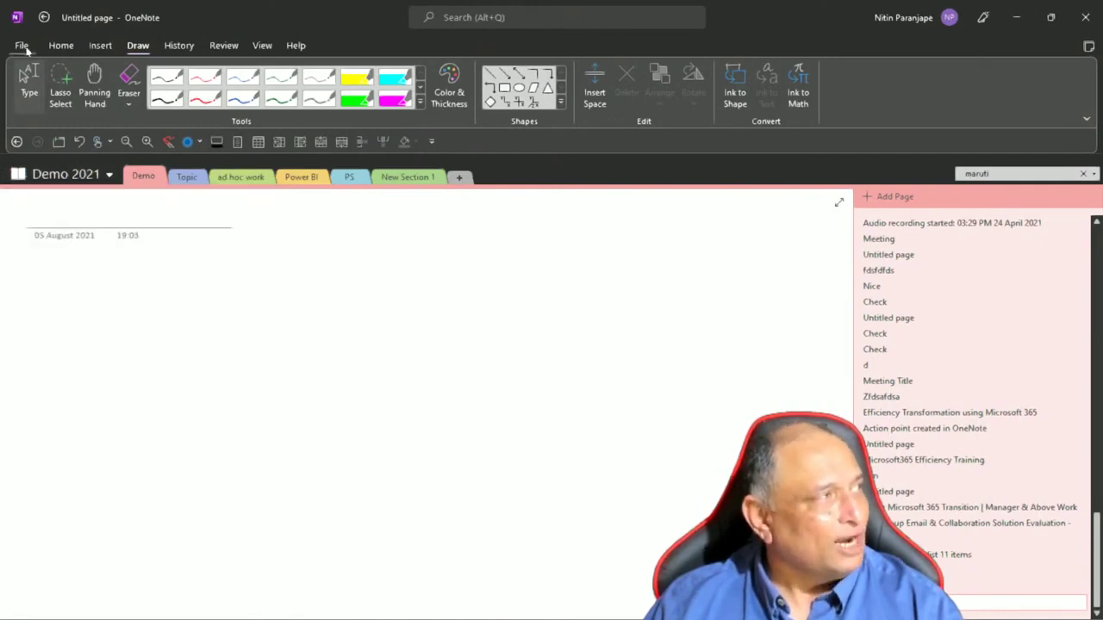
pyautogui.click(21, 46)
pyautogui.click(41, 102)
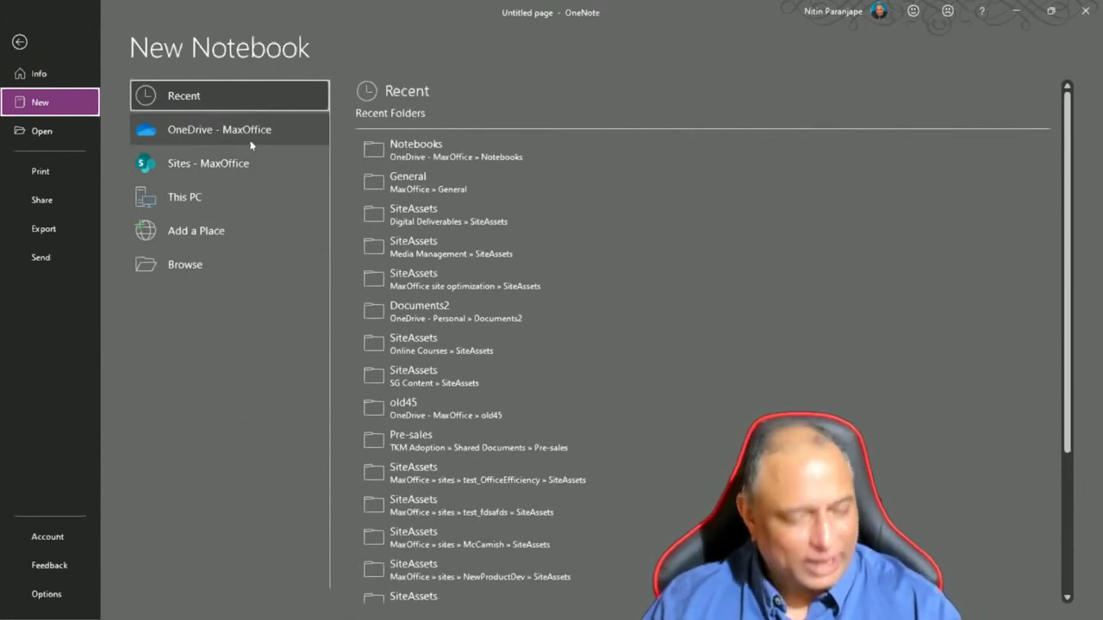
pyautogui.press('Escape')
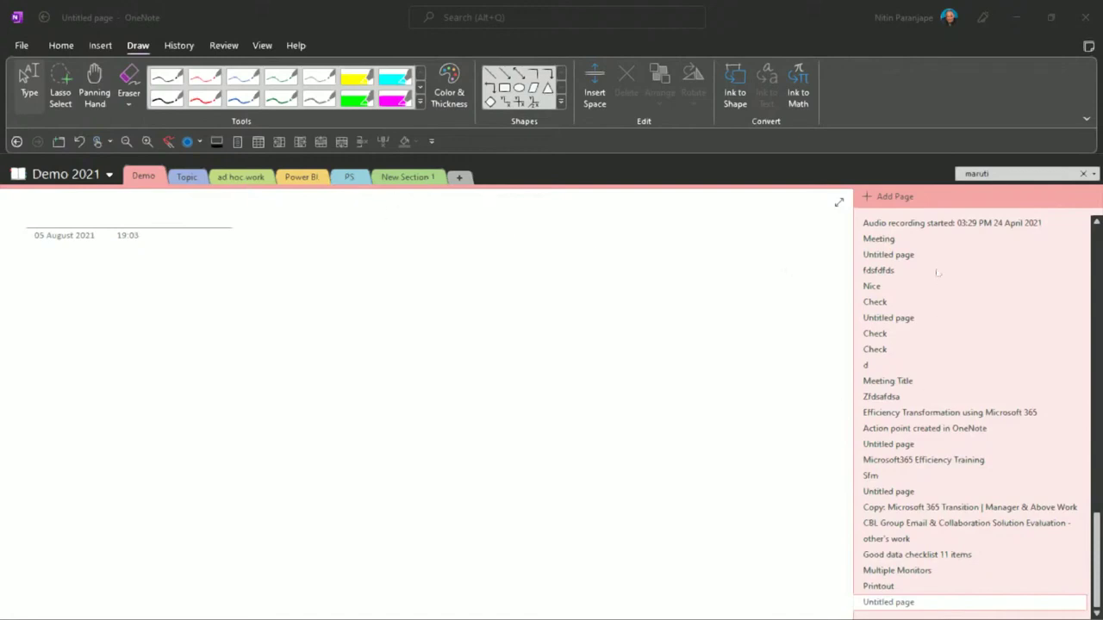
pyautogui.click(964, 556)
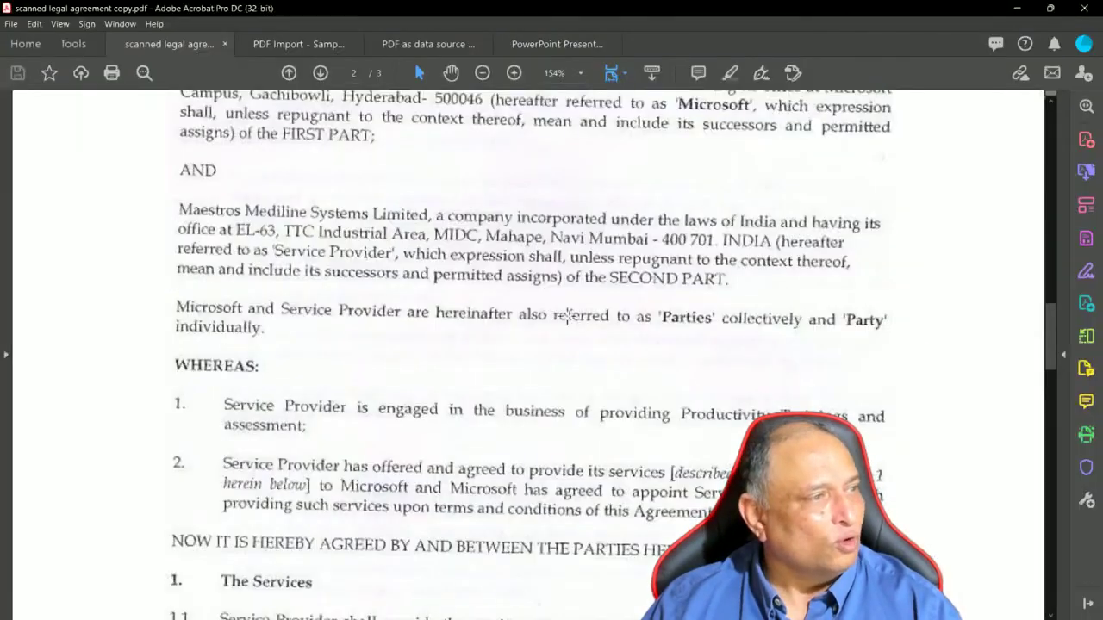
# Print the scanned legal agreement PDF from Adobe Acrobat to the OneNote (Desktop) printer
pyautogui.scroll(2, 566, 312)
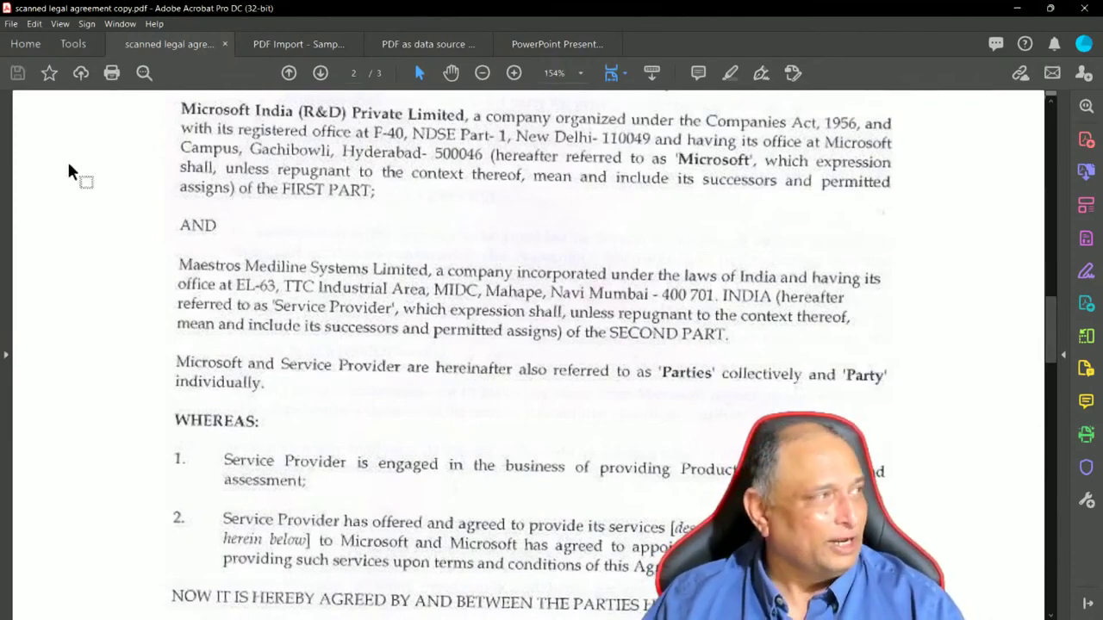
pyautogui.click(12, 29)
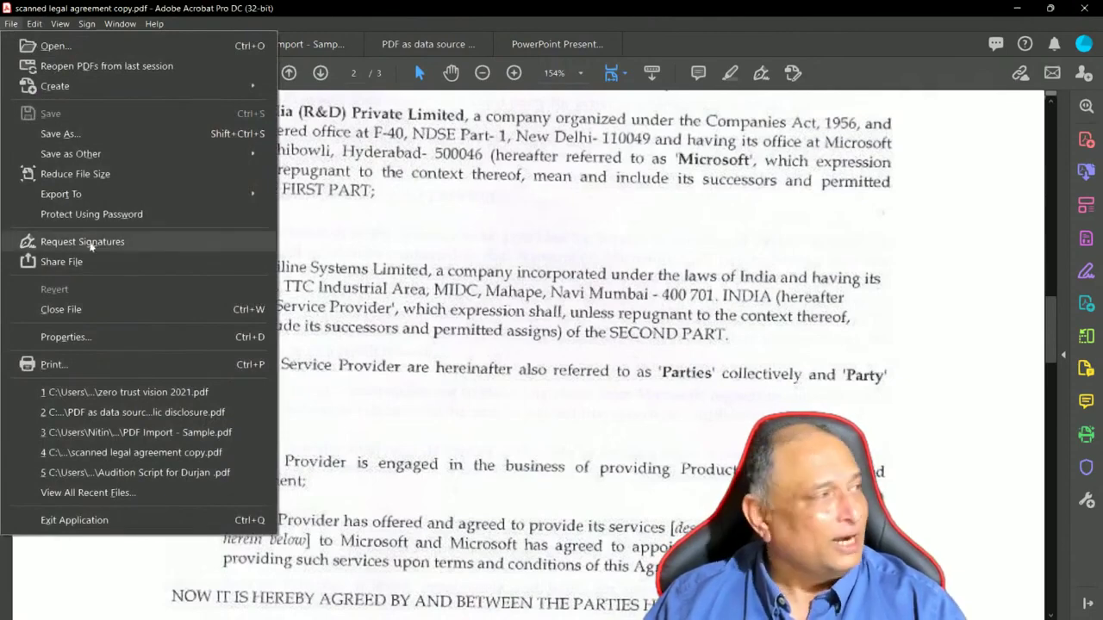
pyautogui.click(69, 365)
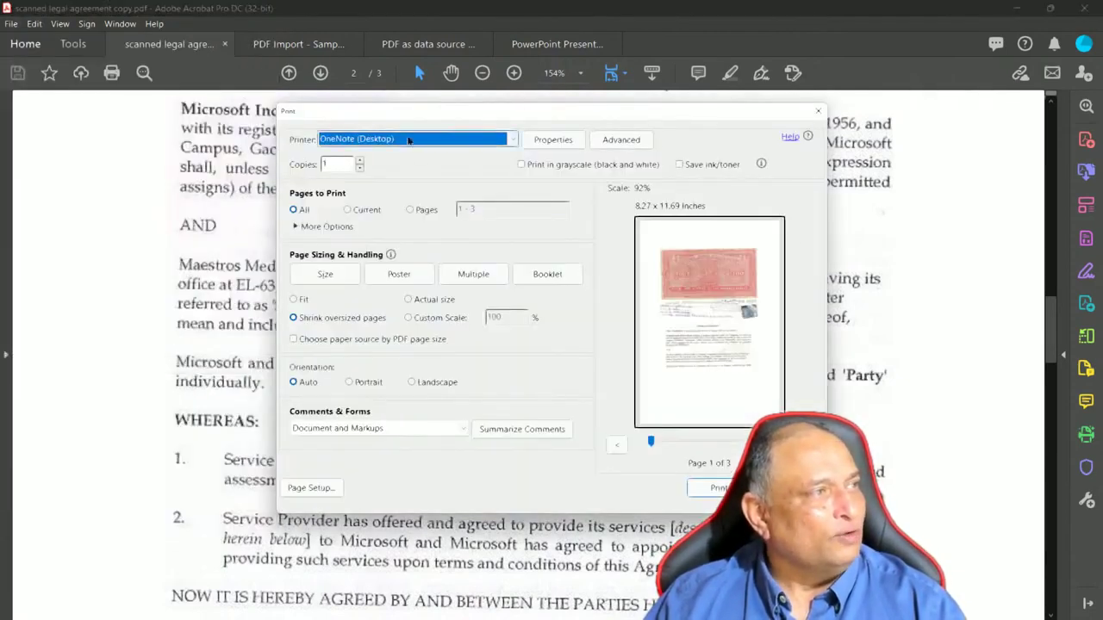
pyautogui.click(409, 139)
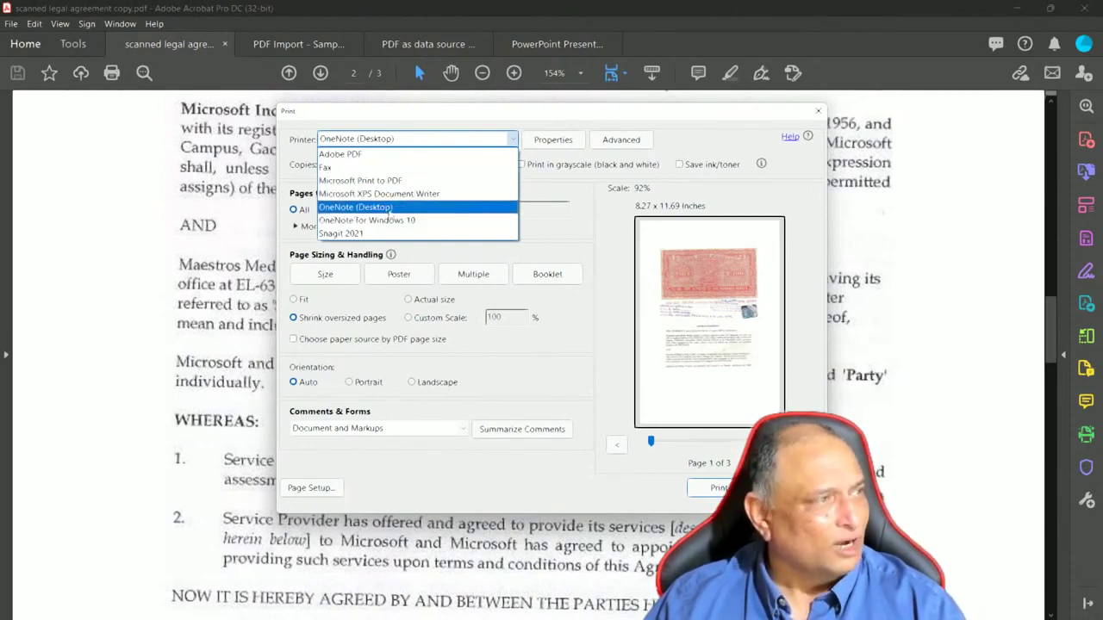
pyautogui.click(390, 209)
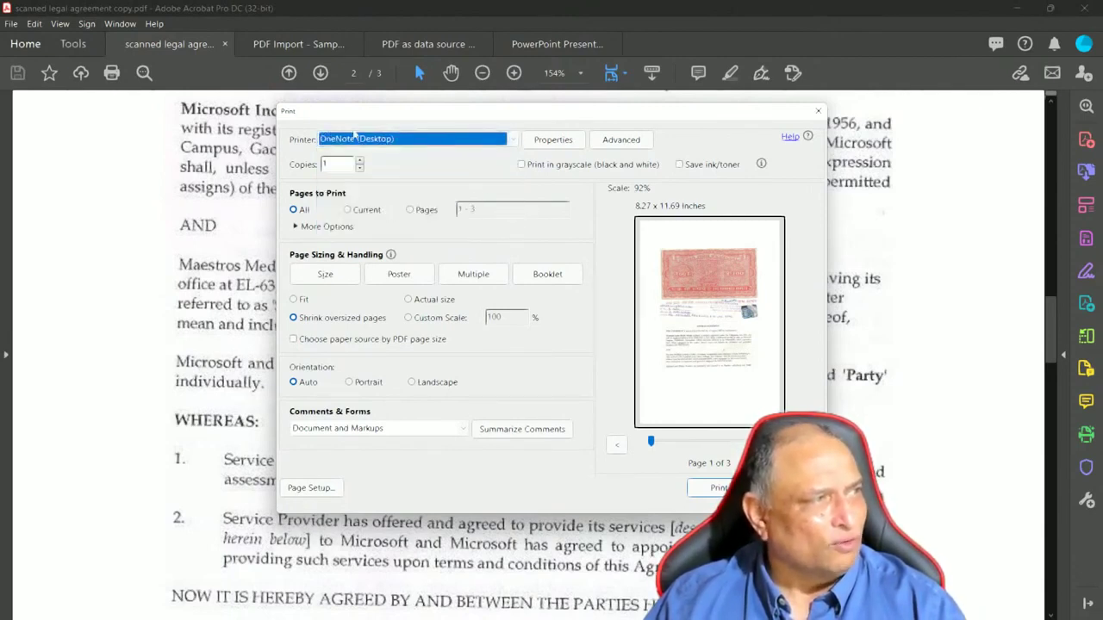
pyautogui.click(718, 487)
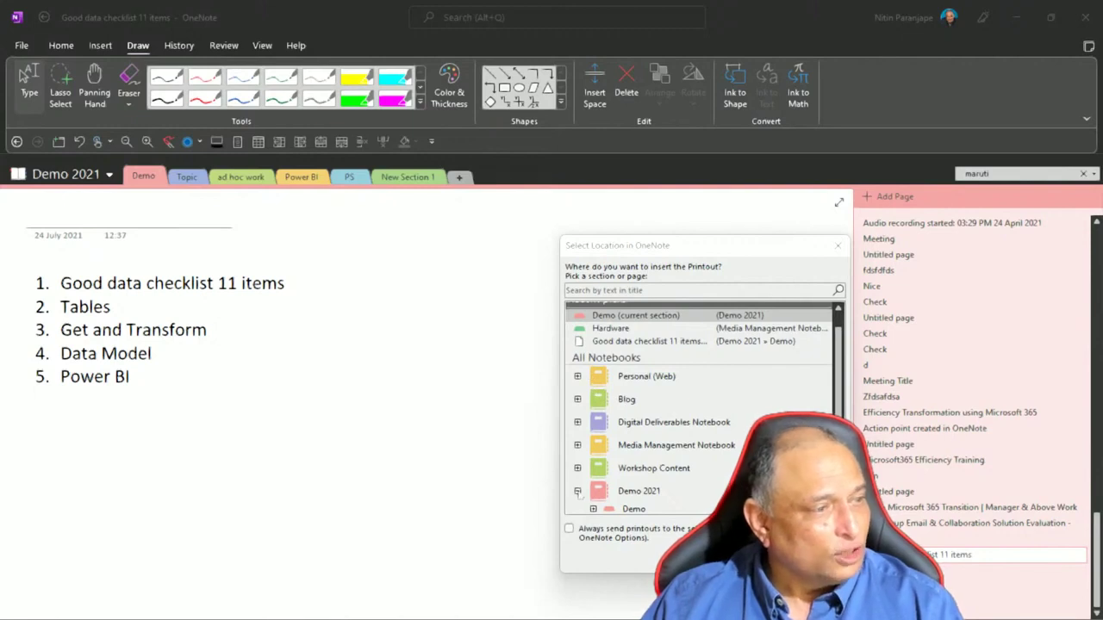
# Insert the printout into the Demo section of the Demo 2021 notebook
pyautogui.click(631, 492)
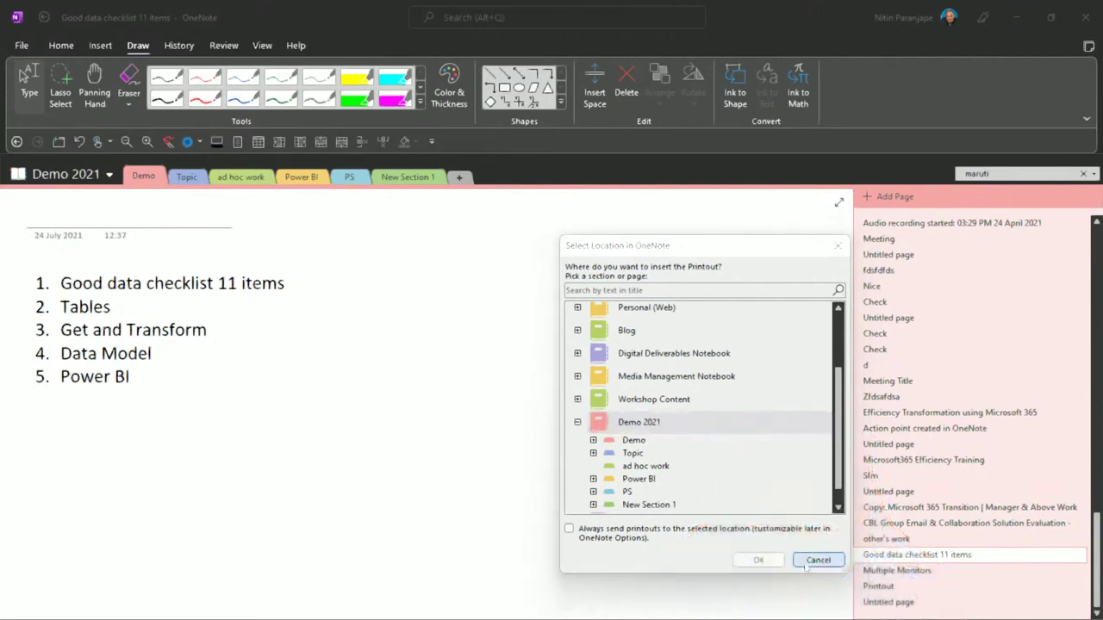
pyautogui.click(593, 440)
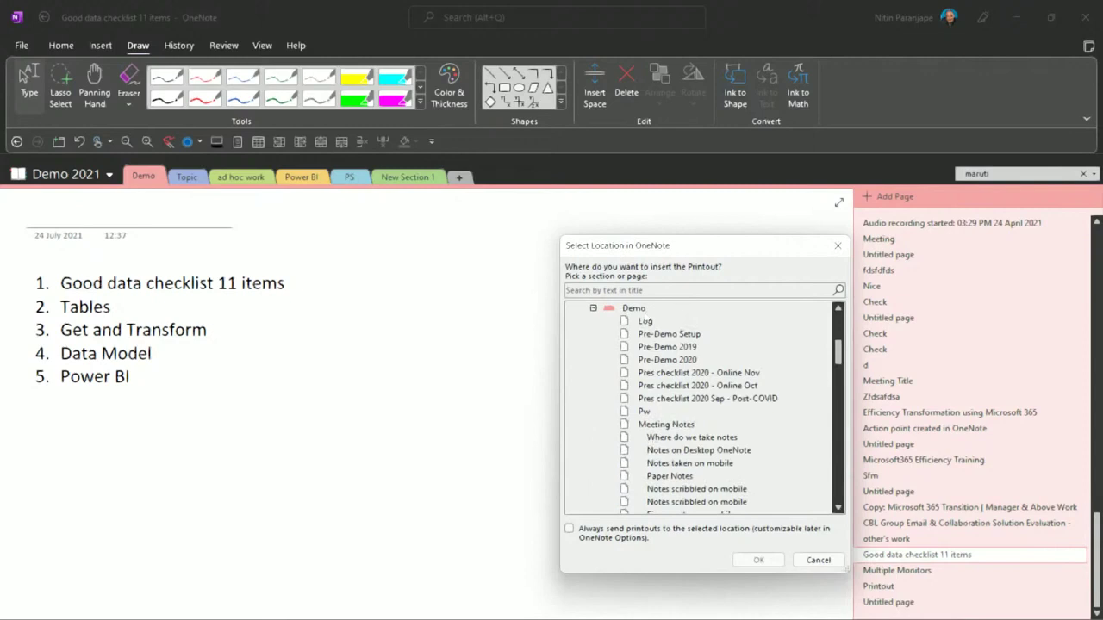
pyautogui.click(634, 309)
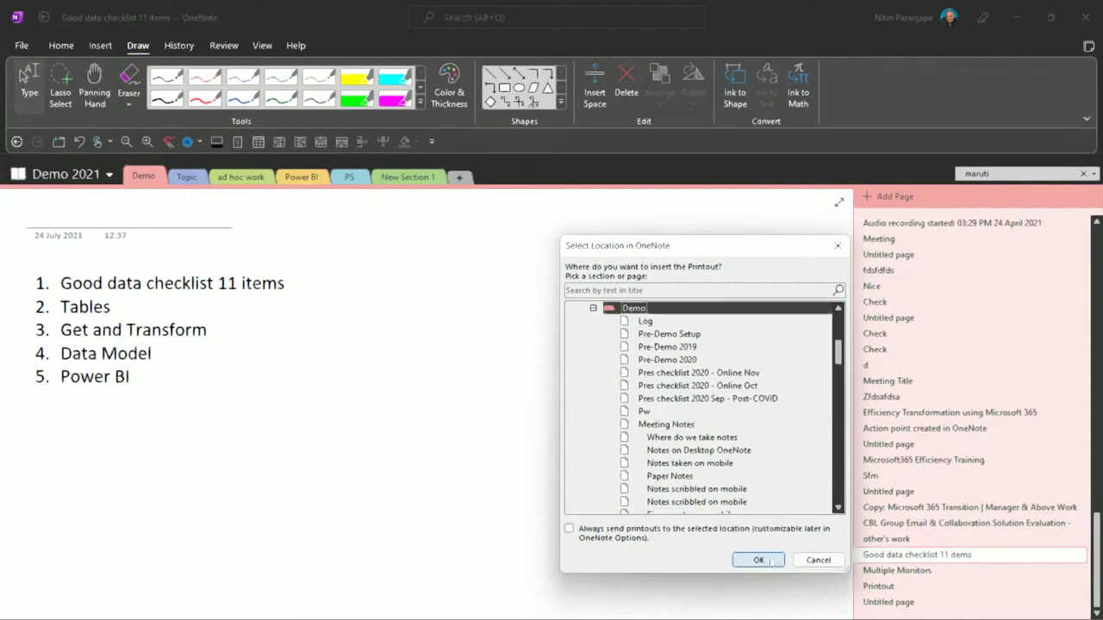
pyautogui.click(758, 560)
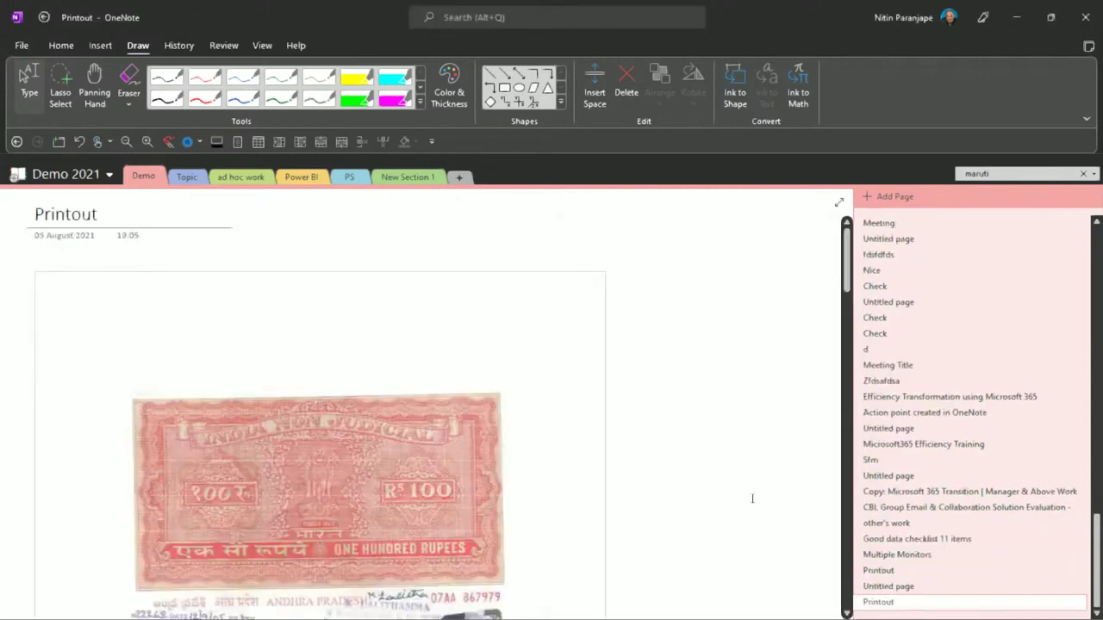
# Look through the inserted agreement printout down to its last page and return to its beginning
pyautogui.scroll(-10, 743, 492)
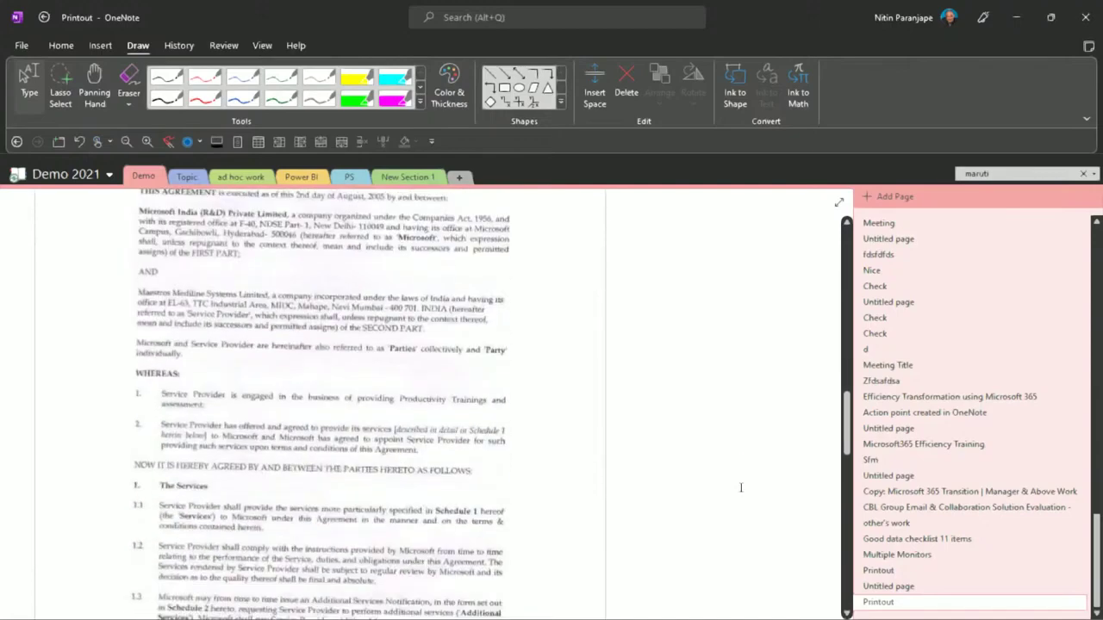
pyautogui.scroll(-15, 740, 487)
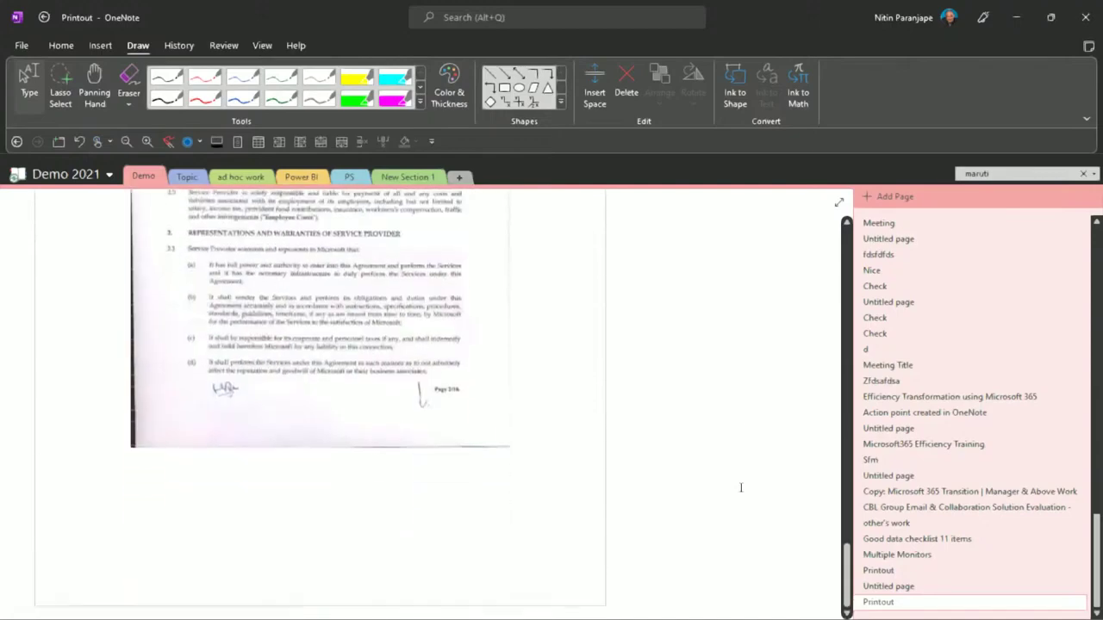
pyautogui.scroll(20, 740, 488)
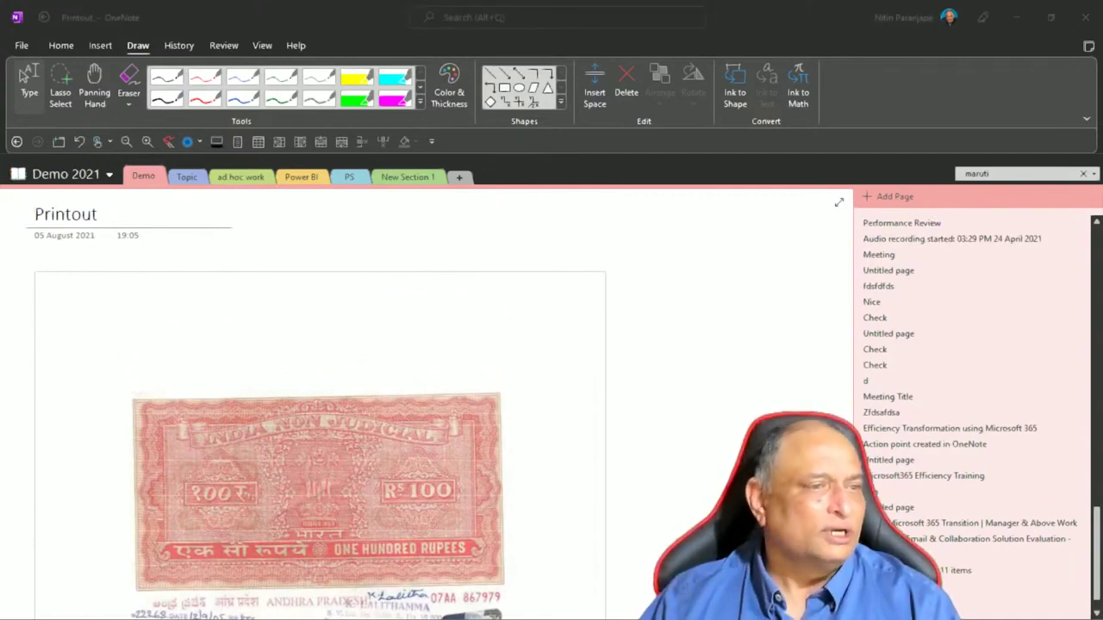
pyautogui.hotkey('alt', 'Tab')
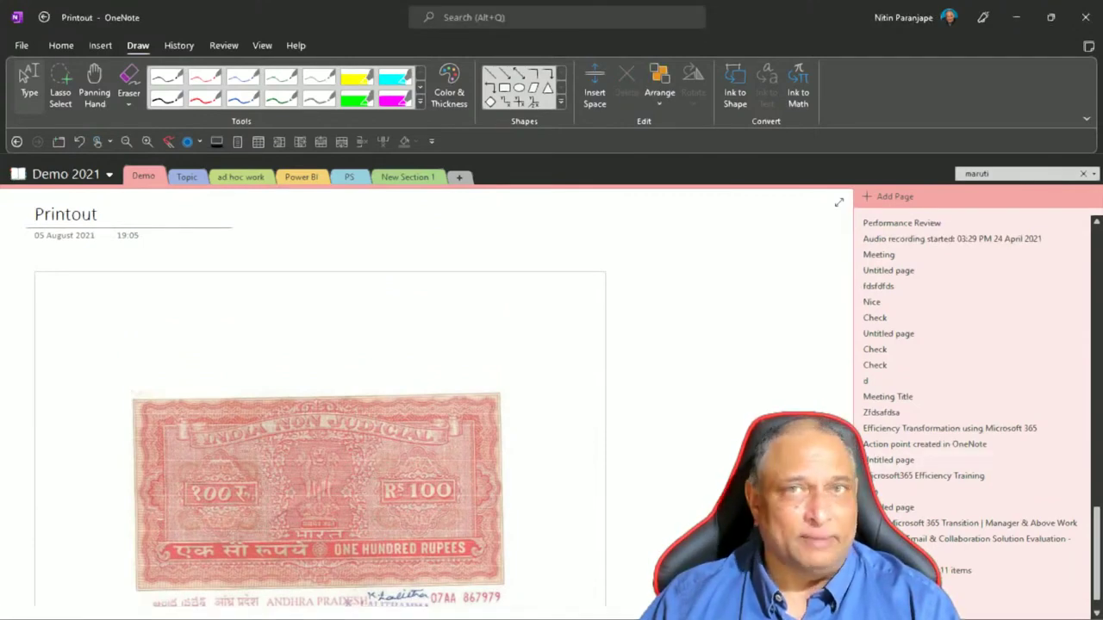
# Narrow the page list to widen the note area and enlarge the stamp paper heading in the printout
pyautogui.moveTo(853, 465); pyautogui.dragTo(1085, 466)
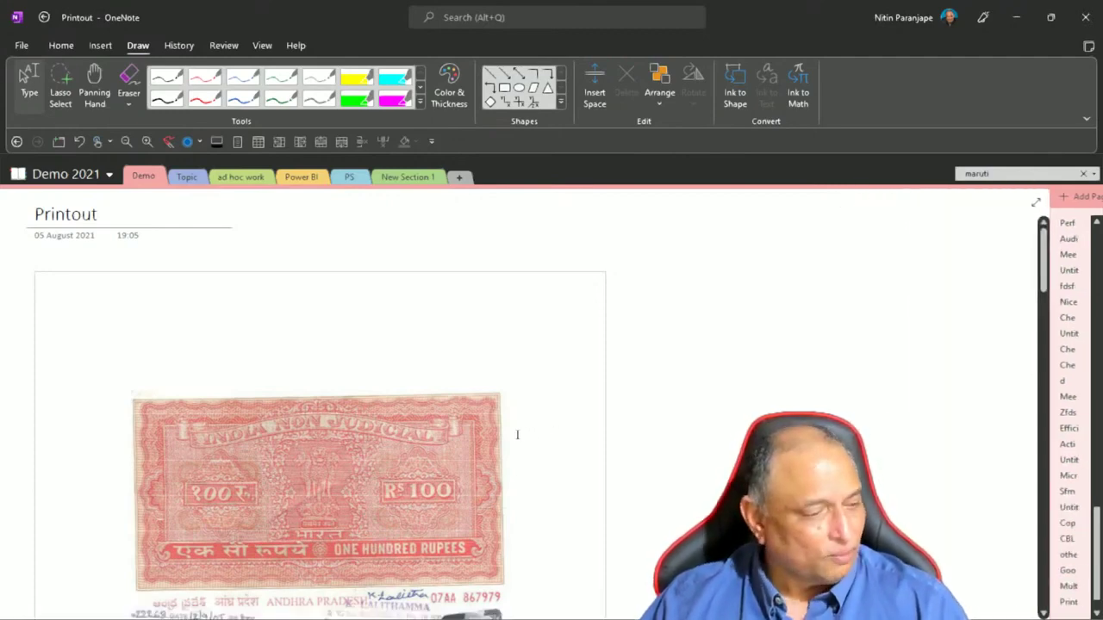
pyautogui.keyDown('ctrl'); pyautogui.scroll(10, 517, 435); pyautogui.keyUp('ctrl')
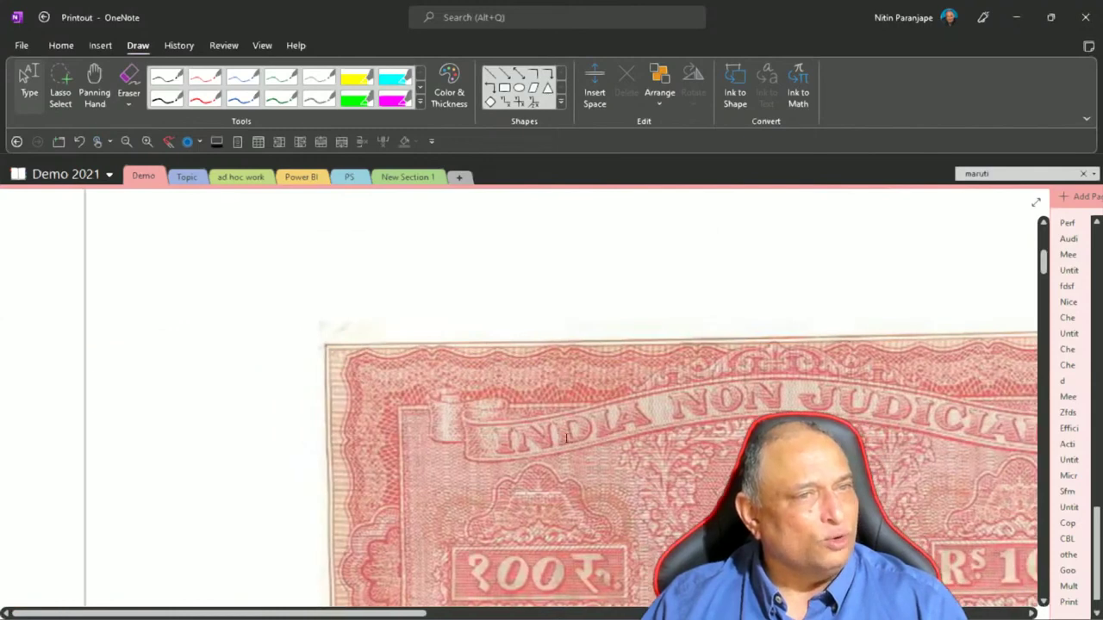
pyautogui.hscroll(5, 566, 439)
# Clear the previous search term, search the printout page for "s" and look over the highlighted words
pyautogui.click(1083, 173)
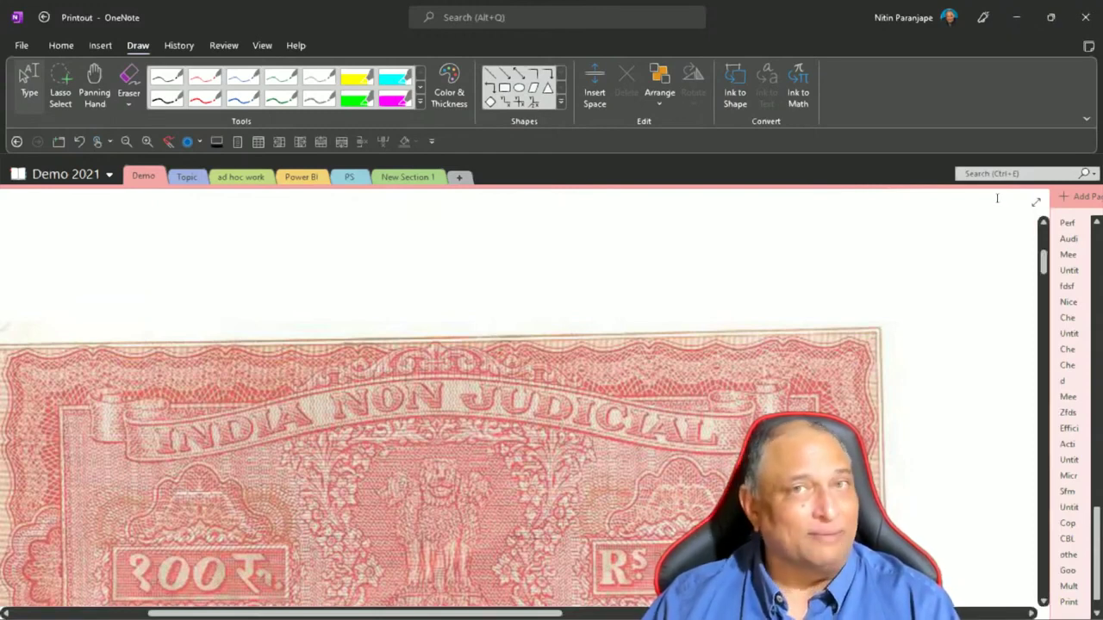
pyautogui.hotkey('ctrl', 'f')
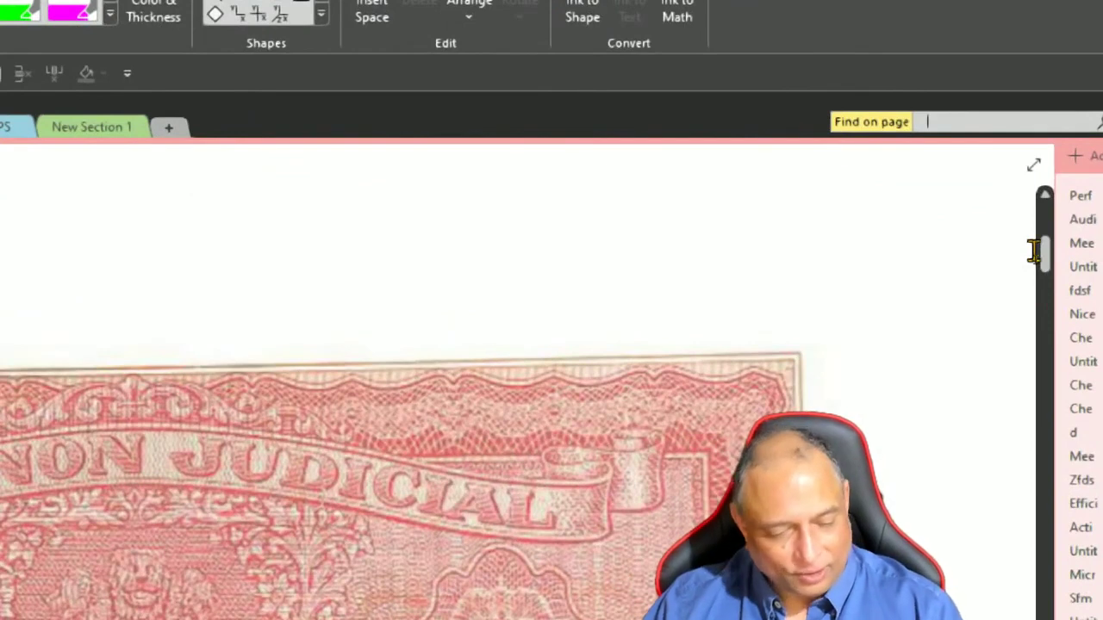
pyautogui.write('s')
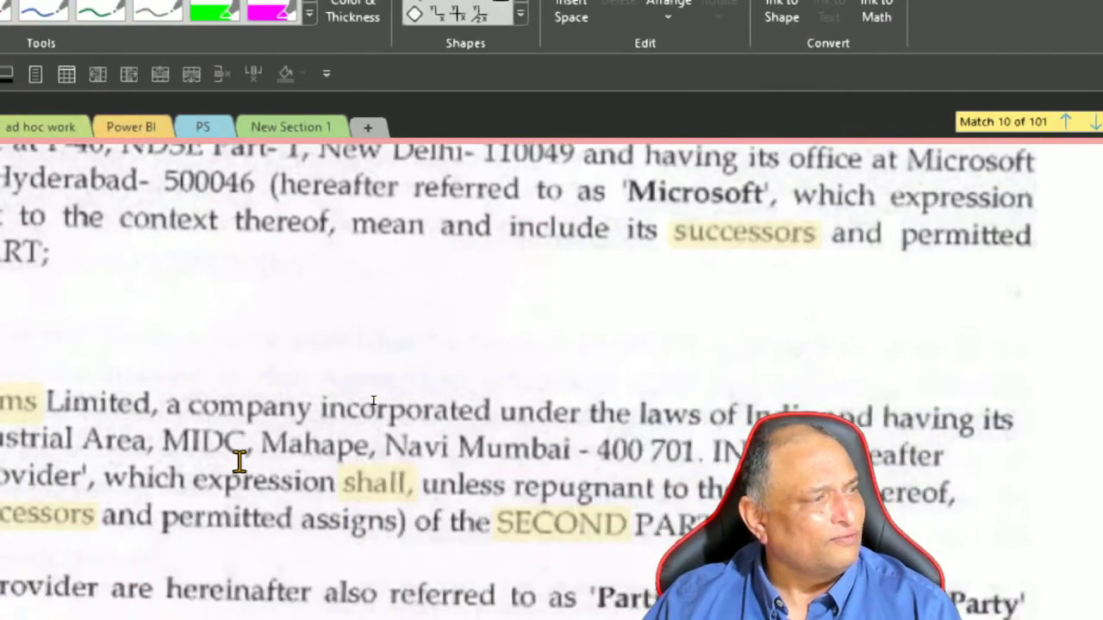
pyautogui.scroll(-3, 399, 527)
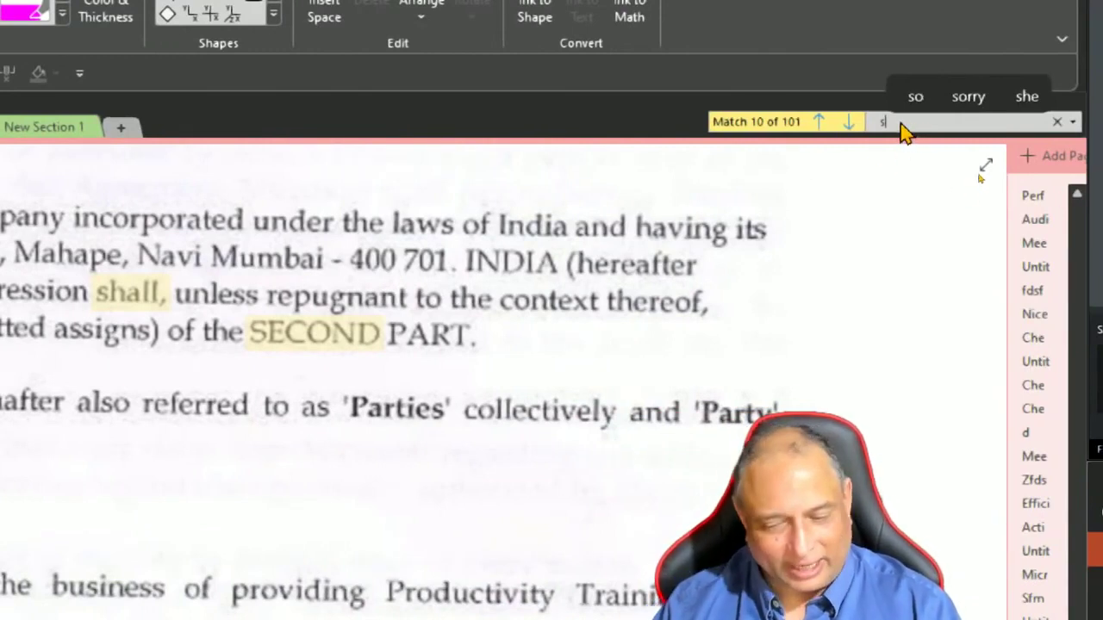
# Replace the on-page search term with "party"
pyautogui.press('BackSpace')
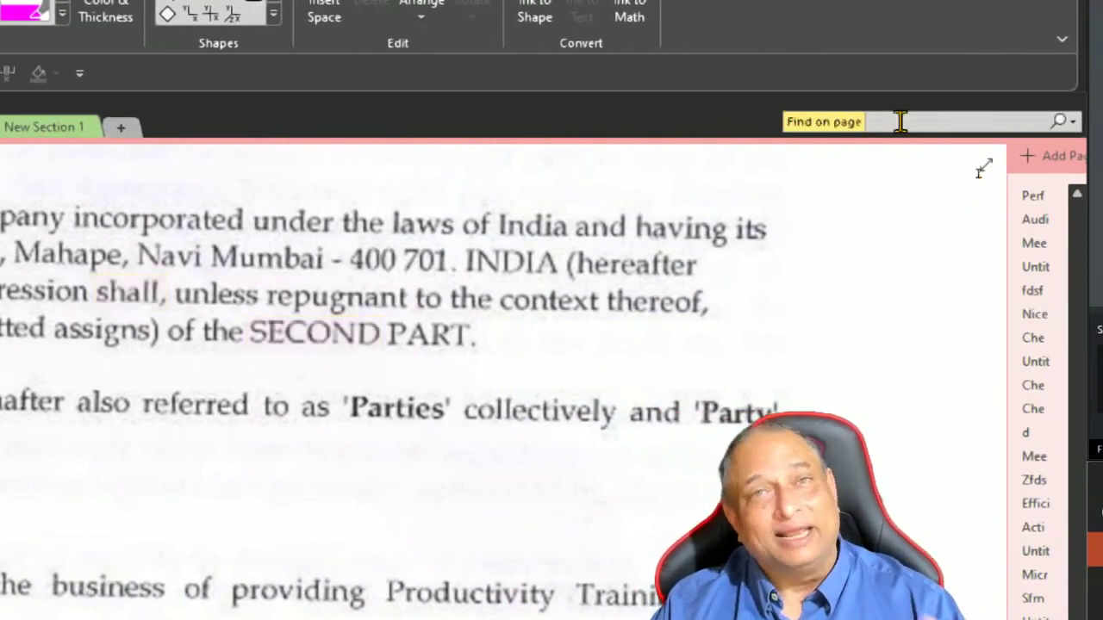
pyautogui.write('pa')
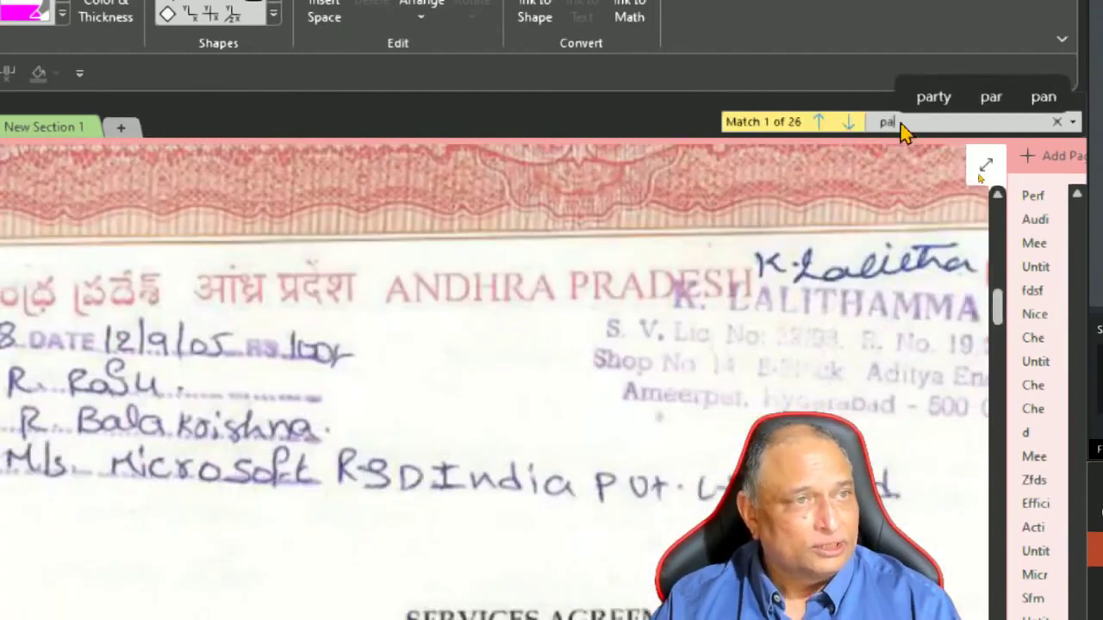
pyautogui.write('ri')
pyautogui.press('BackSpace')
pyautogui.write('ty')
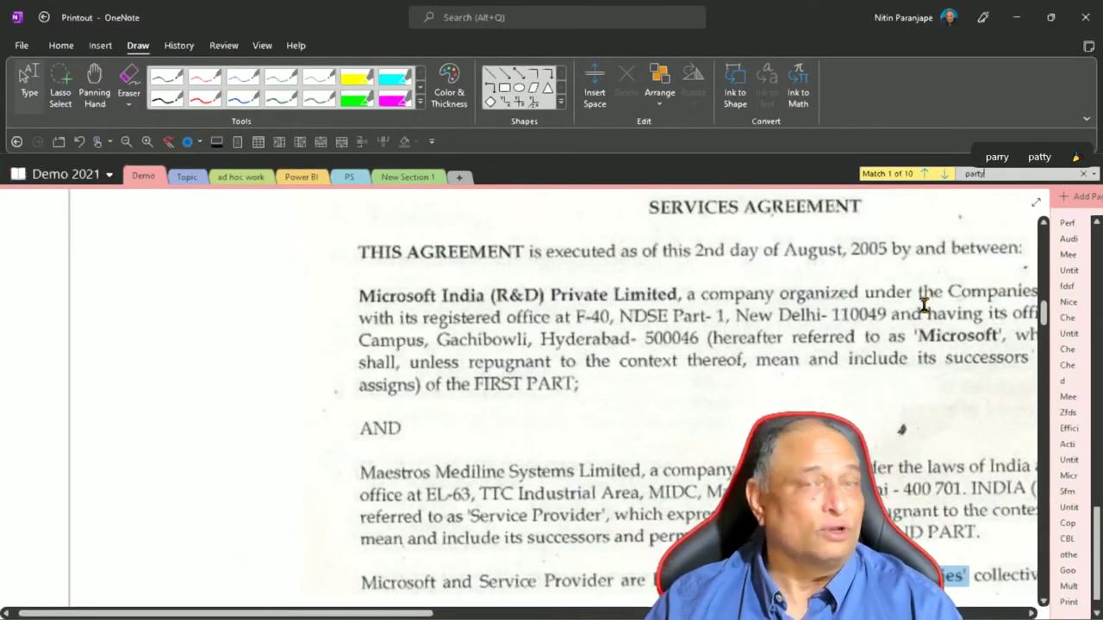
# Step forward through the matches for "party" to the one in the agreement's "NOW IT IS HEREBY AGREED" line
pyautogui.click(944, 176)
pyautogui.click(945, 175)
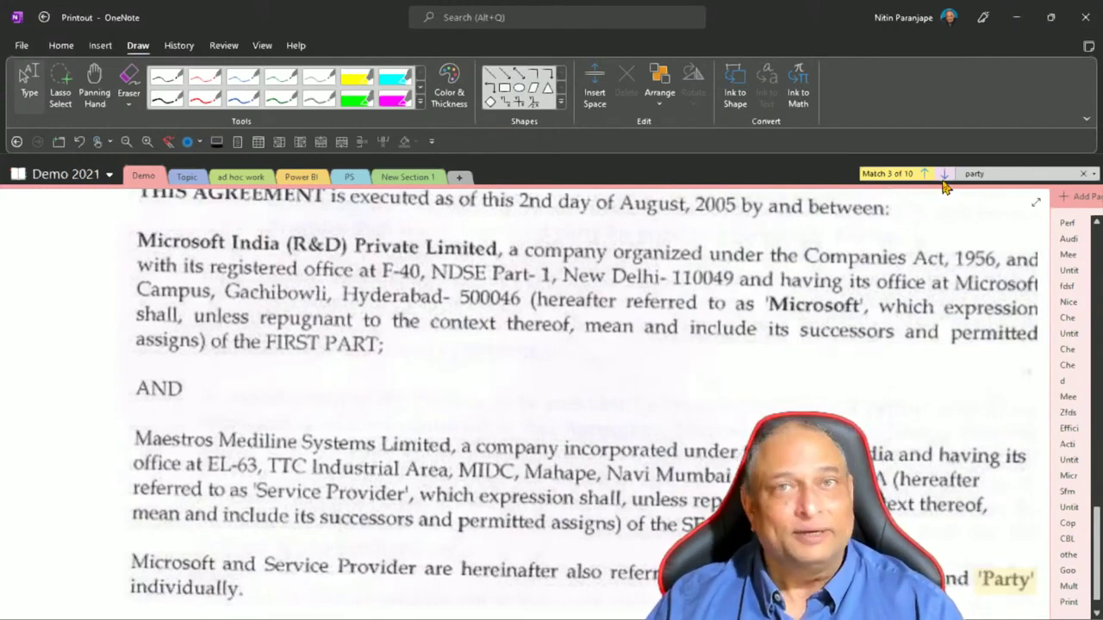
pyautogui.click(944, 183)
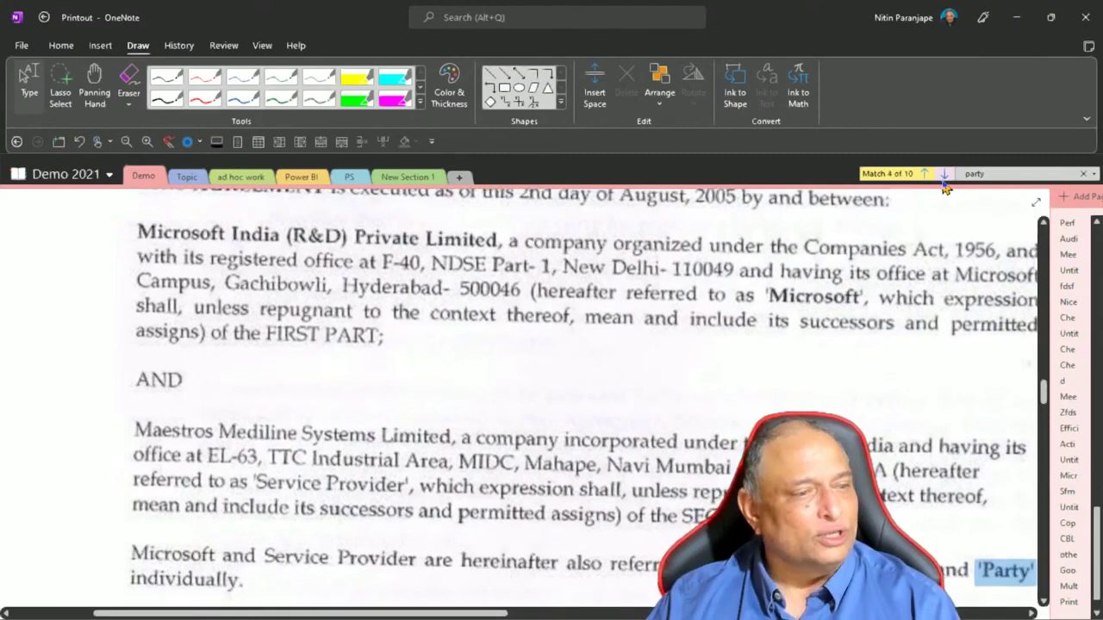
pyautogui.click(944, 183)
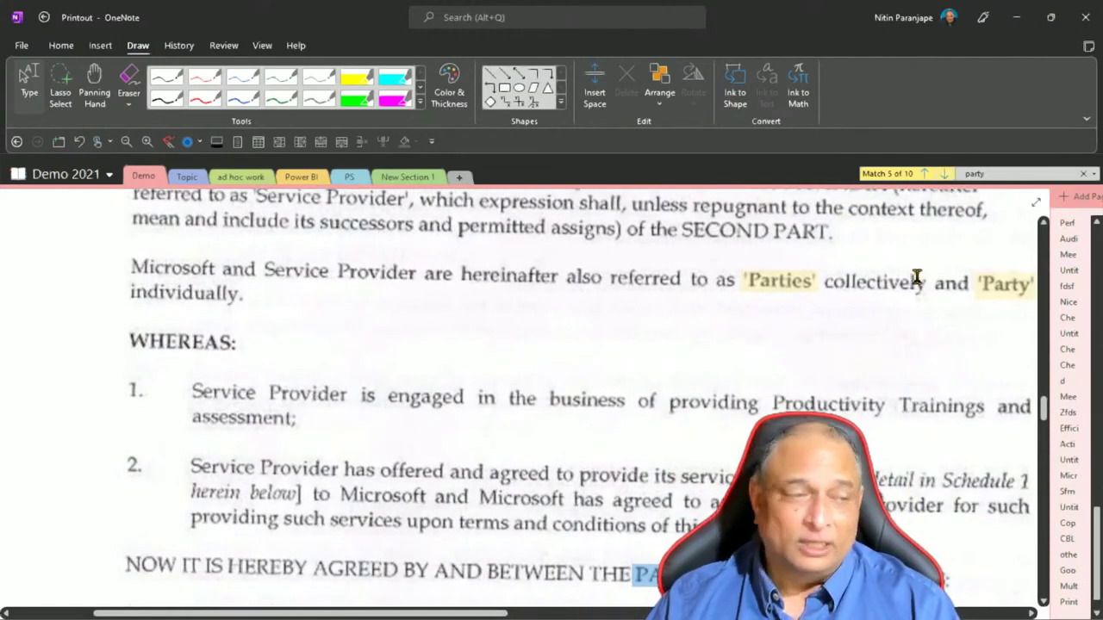
# Examine the highlighted "Parties" and "Party" mentions around the WHEREAS clauses of the scanned agreement at different magnifications
pyautogui.click(843, 375)
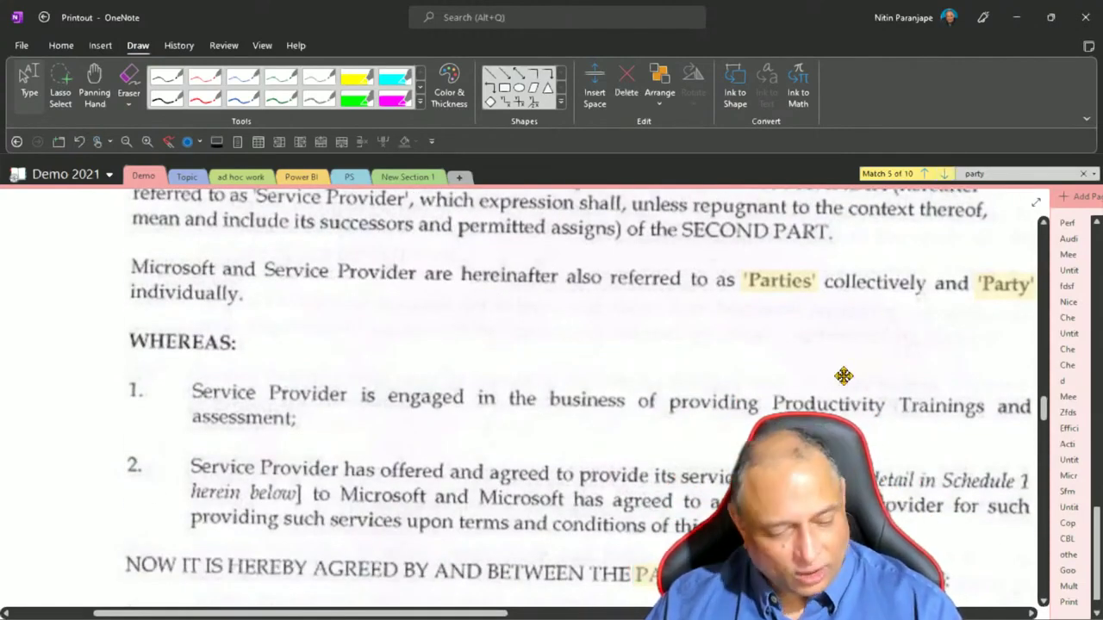
pyautogui.scroll(-3, 844, 376)
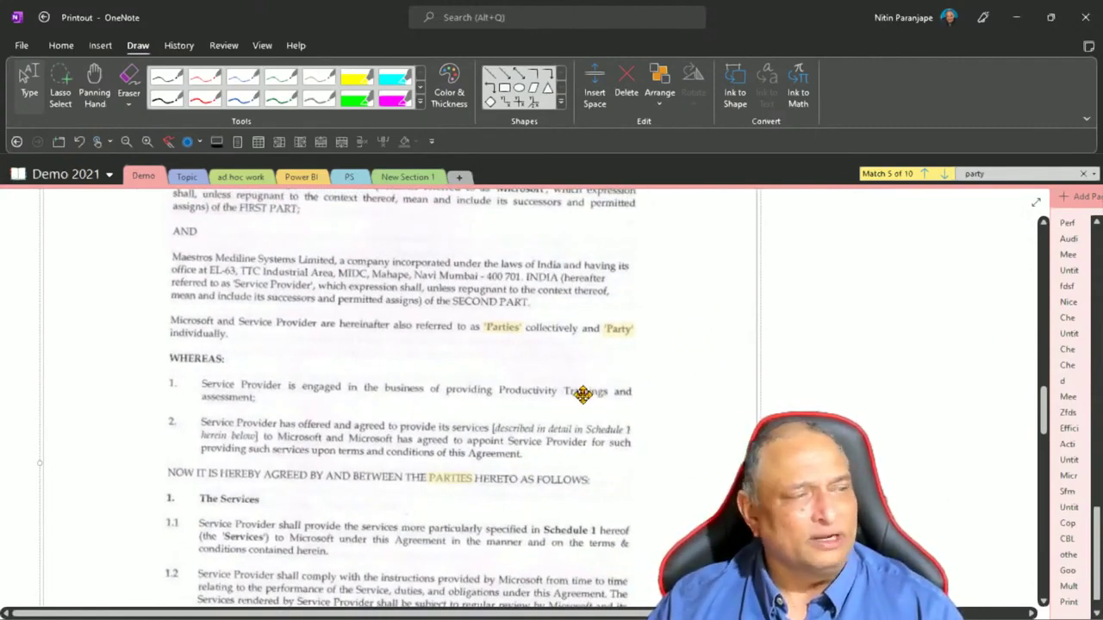
pyautogui.scroll(3, 455, 396)
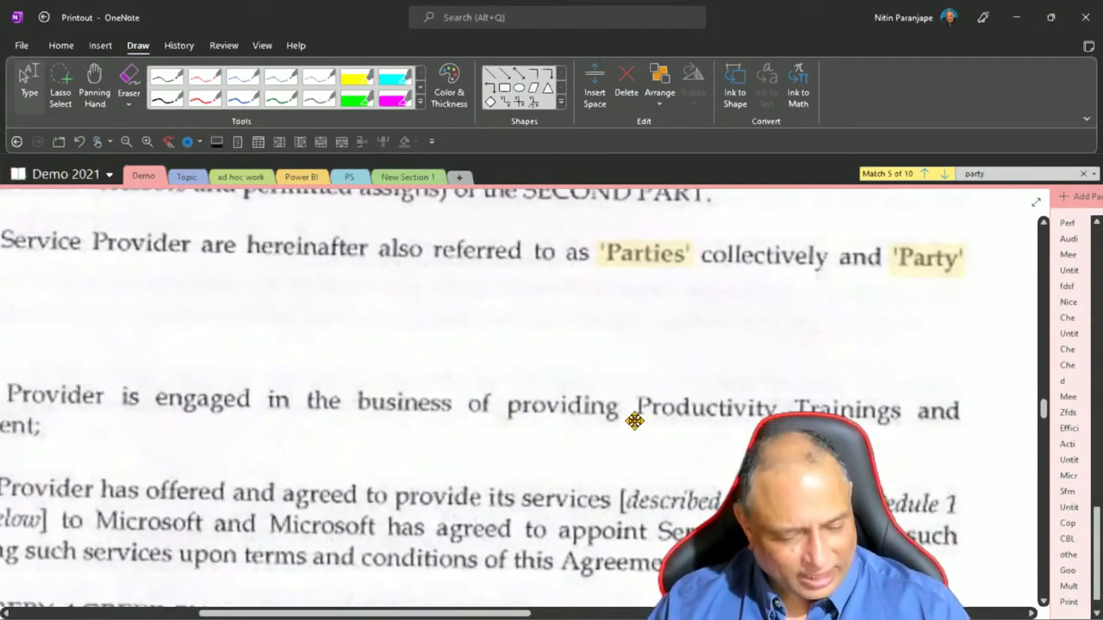
pyautogui.scroll(2, 635, 419)
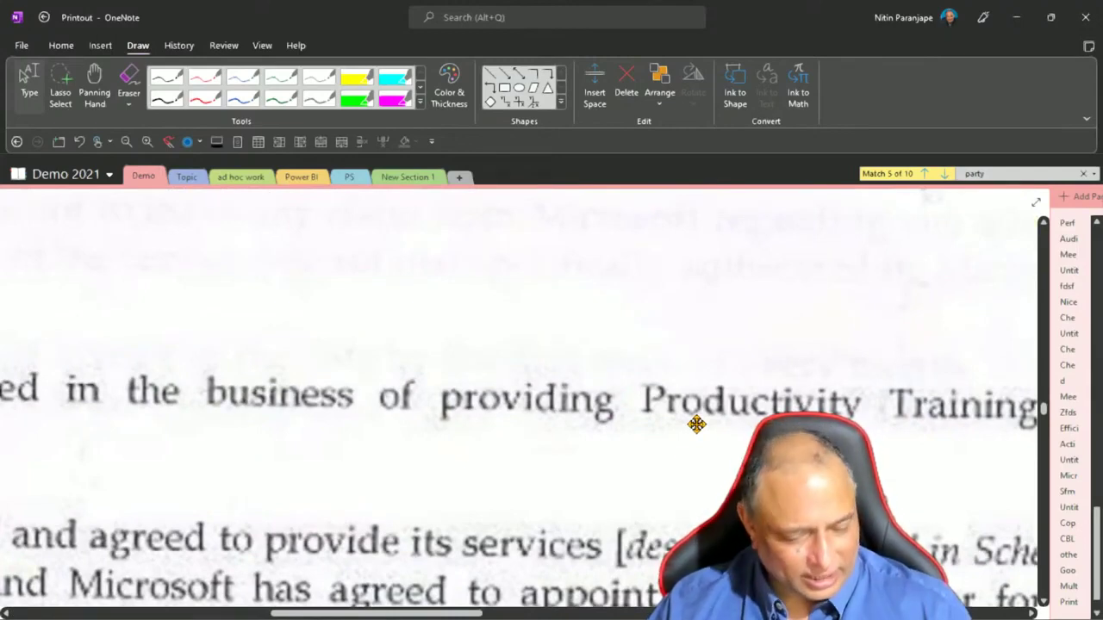
pyautogui.scroll(-6, 696, 424)
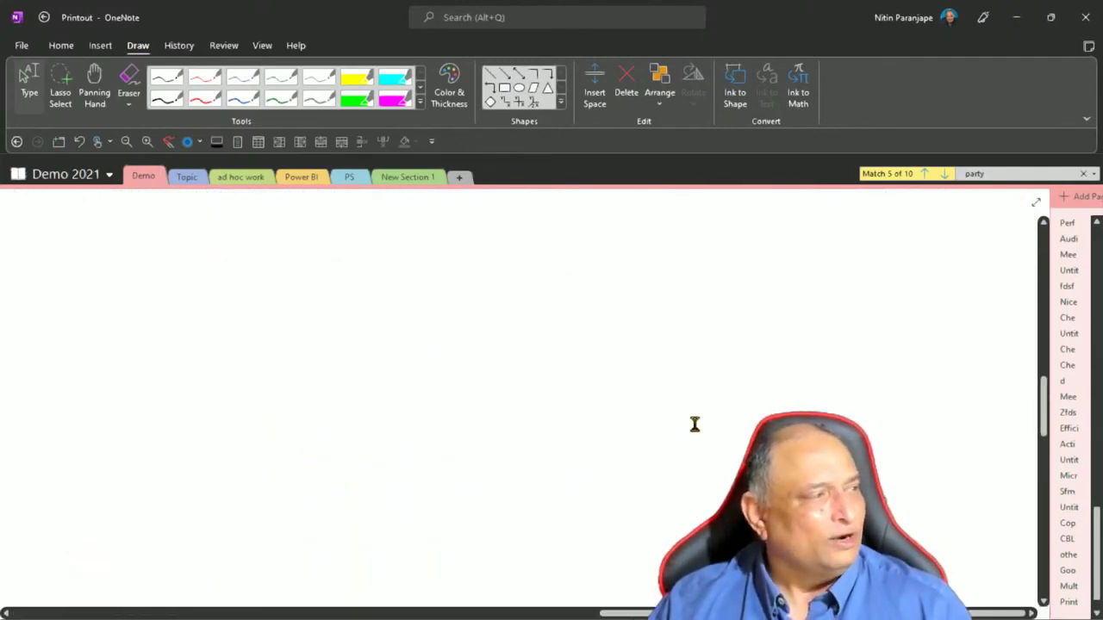
pyautogui.scroll(-4, 689, 420)
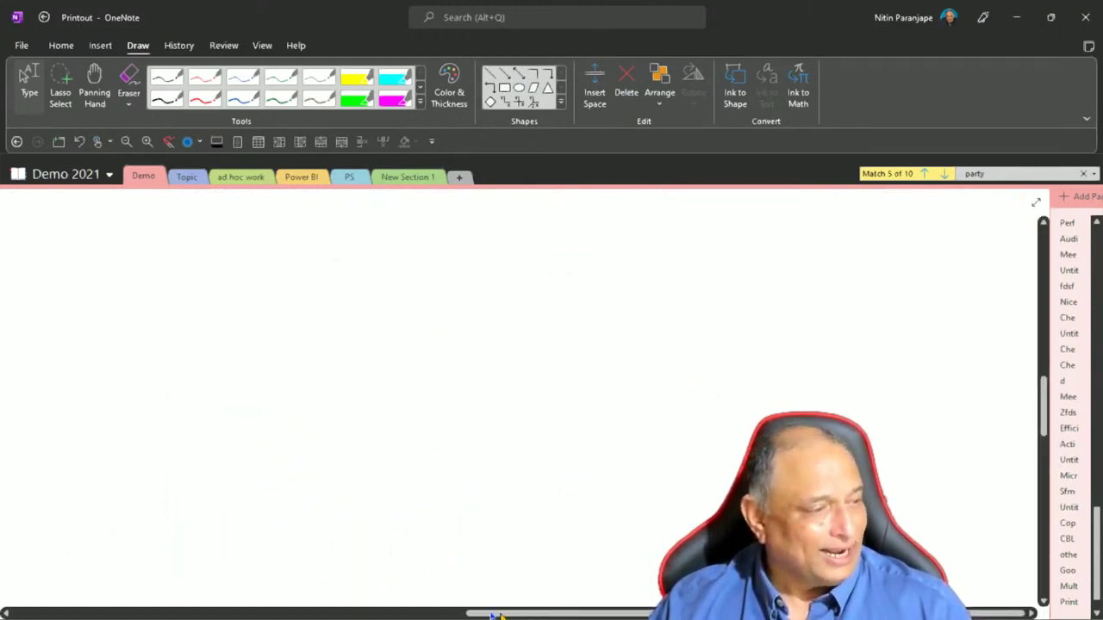
pyautogui.moveTo(496, 615); pyautogui.dragTo(86, 615)
pyautogui.scroll(2, 75, 407)
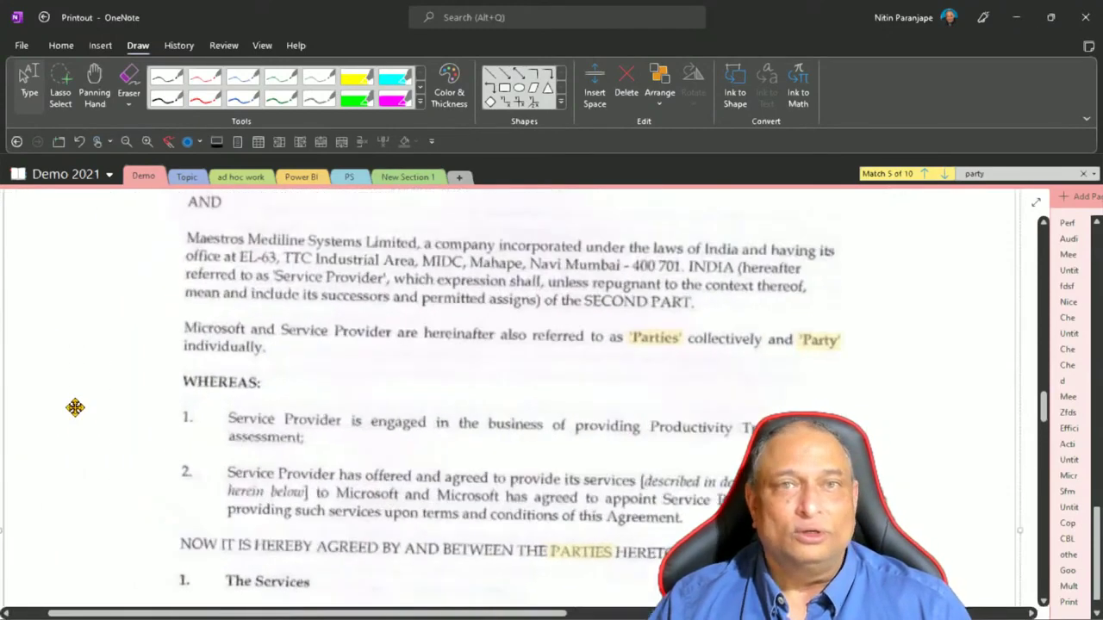
pyautogui.scroll(1, 75, 408)
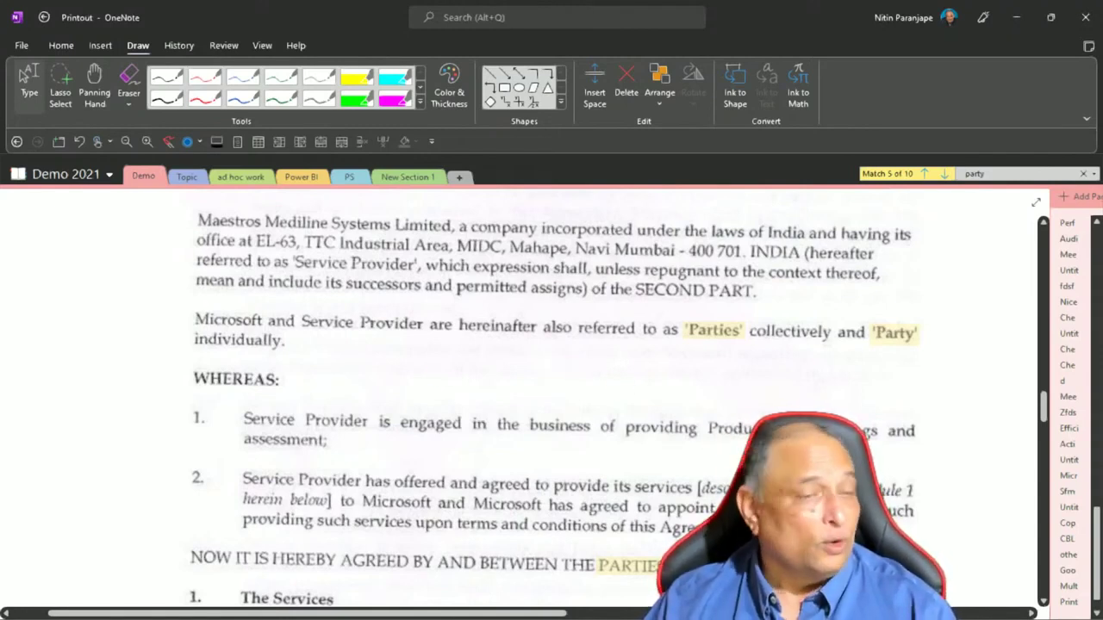
pyautogui.rightClick(704, 388)
pyautogui.click(628, 399)
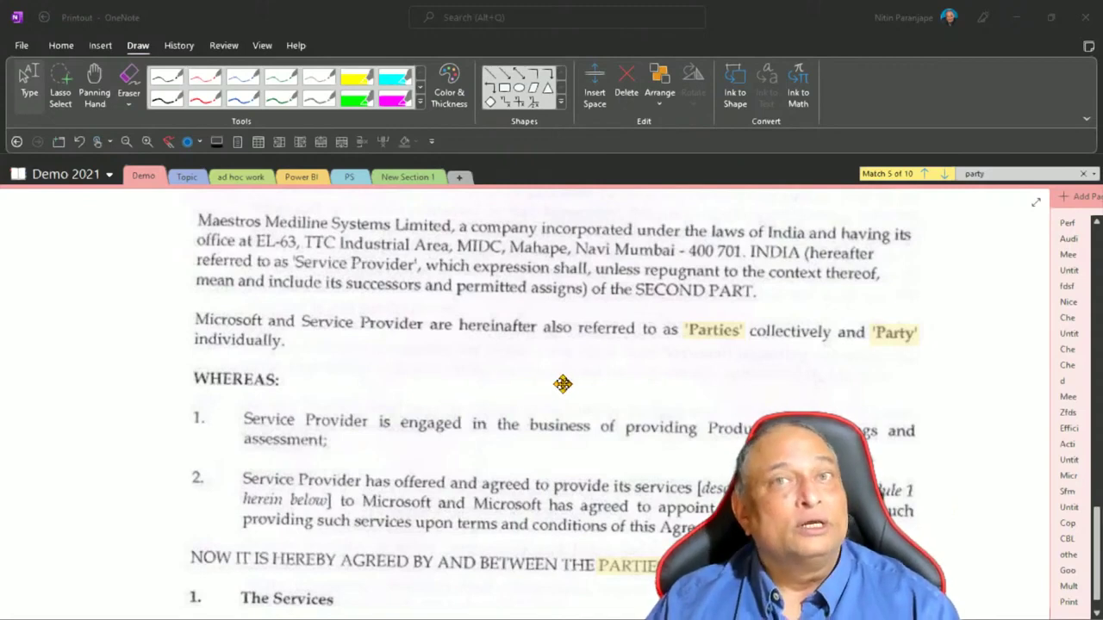
pyautogui.rightClick(647, 373)
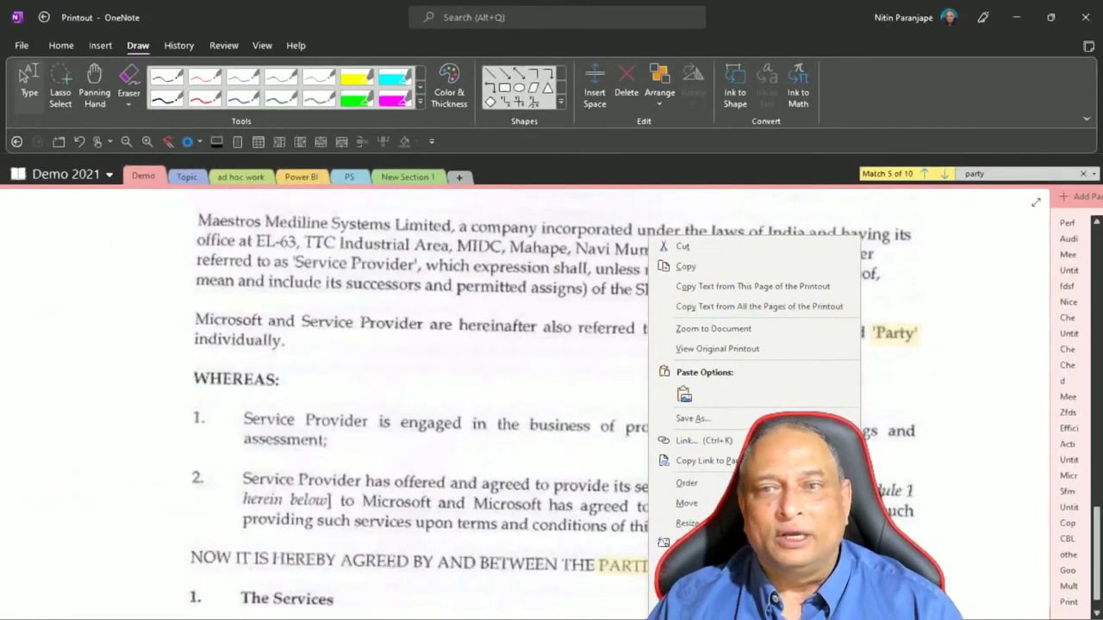
pyautogui.click(659, 603)
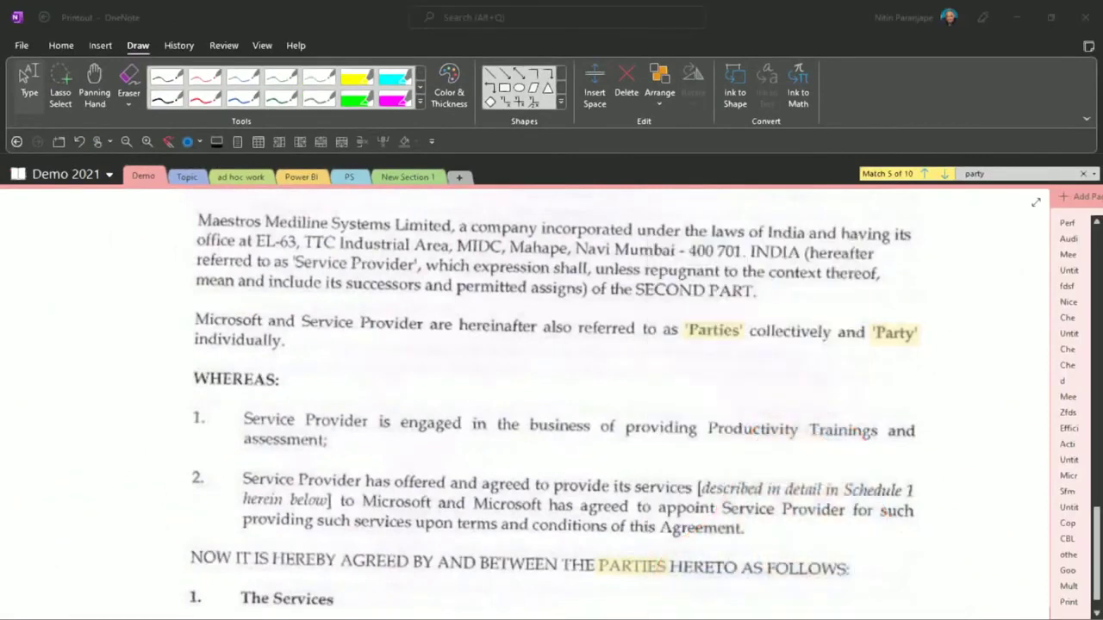
# Copy the text from all the pages of the printout and paste it as text only into a blank Word document
pyautogui.rightClick(642, 303)
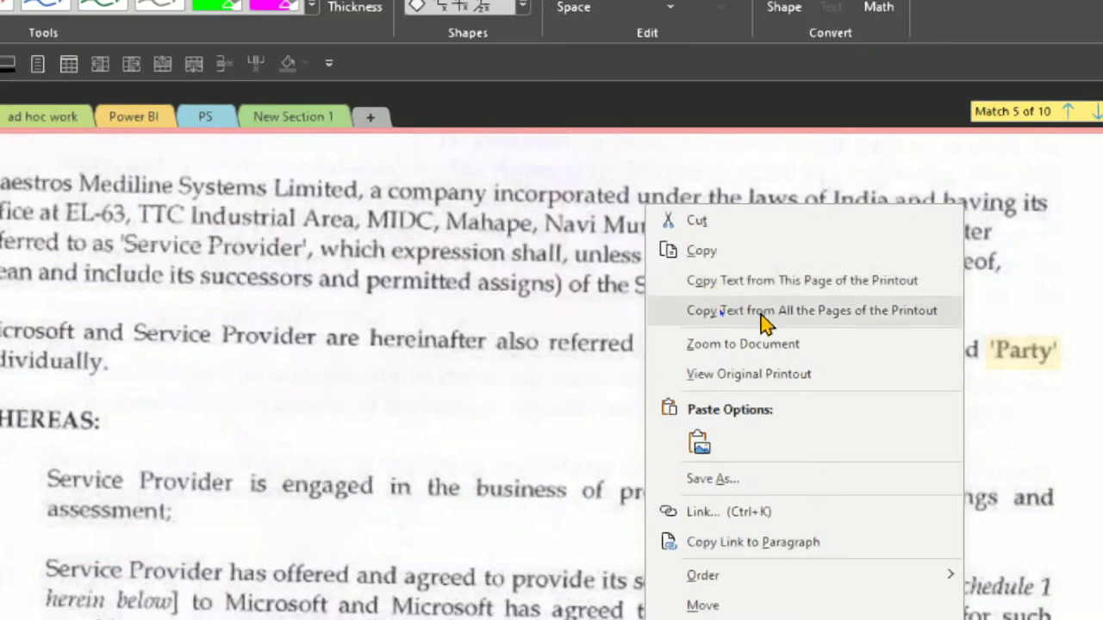
pyautogui.click(762, 314)
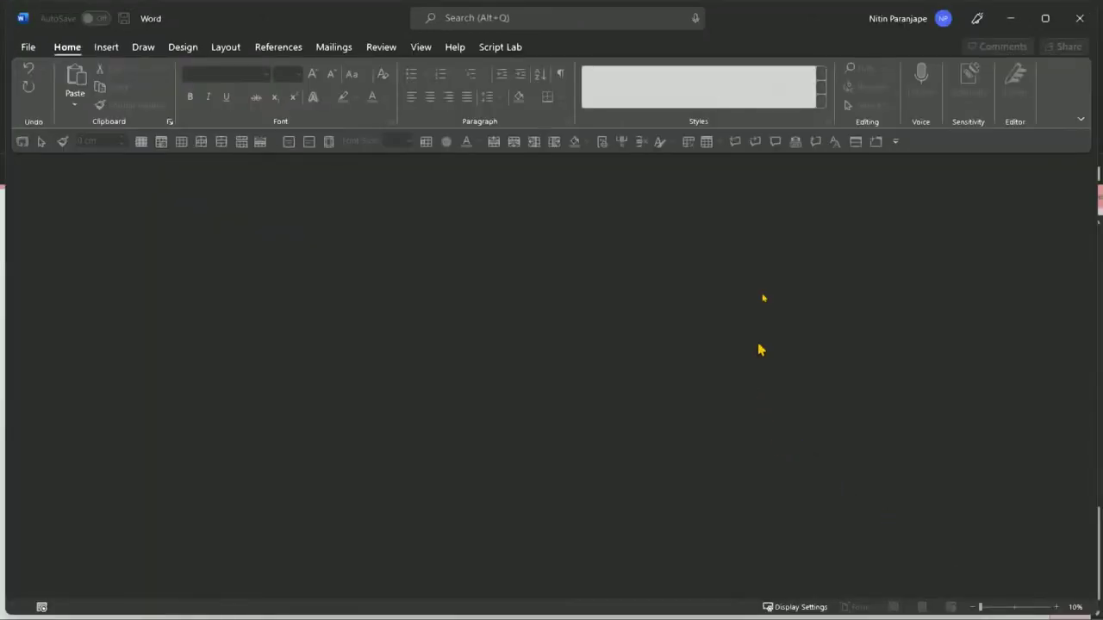
pyautogui.click(1045, 18)
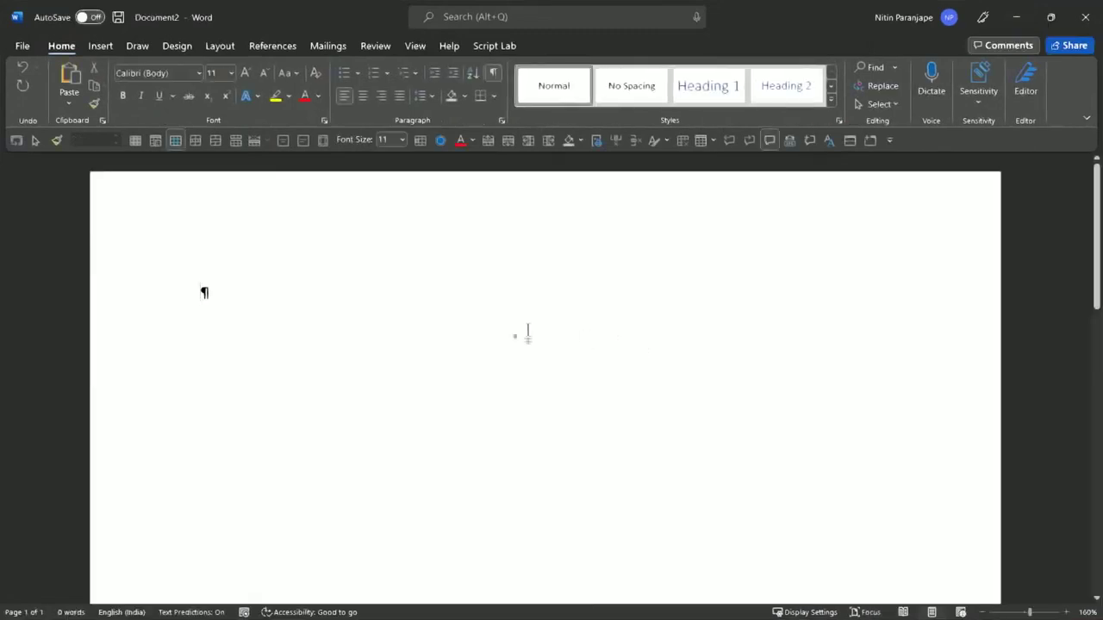
pyautogui.rightClick(239, 299)
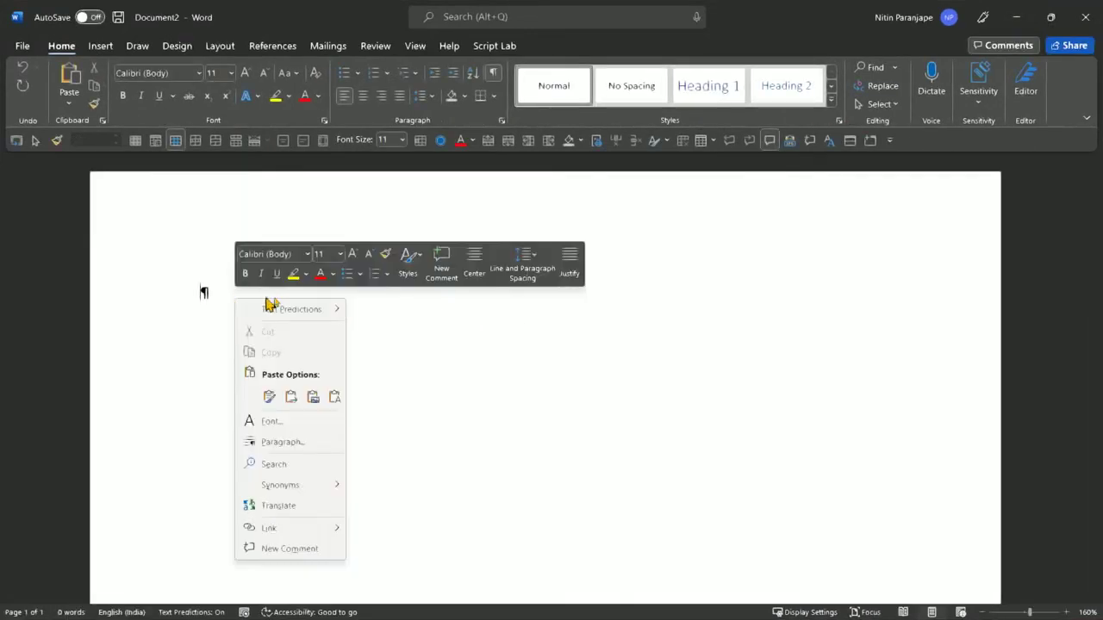
pyautogui.moveTo(344, 312)
pyautogui.click(269, 398)
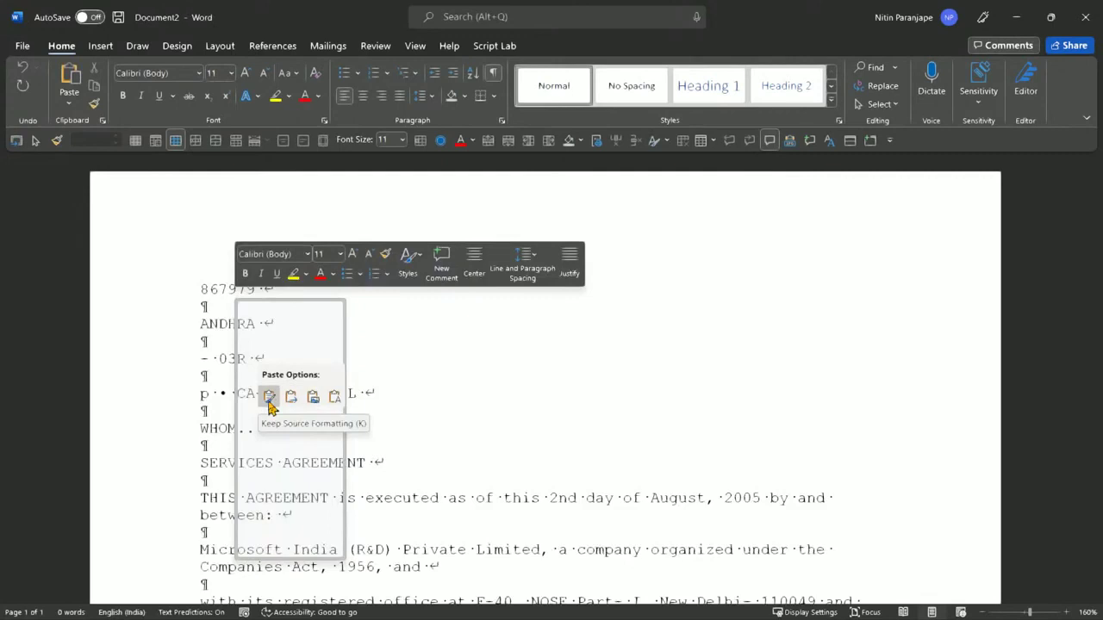
pyautogui.click(334, 396)
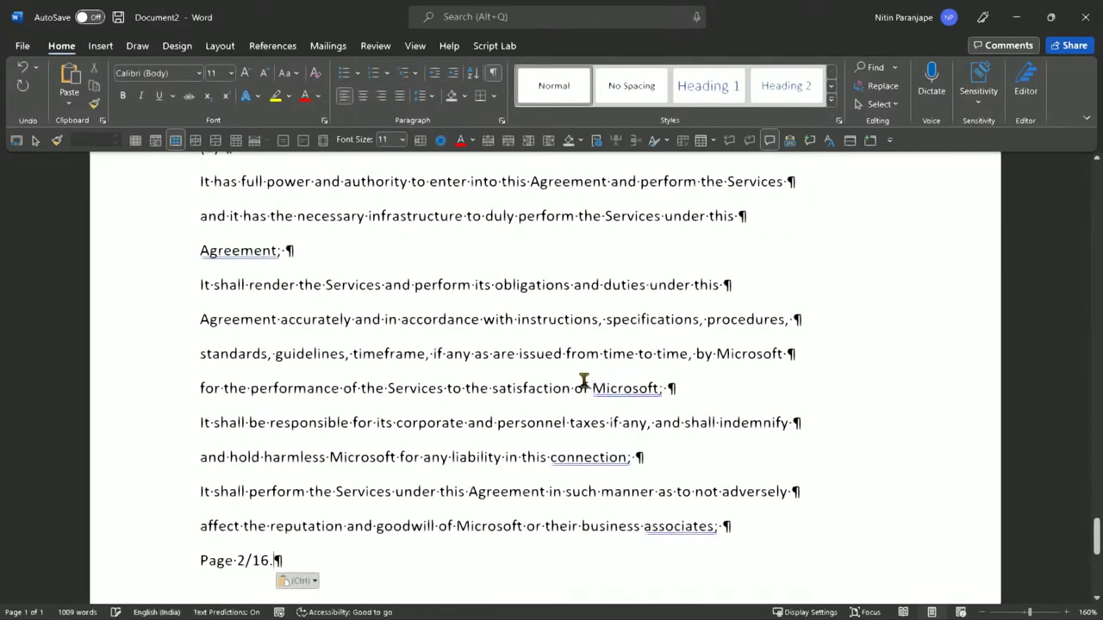
# Hide the formatting marks and review the extracted agreement text from its end back to its beginning
pyautogui.hotkey('ctrl', 'shift', '8')
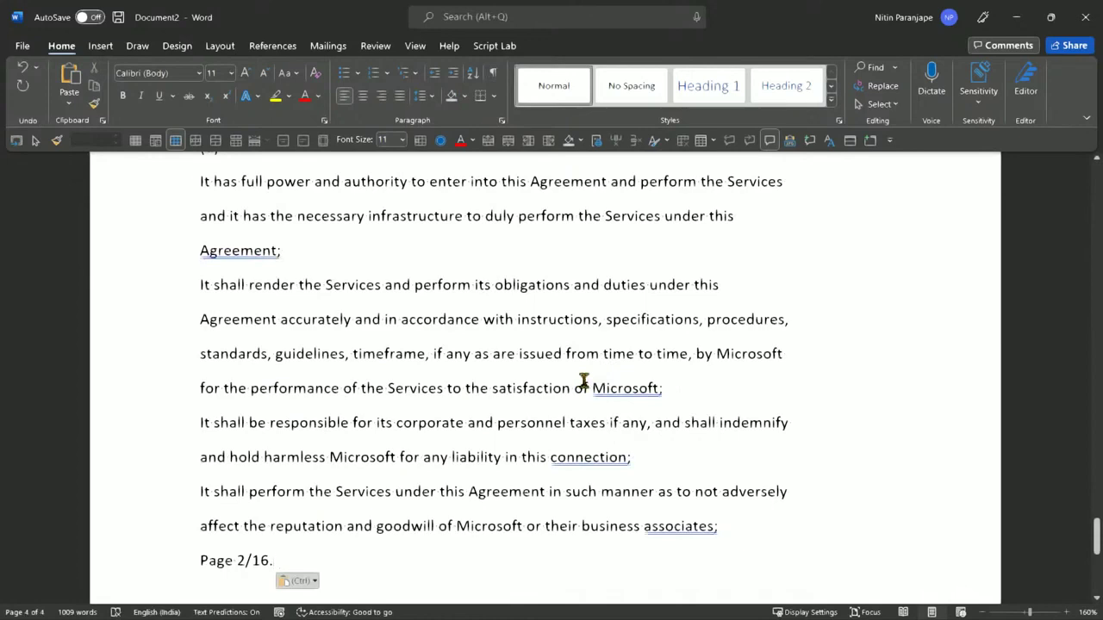
pyautogui.scroll(-5, 402, 418)
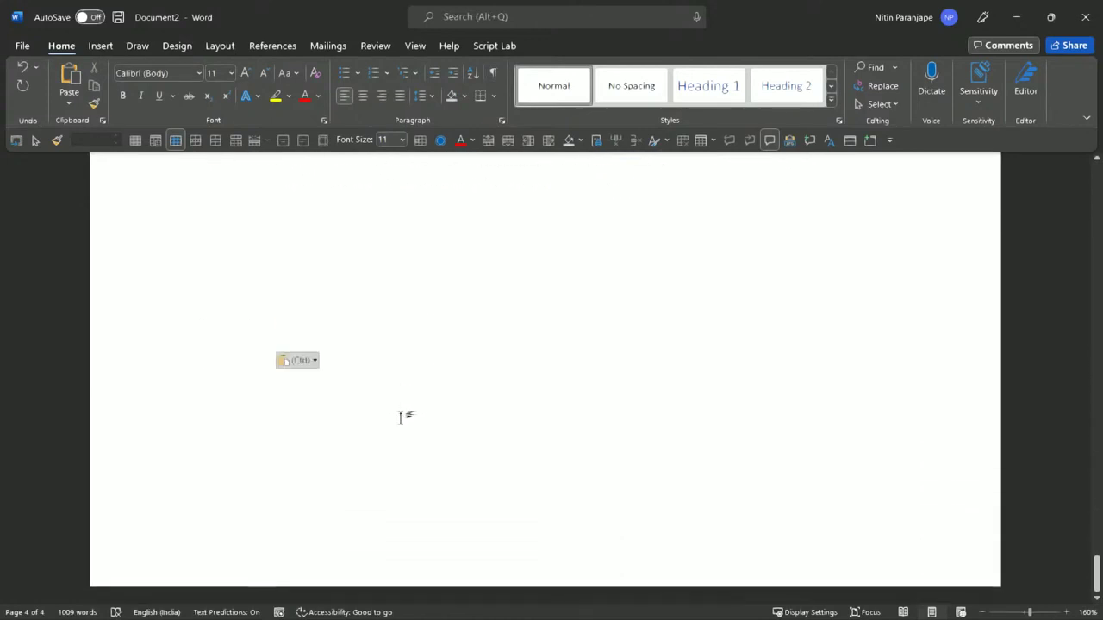
pyautogui.scroll(10, 405, 414)
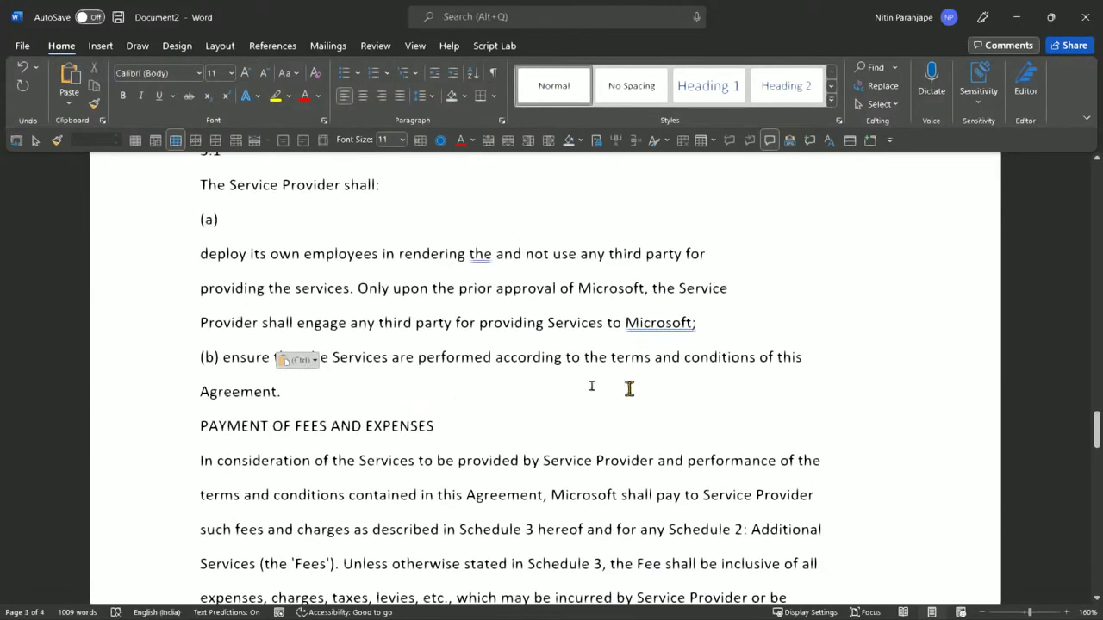
pyautogui.scroll(7, 471, 379)
pyautogui.scroll(4, 471, 379)
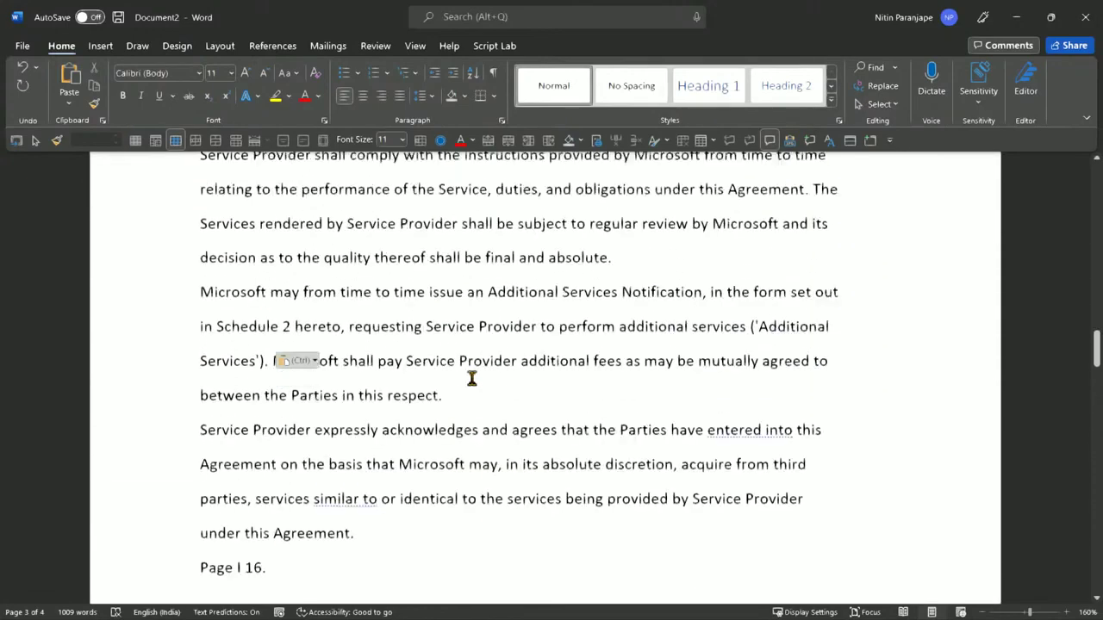
pyautogui.scroll(10, 478, 356)
pyautogui.scroll(10, 477, 356)
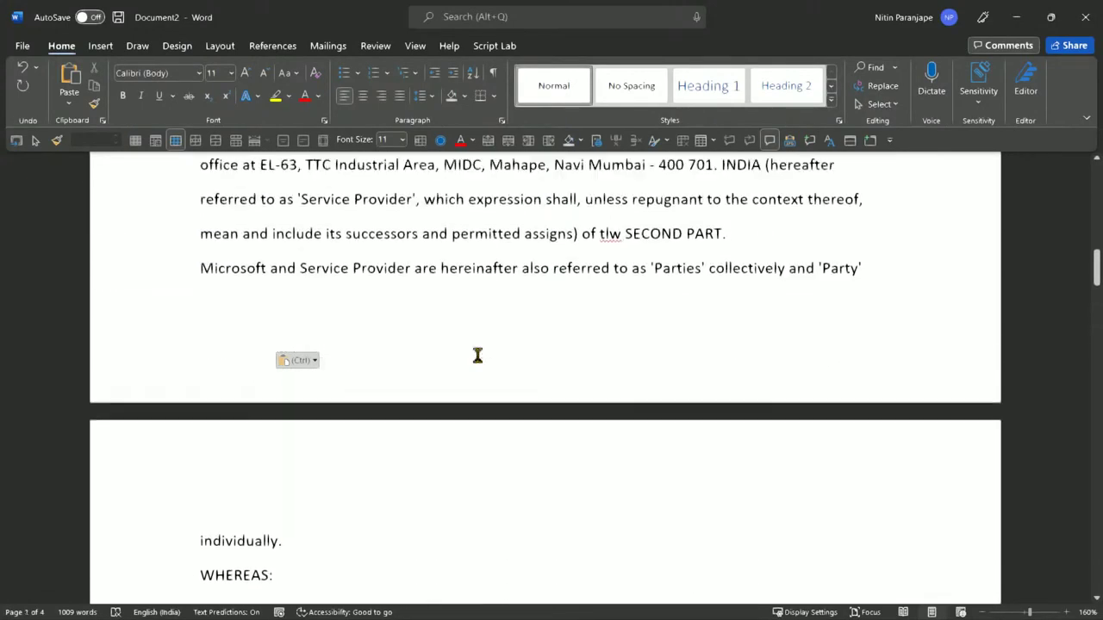
pyautogui.scroll(10, 478, 356)
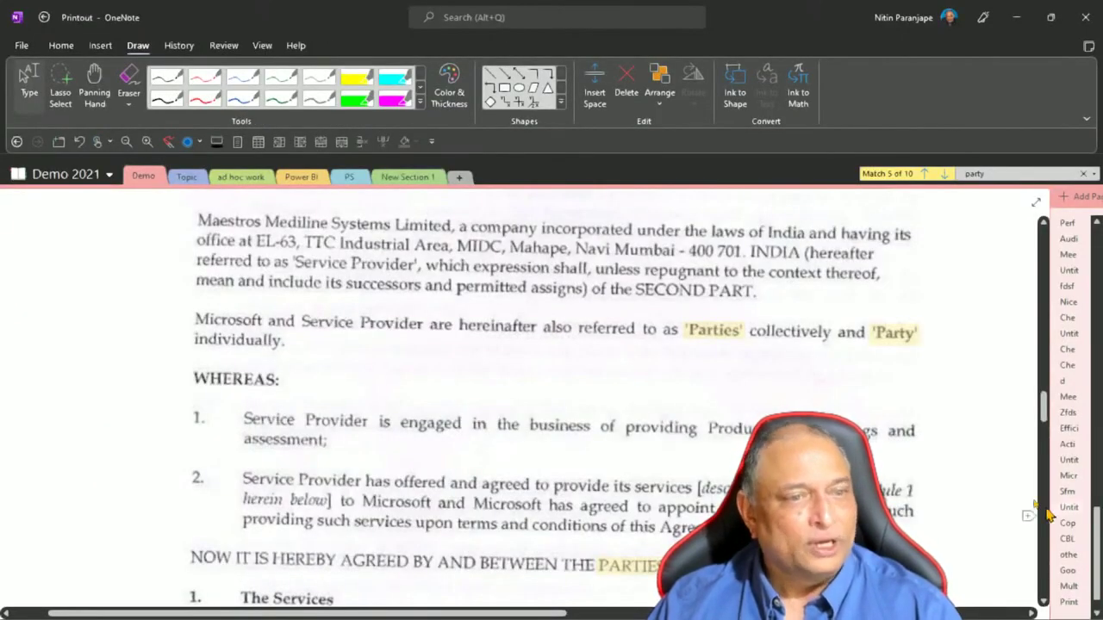
# In OneNote, widen the page list to show full titles and locate the pages grouped under OCR
pyautogui.moveTo(1048, 476); pyautogui.dragTo(929, 466)
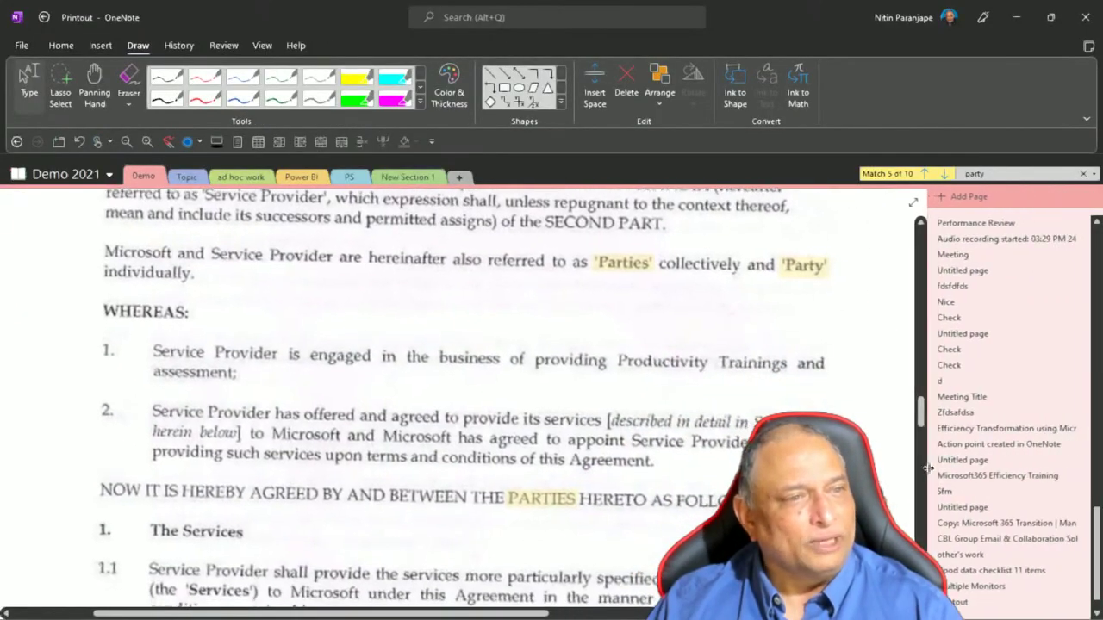
pyautogui.scroll(-1, 982, 393)
pyautogui.scroll(5, 989, 382)
pyautogui.scroll(10, 990, 382)
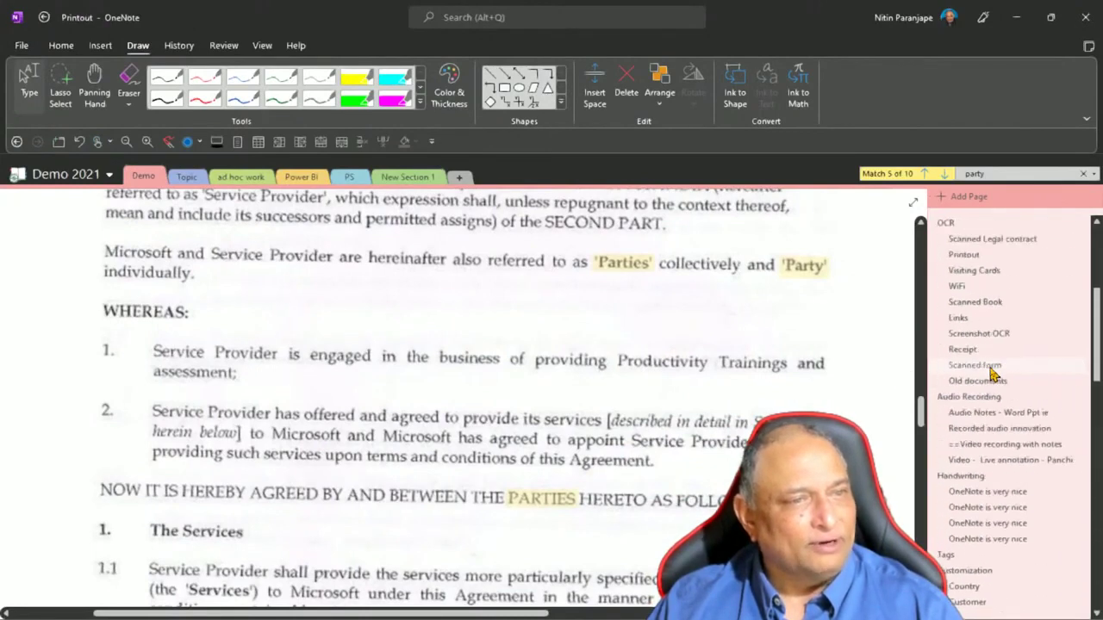
# View the OCR page in the Demo section, then open the Receipt page containing the photographed receipt
pyautogui.scroll(2, 938, 359)
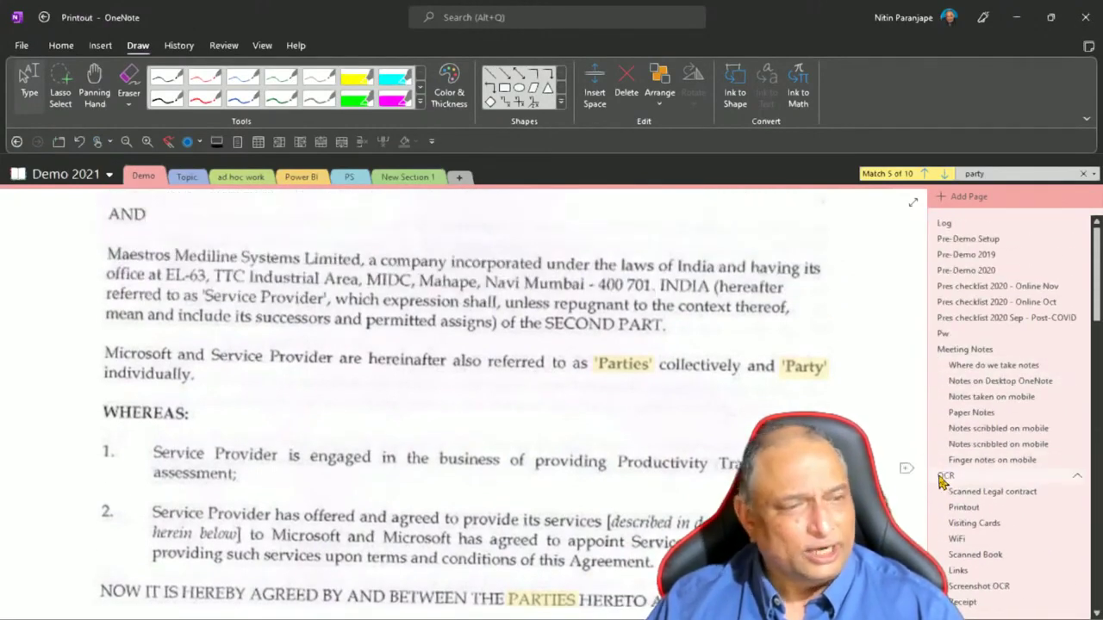
pyautogui.click(941, 481)
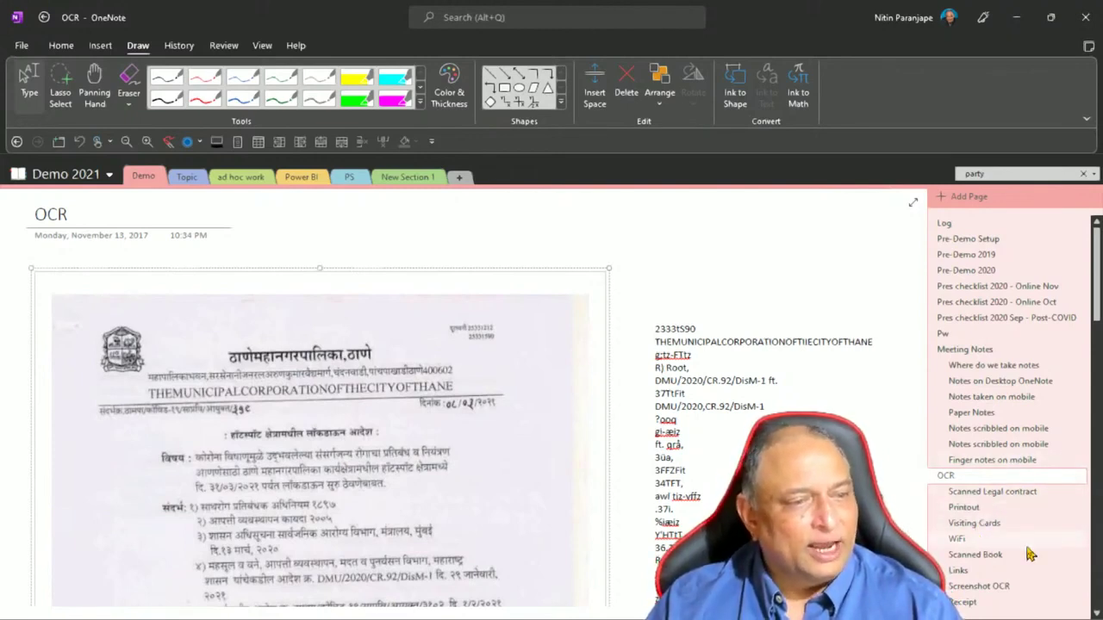
pyautogui.scroll(-1, 1003, 551)
pyautogui.click(955, 589)
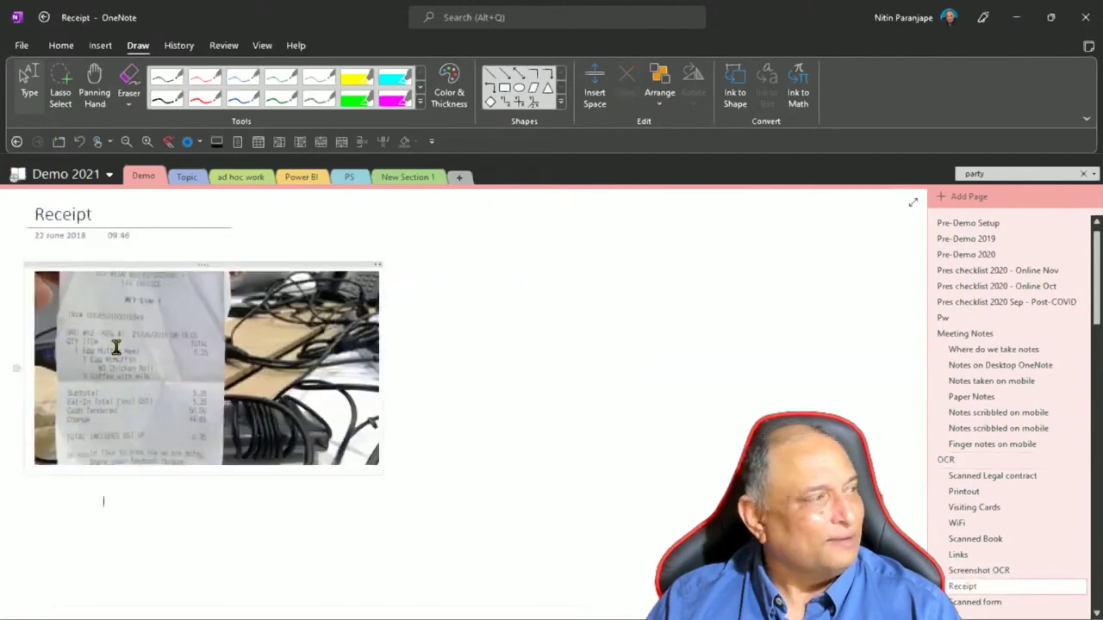
pyautogui.scroll(2, 65, 353)
pyautogui.scroll(2, 64, 353)
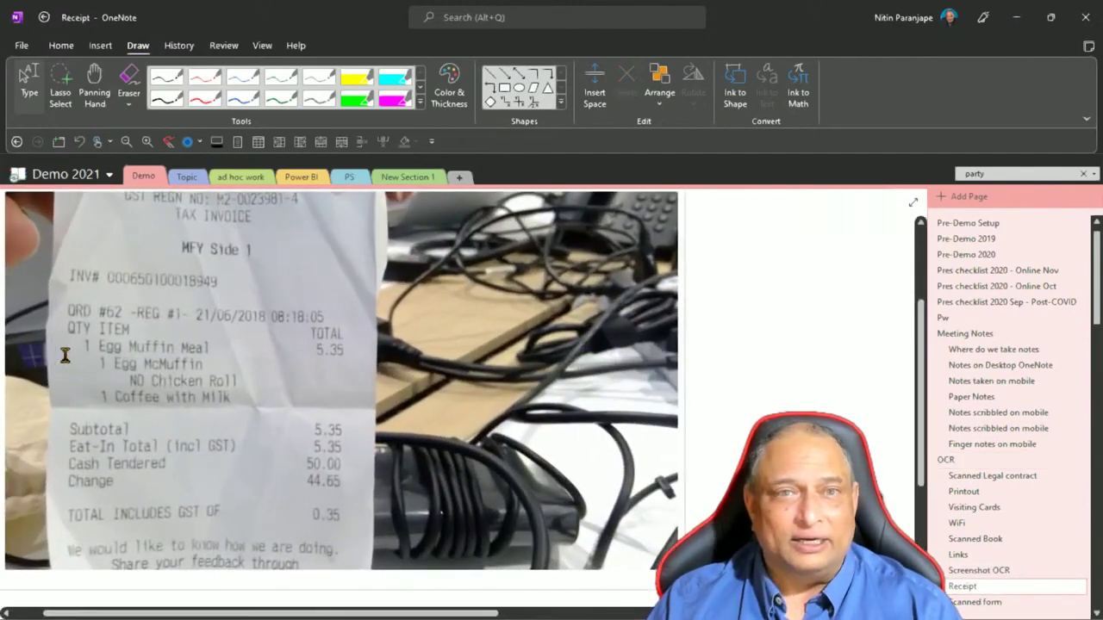
# Copy the text from the receipt photo, paste it into the blank area beside the photo, and review the pasted lines
pyautogui.rightClick(204, 352)
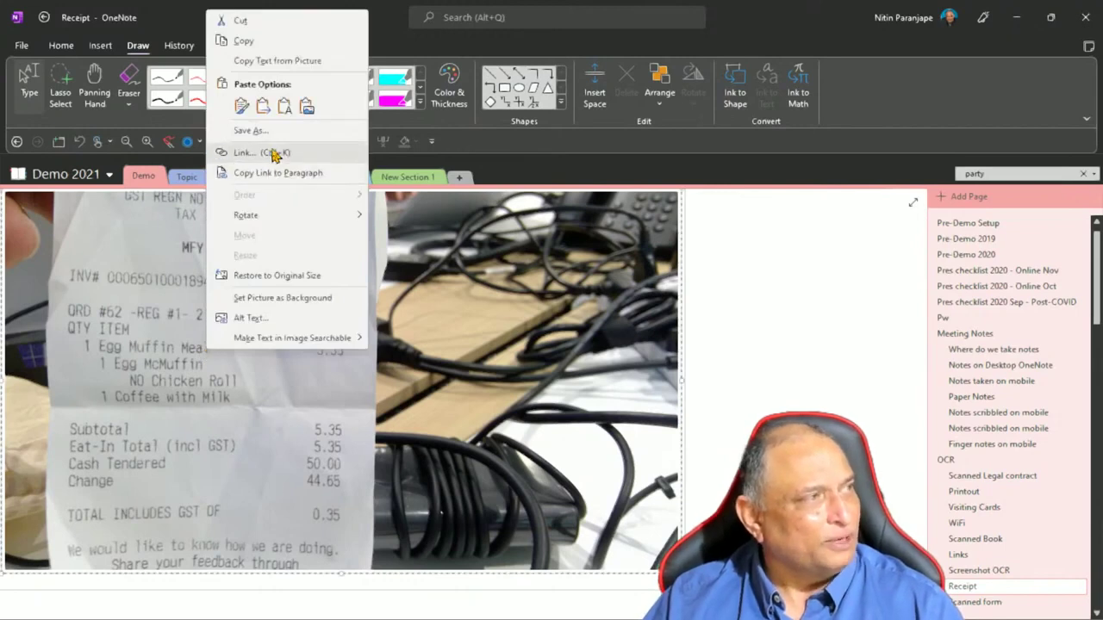
pyautogui.click(291, 66)
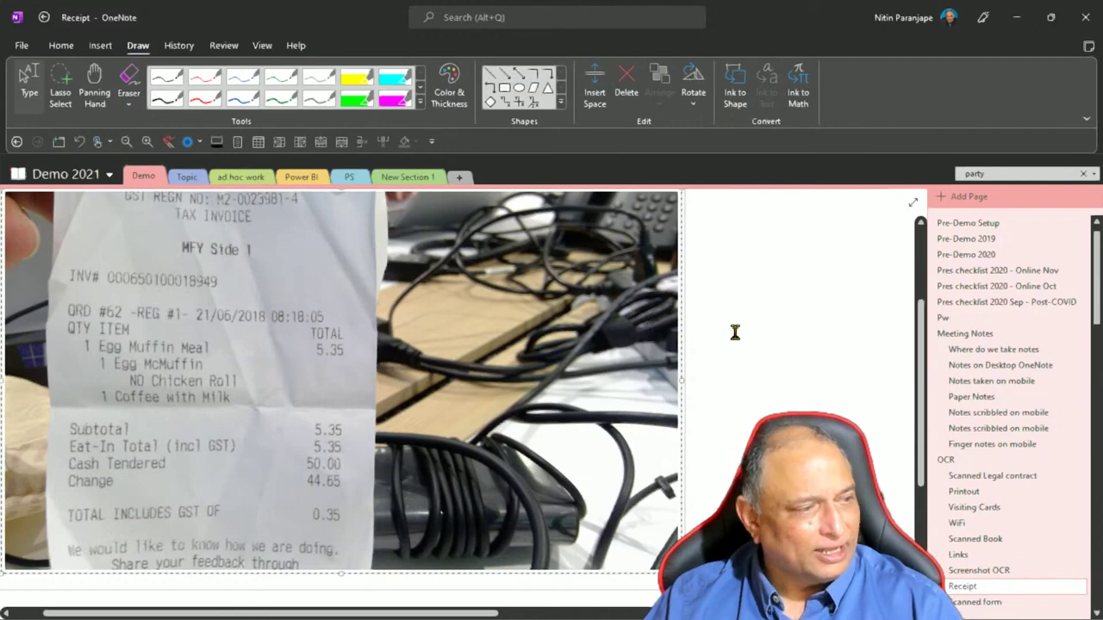
pyautogui.hscroll(6, 735, 333)
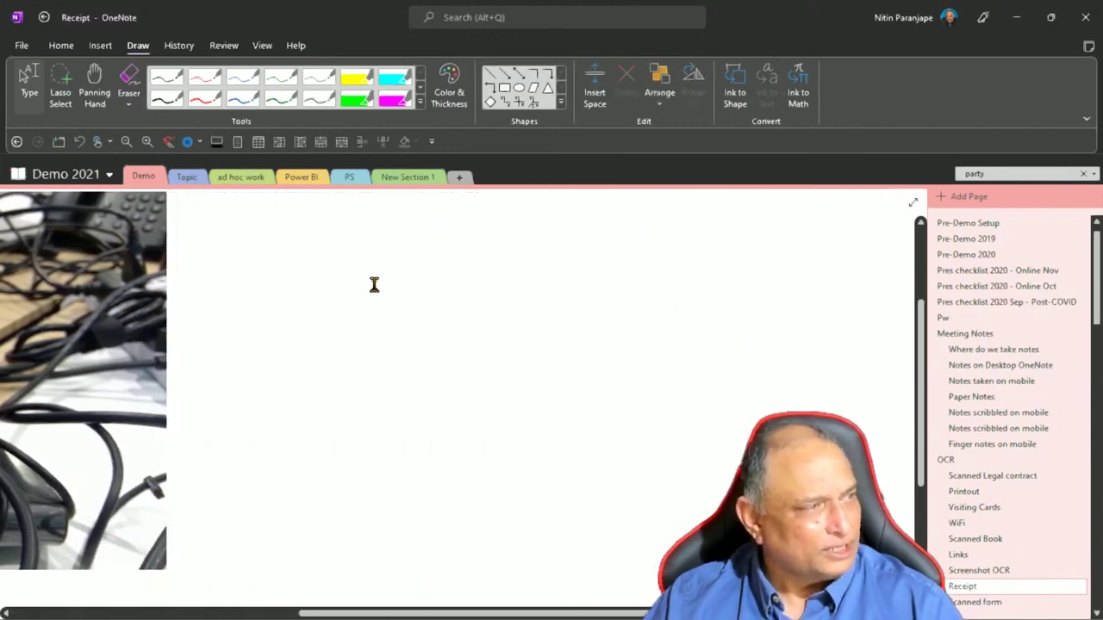
pyautogui.click(374, 285)
pyautogui.hotkey('ctrl', 'v')
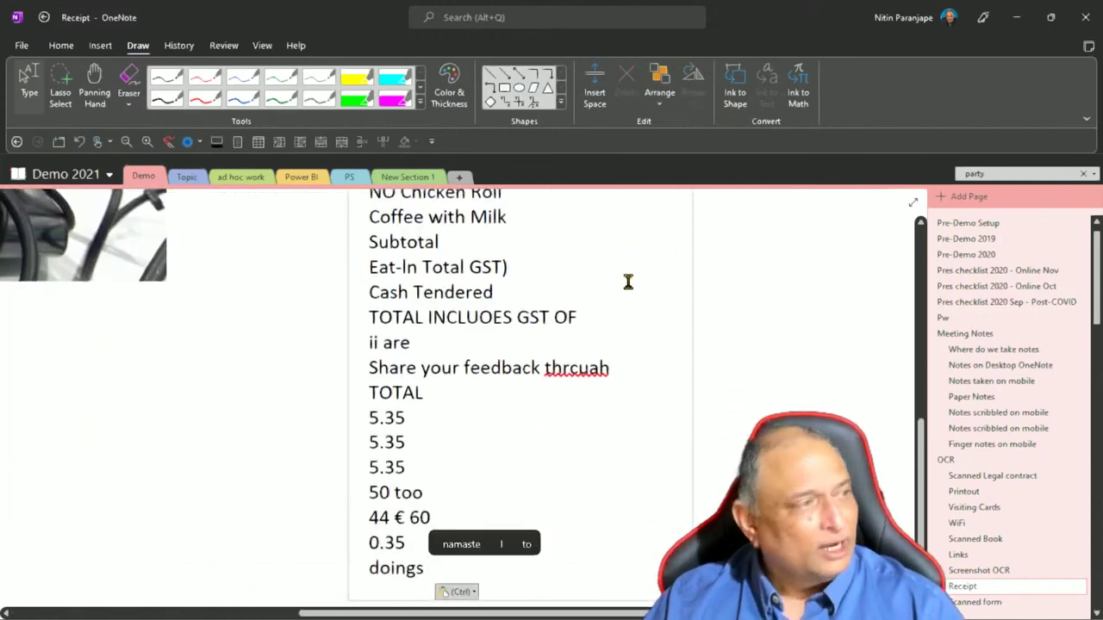
pyautogui.scroll(5, 626, 337)
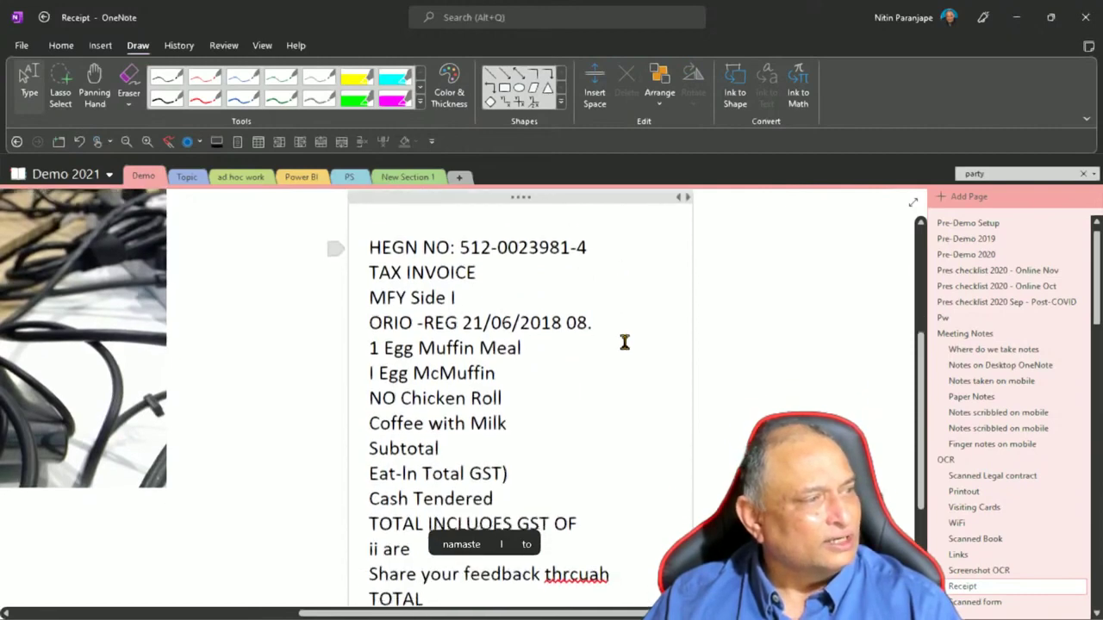
pyautogui.scroll(-5, 625, 342)
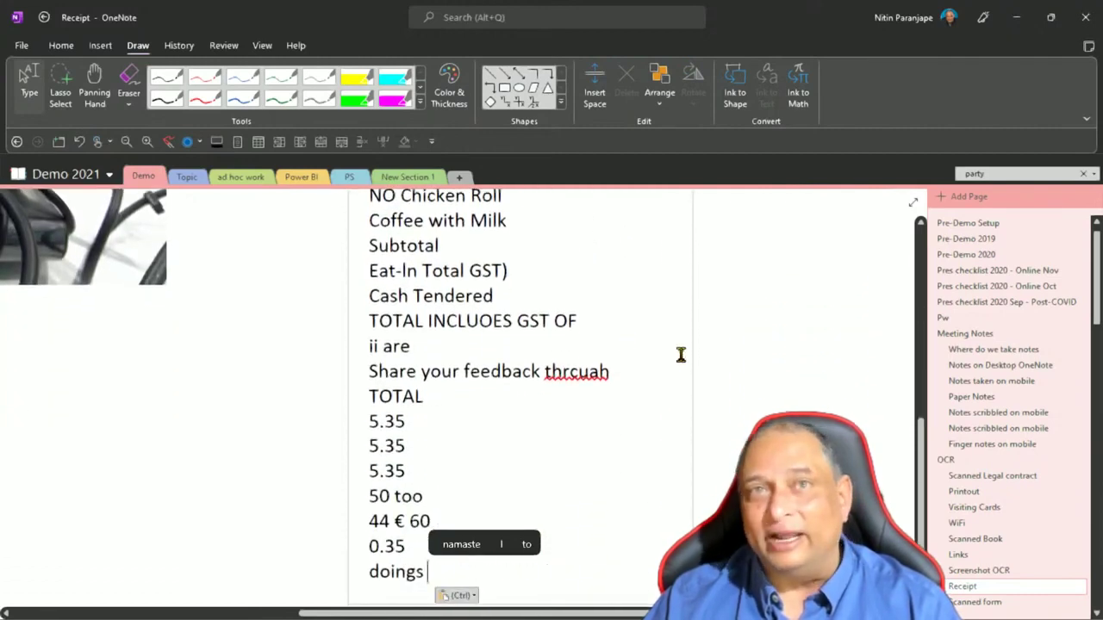
pyautogui.click(776, 352)
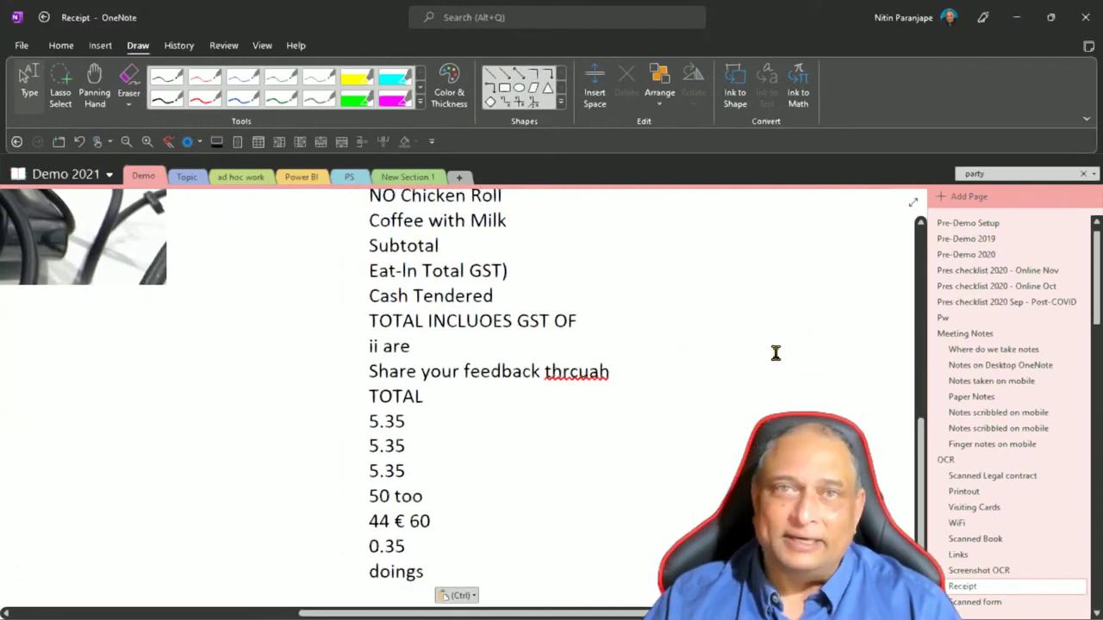
# Open the WiFi page and check which commands are available for its login picture, without applying any
pyautogui.click(961, 525)
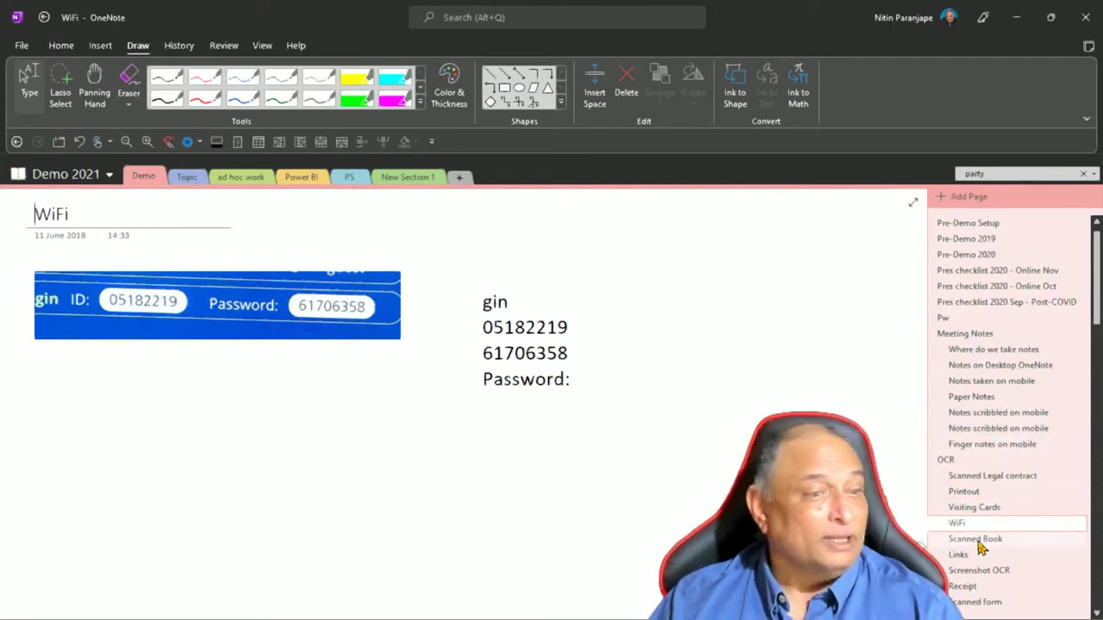
pyautogui.scroll(-5, 980, 548)
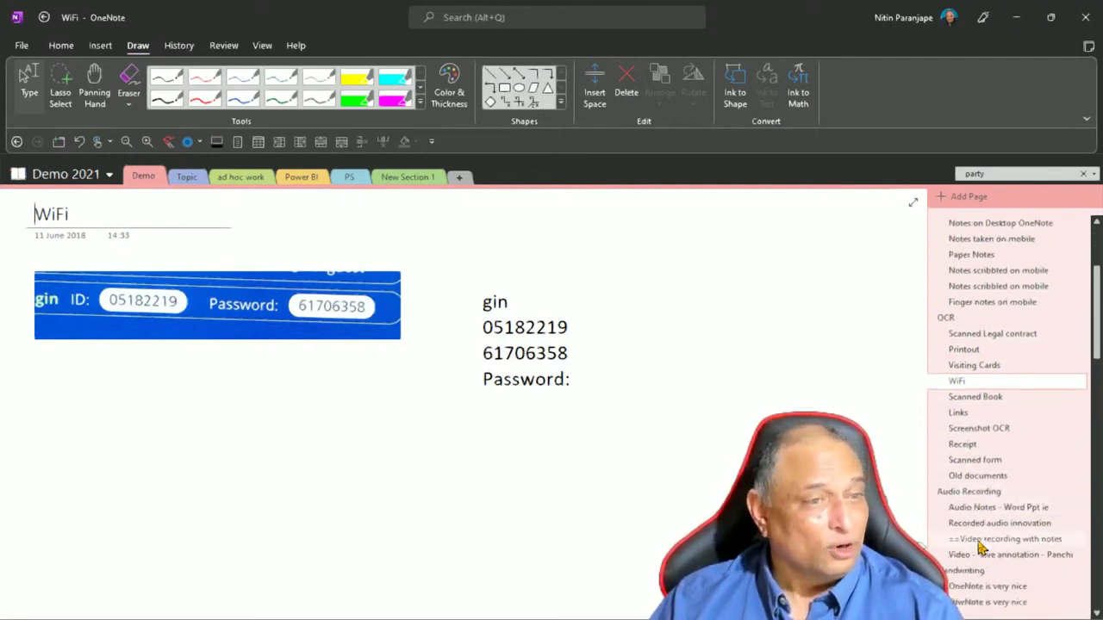
pyautogui.scroll(-1, 980, 548)
pyautogui.scroll(-2, 980, 545)
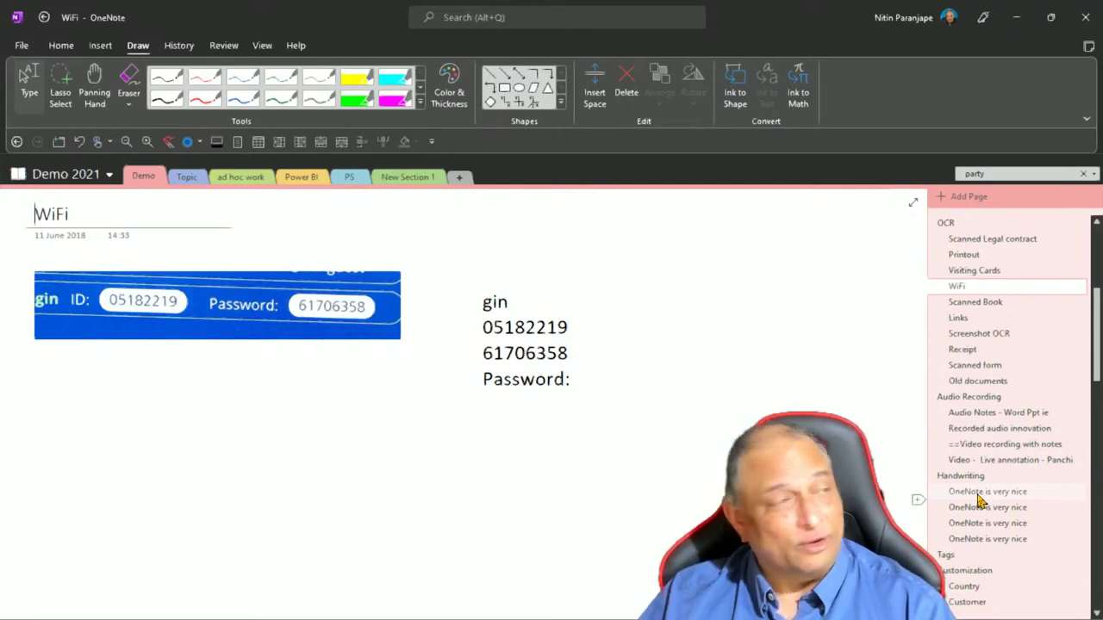
pyautogui.rightClick(334, 289)
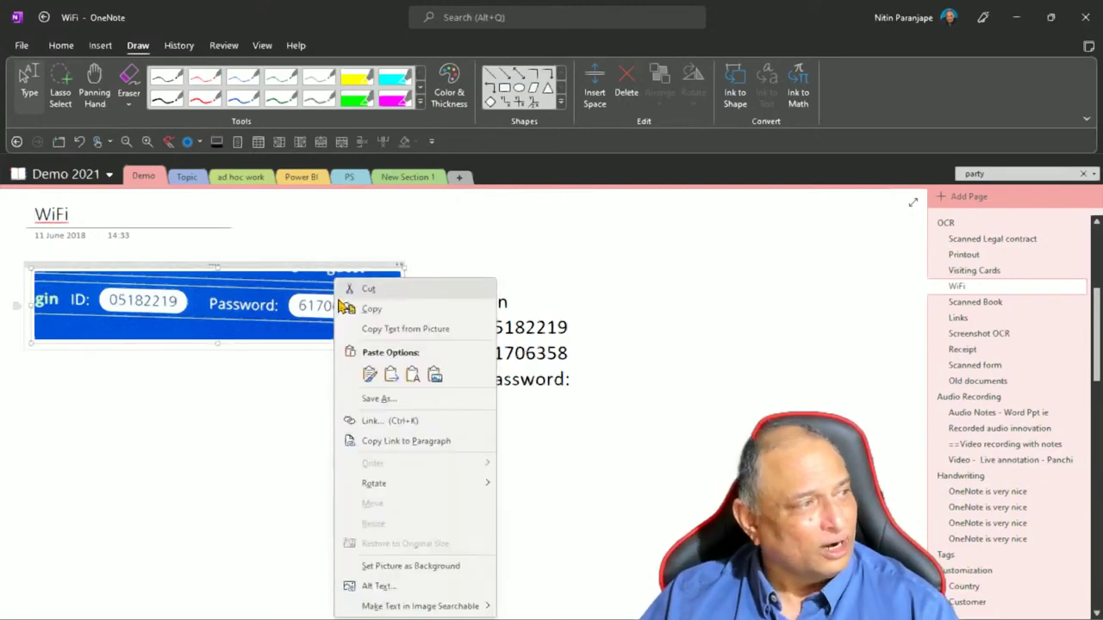
pyautogui.click(640, 355)
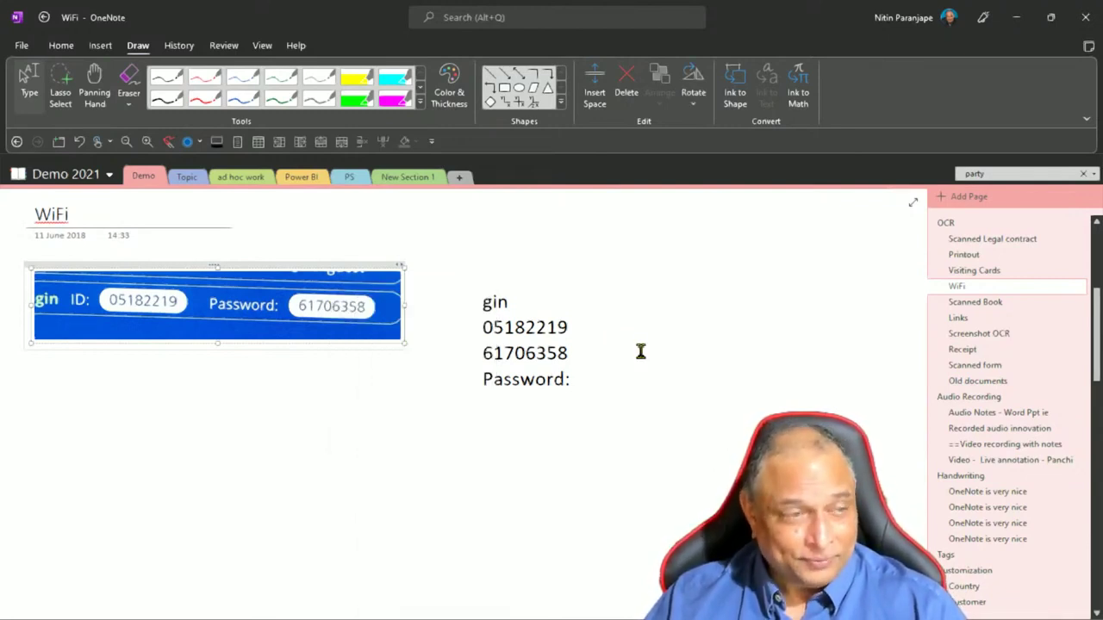
# Look through the four handwritten pages titled "OneNote is very nice" under Handwriting
pyautogui.click(1000, 493)
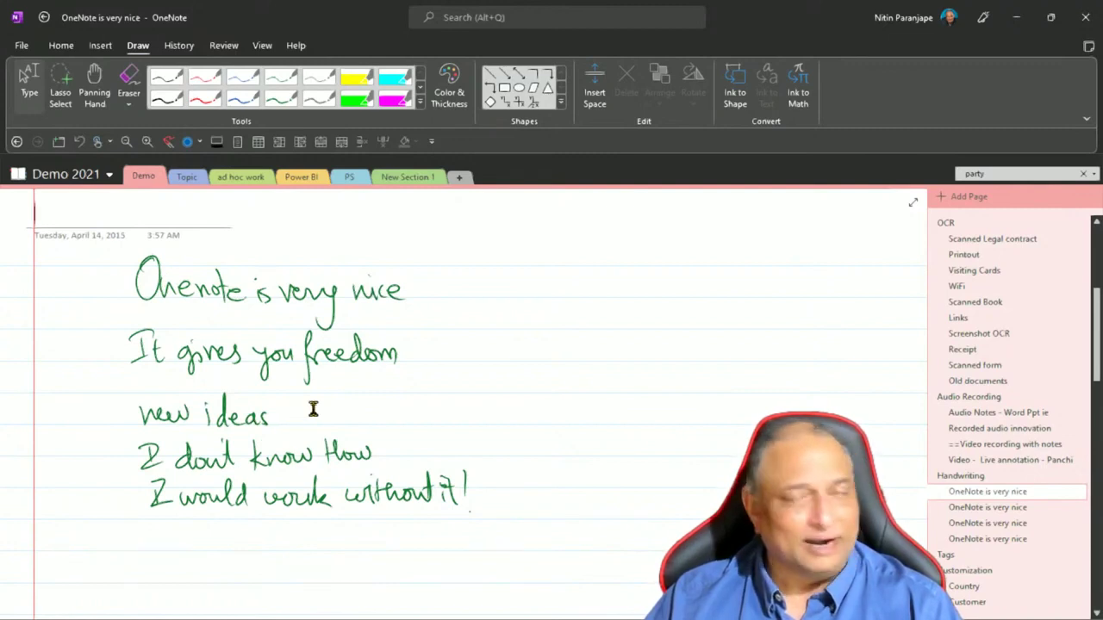
pyautogui.click(274, 301)
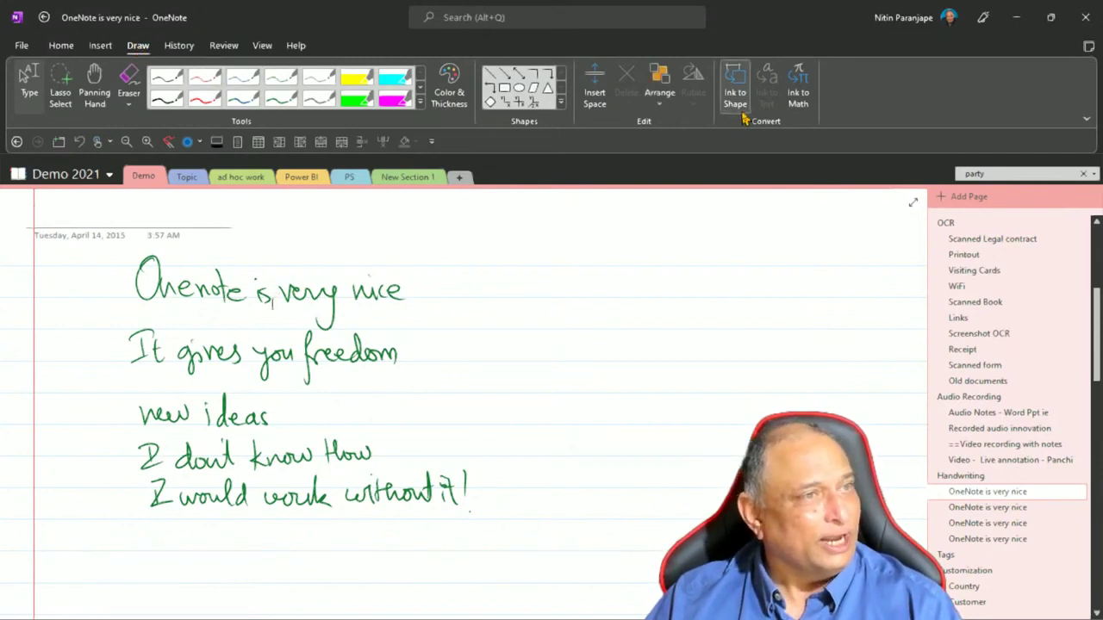
pyautogui.click(1000, 510)
pyautogui.click(991, 525)
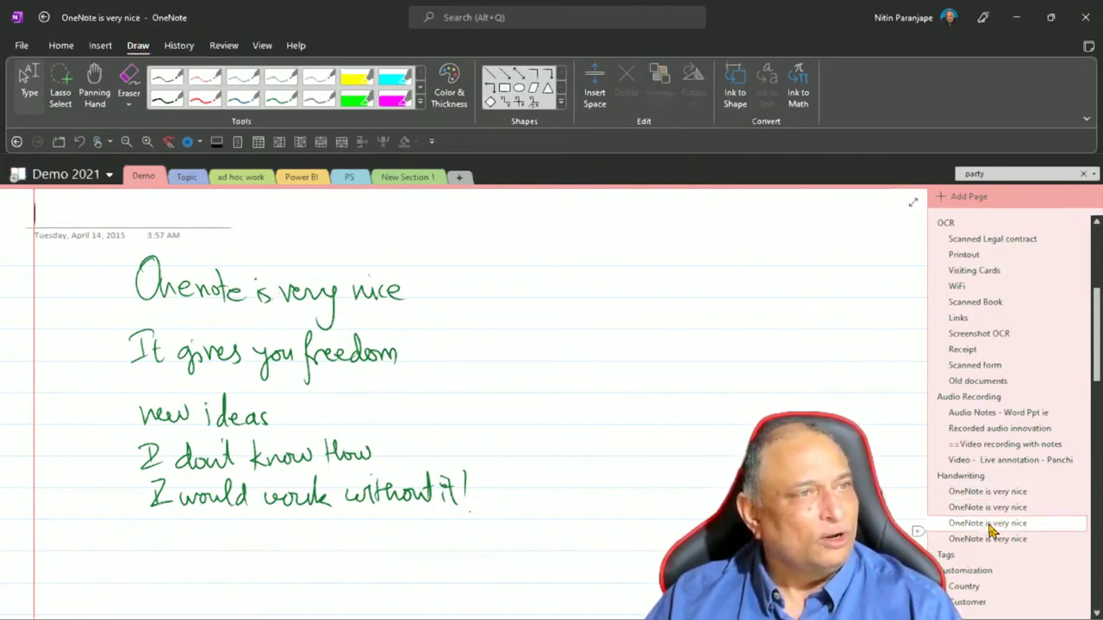
pyautogui.click(989, 539)
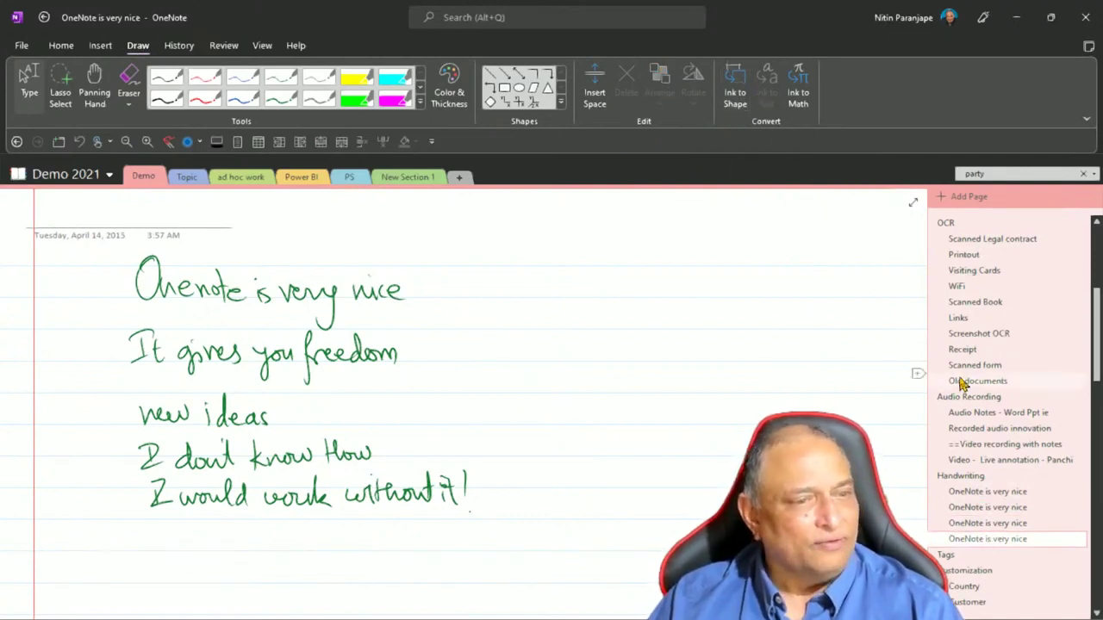
# Open the "Finger notes on mobile" page under Meeting Notes and paste a duplicate of it directly below the original
pyautogui.scroll(-1, 961, 383)
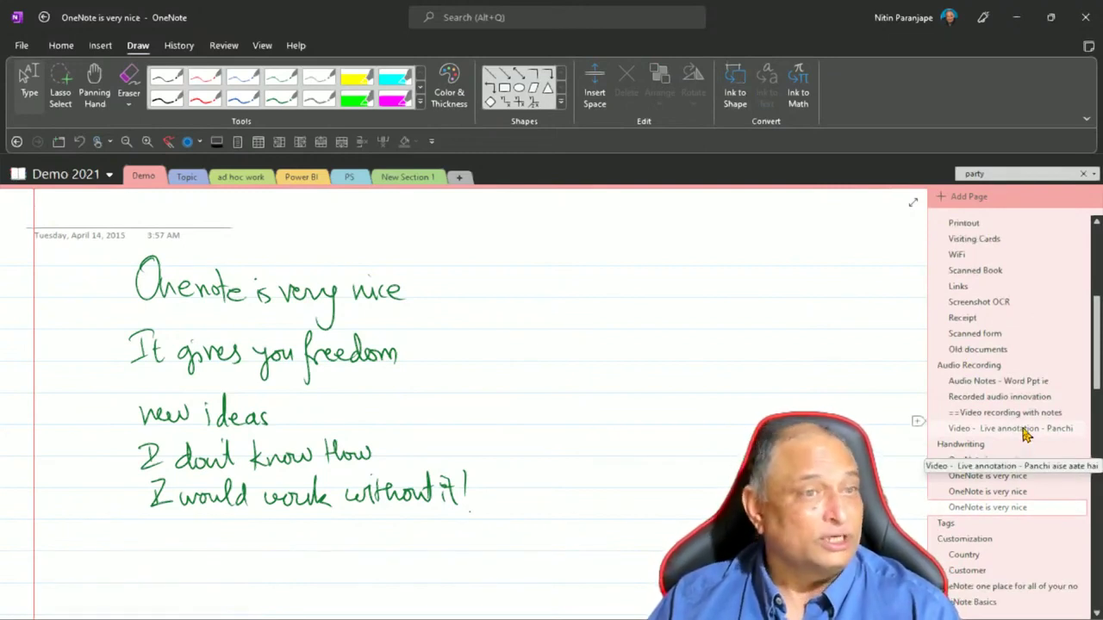
pyautogui.scroll(-3, 1023, 427)
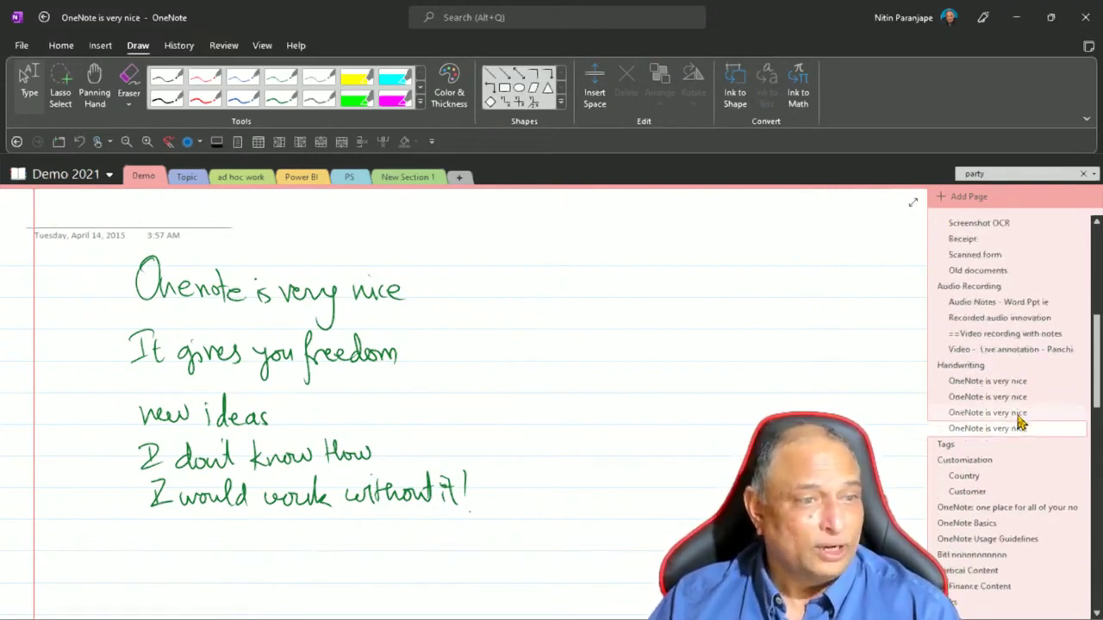
pyautogui.scroll(5, 1019, 422)
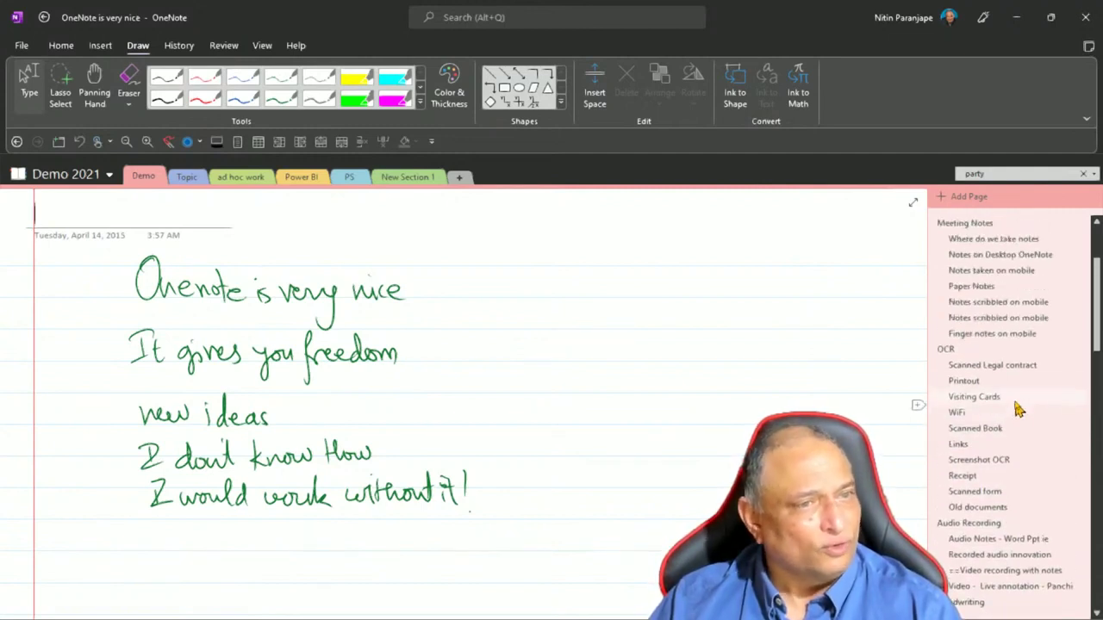
pyautogui.click(987, 333)
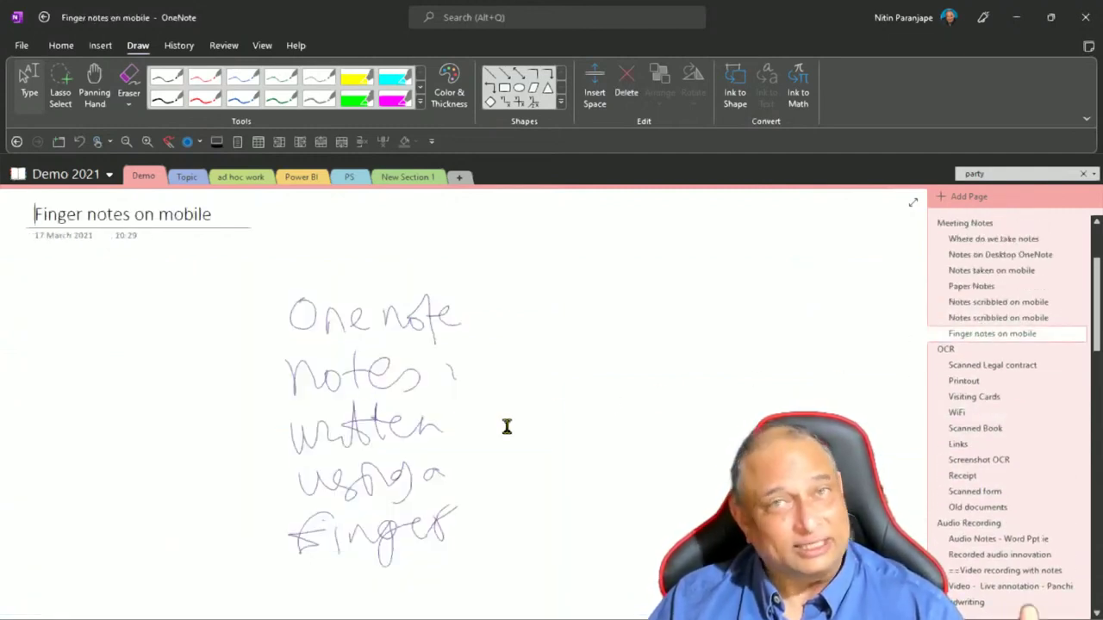
pyautogui.click(485, 385)
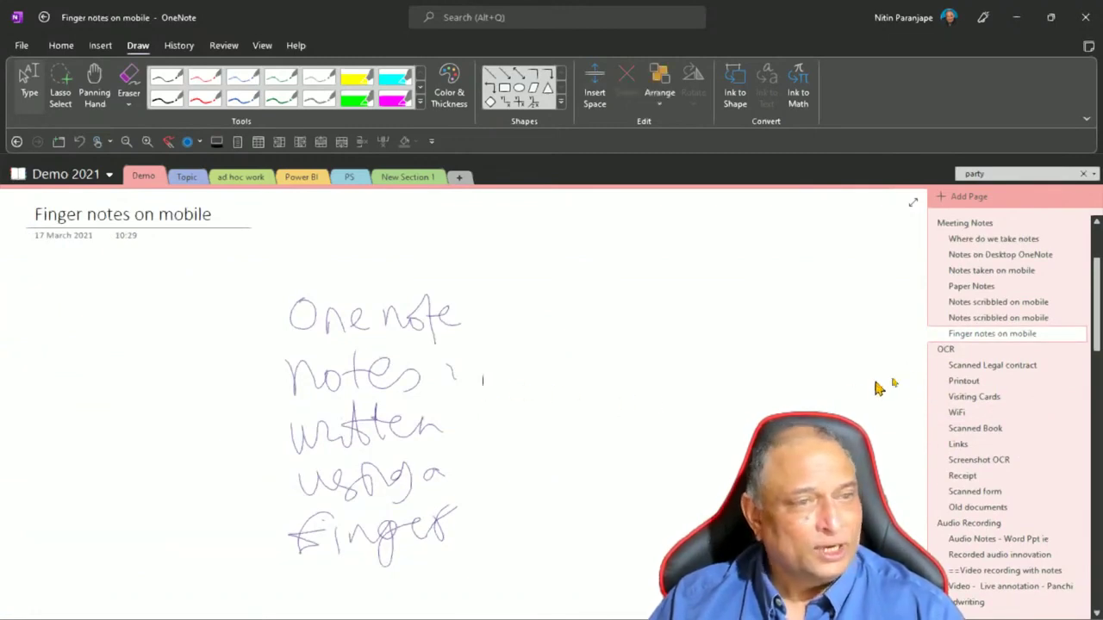
pyautogui.rightClick(981, 340)
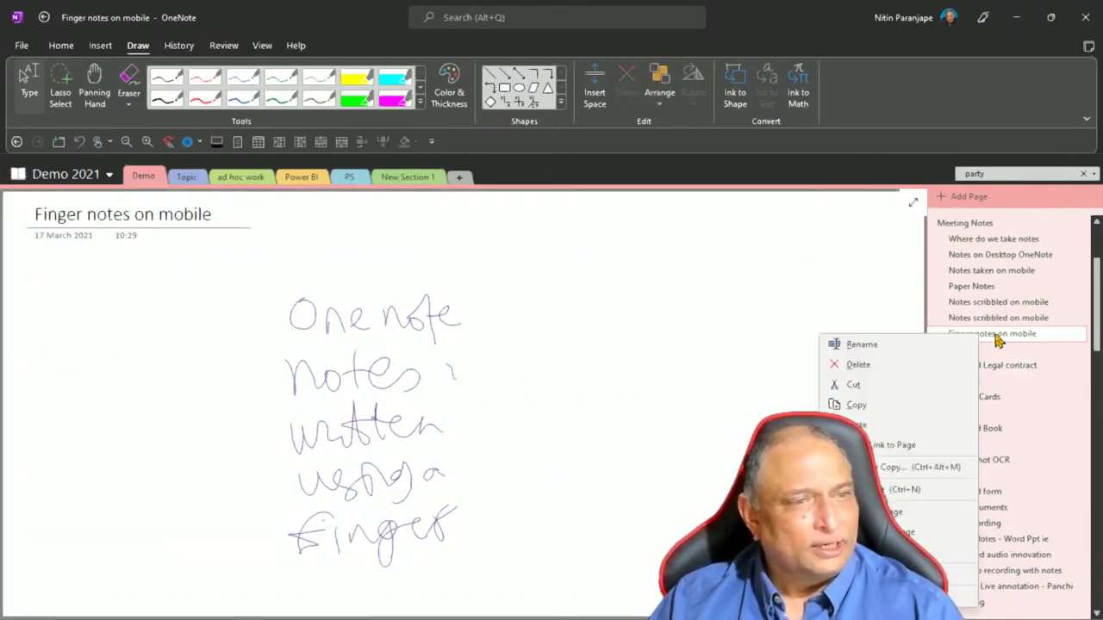
pyautogui.click(884, 405)
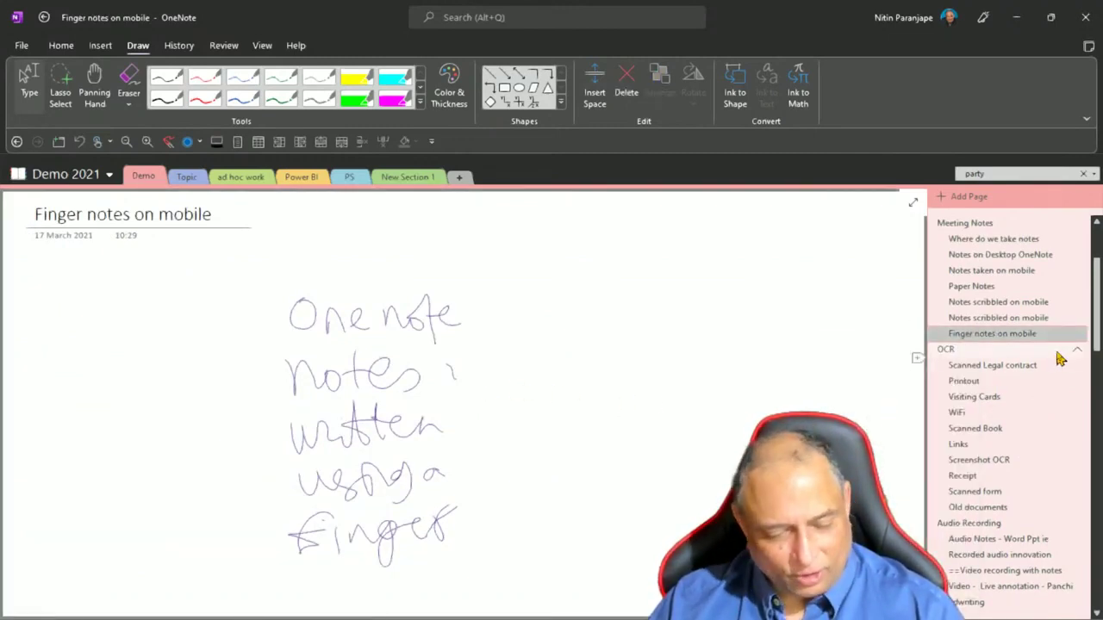
pyautogui.hotkey('ctrl', 'v')
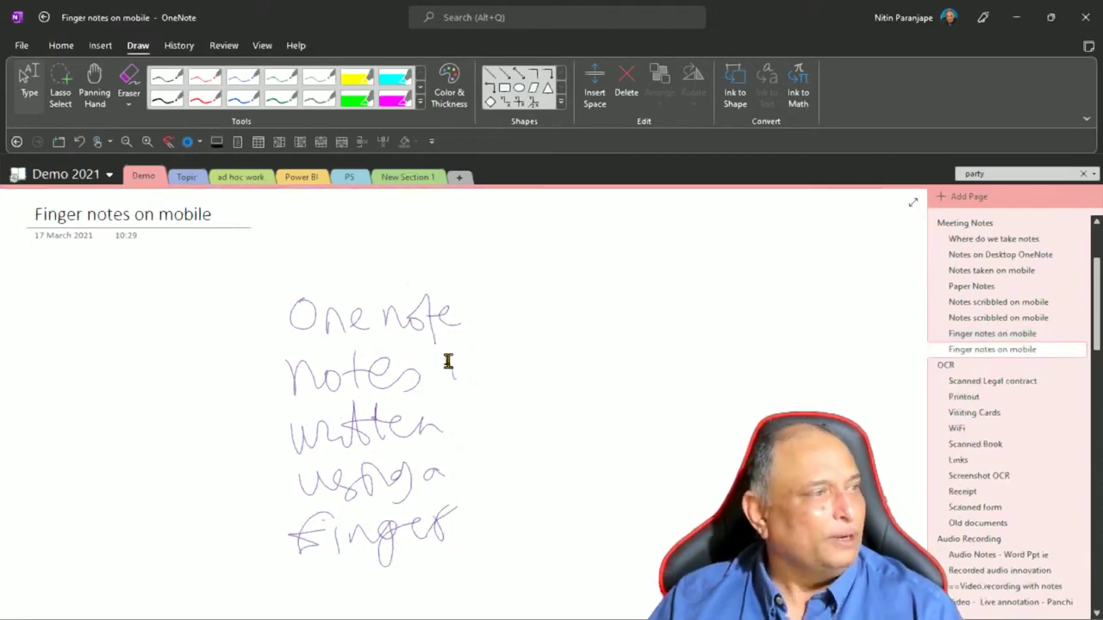
pyautogui.click(61, 87)
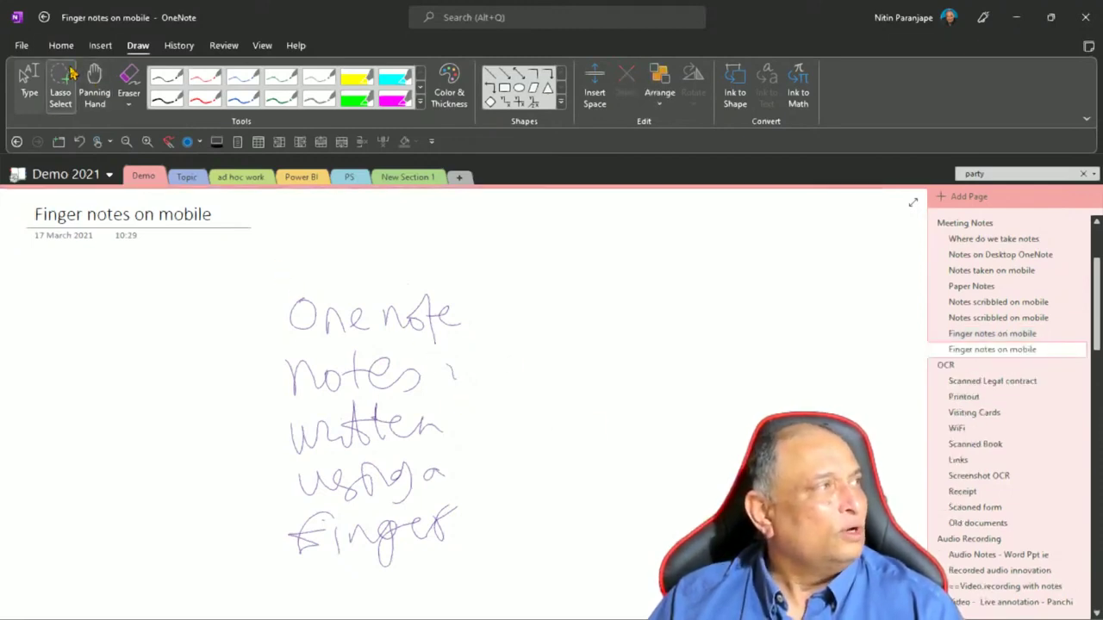
pyautogui.moveTo(212, 250)
pyautogui.mouseDown()
pyautogui.moveTo(463, 242)
pyautogui.moveTo(574, 482)
pyautogui.moveTo(197, 561)
pyautogui.moveTo(222, 290)
pyautogui.mouseUp()
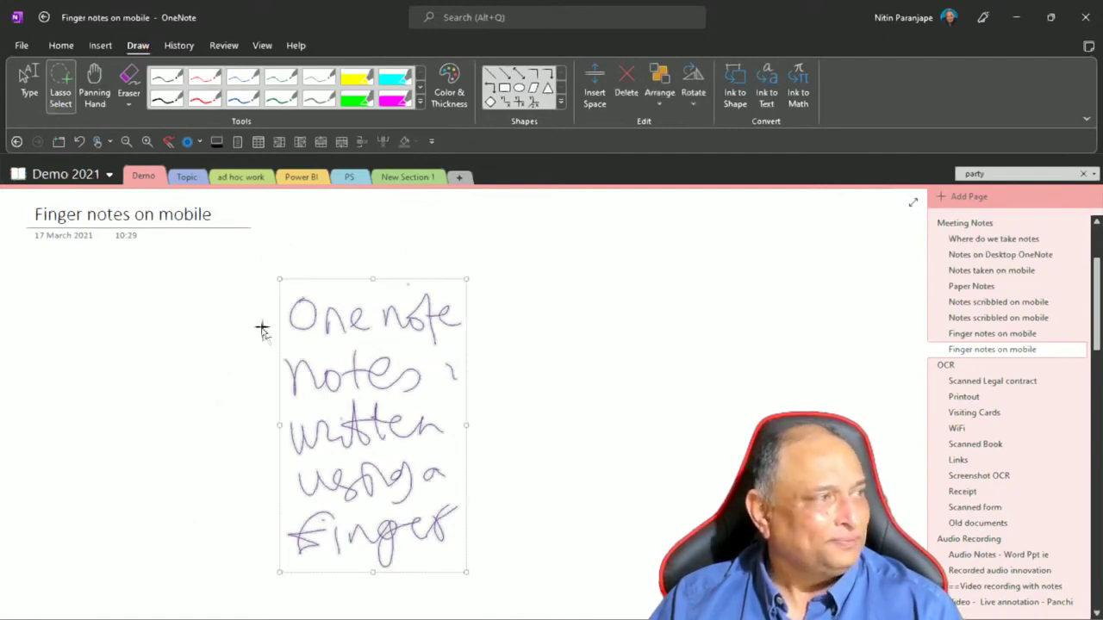
pyautogui.click(29, 86)
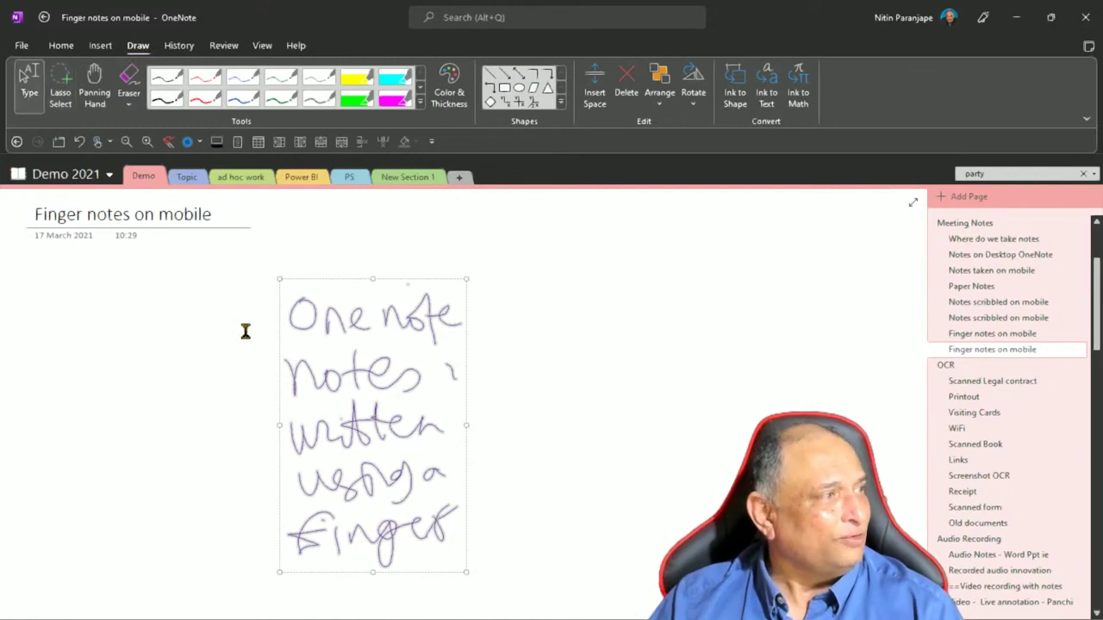
pyautogui.click(208, 304)
pyautogui.moveTo(309, 331)
pyautogui.mouseDown()
pyautogui.moveTo(463, 359)
pyautogui.moveTo(484, 569)
pyautogui.mouseUp()
pyautogui.click(482, 313)
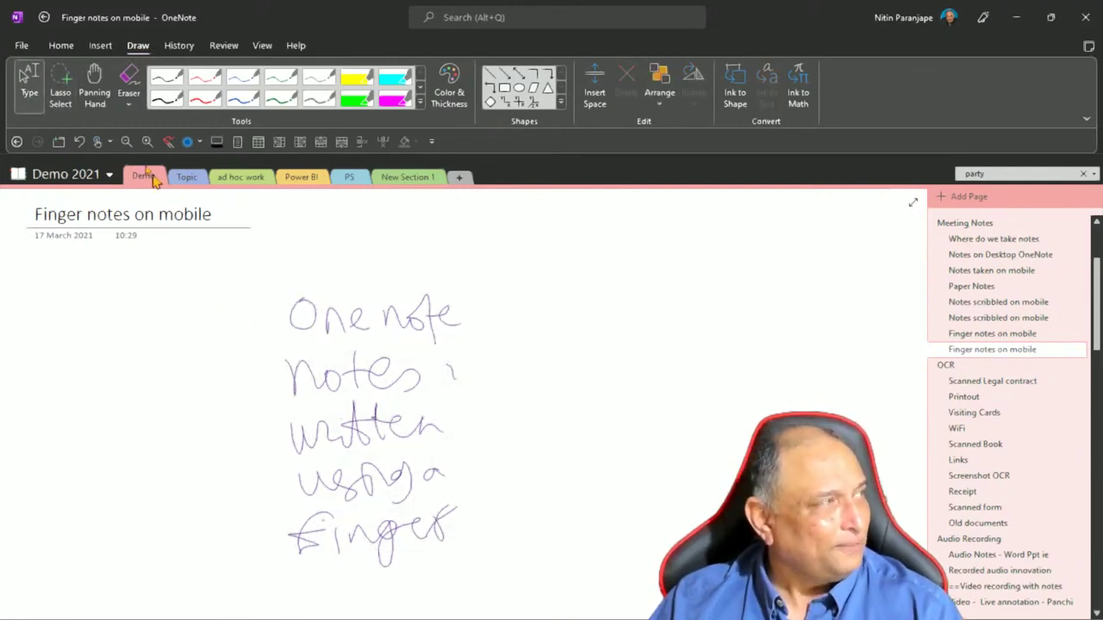
# Lasso all the finger-written notes on the duplicated page and convert the ink to text
pyautogui.click(62, 91)
pyautogui.moveTo(246, 266)
pyautogui.mouseDown()
pyautogui.moveTo(539, 563)
pyautogui.moveTo(136, 370)
pyautogui.moveTo(189, 272)
pyautogui.mouseUp()
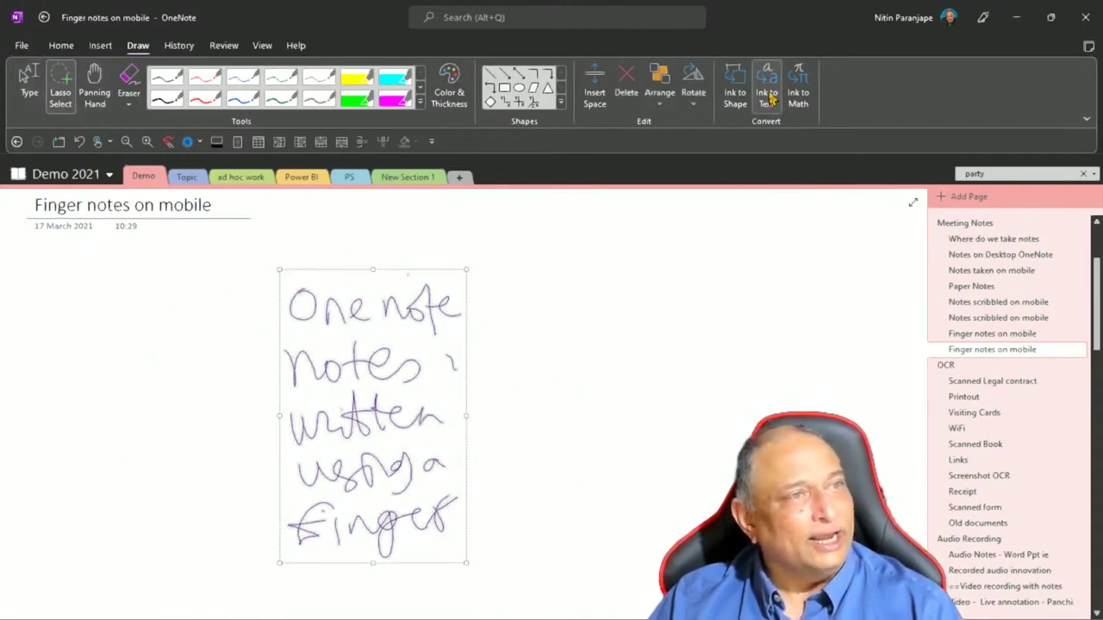
pyautogui.click(768, 96)
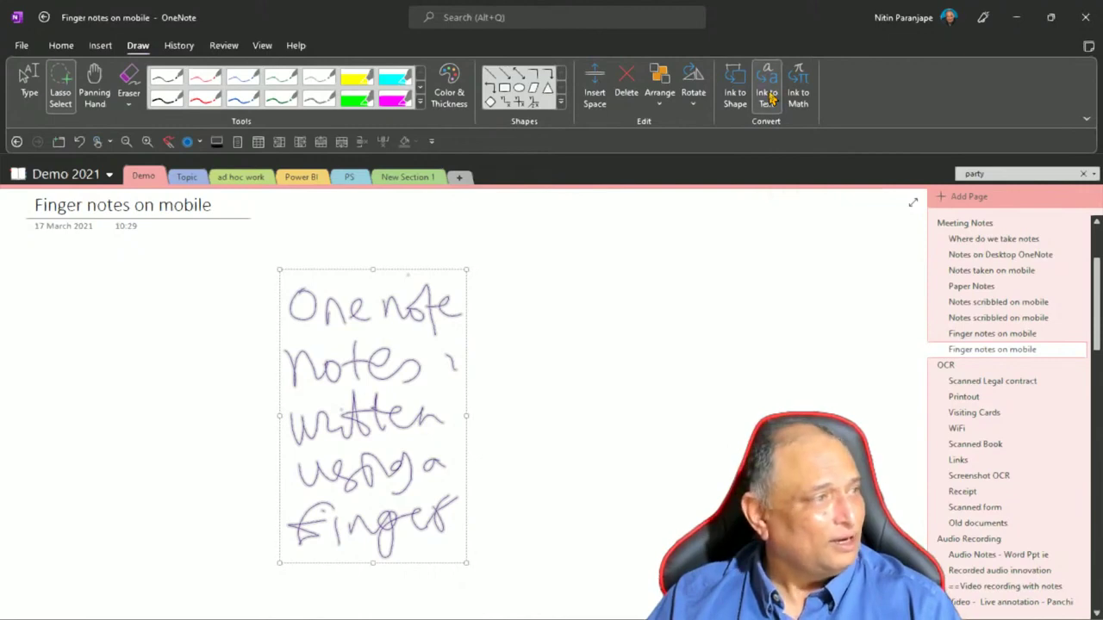
pyautogui.scroll(3, 217, 337)
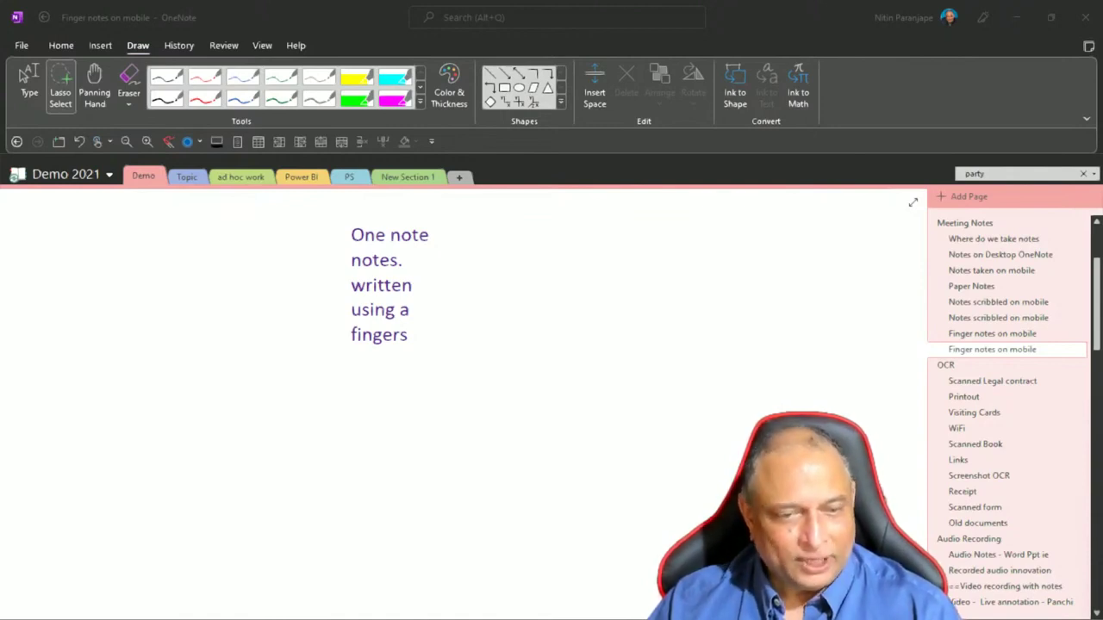
# Check the Language support page in the browser and the searchable-text language choices for the Scanned Legal contract printout in OneNote
pyautogui.hotkey('alt', 'Tab')
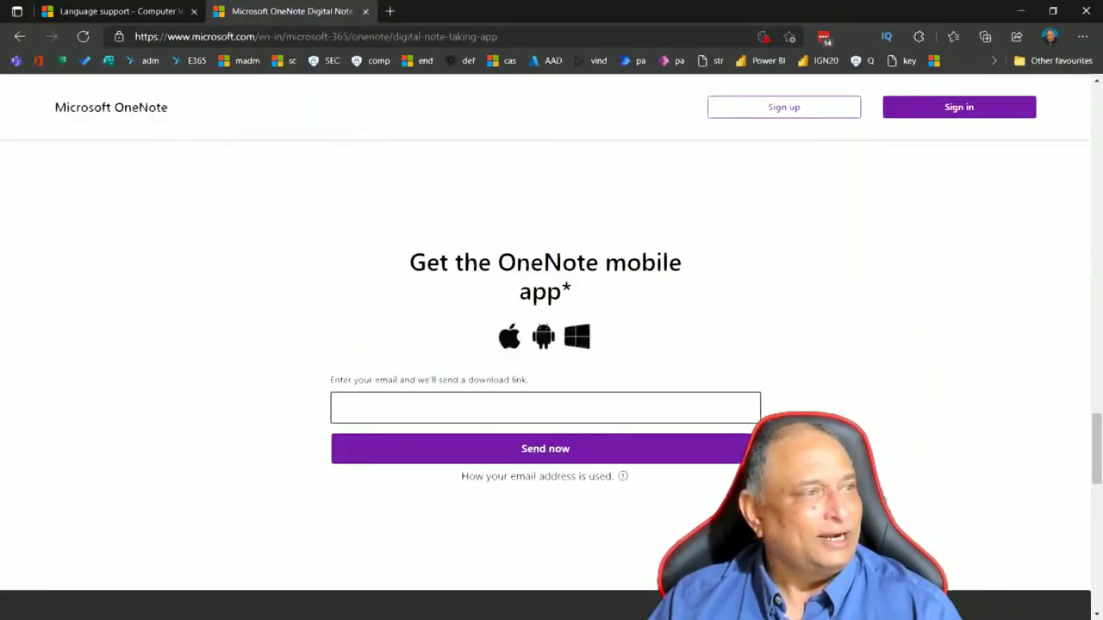
pyautogui.click(69, 12)
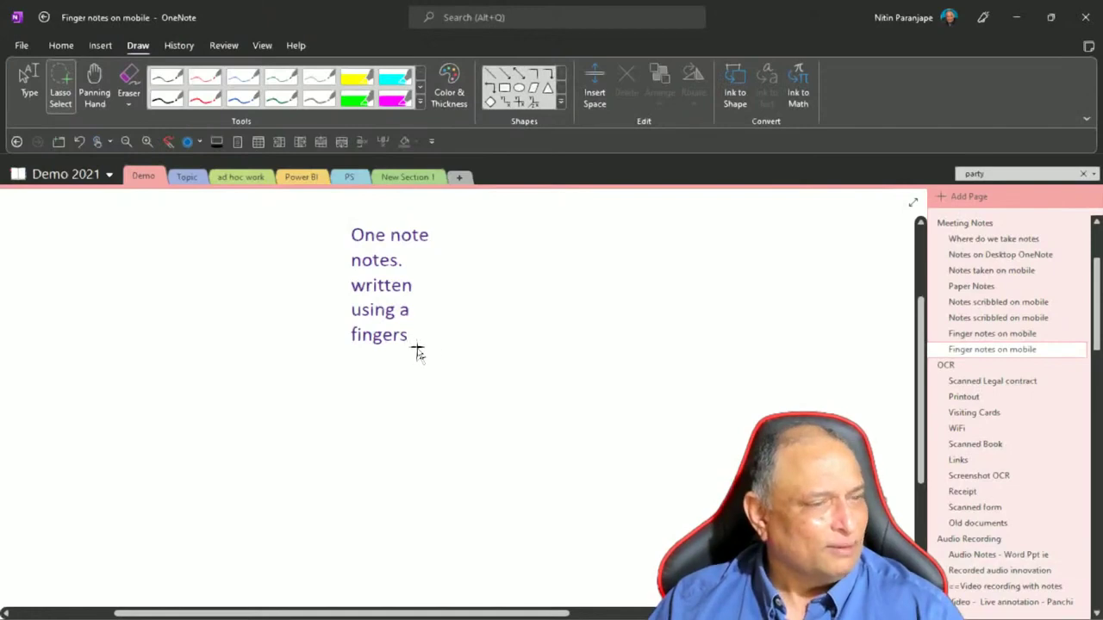
pyautogui.click(991, 382)
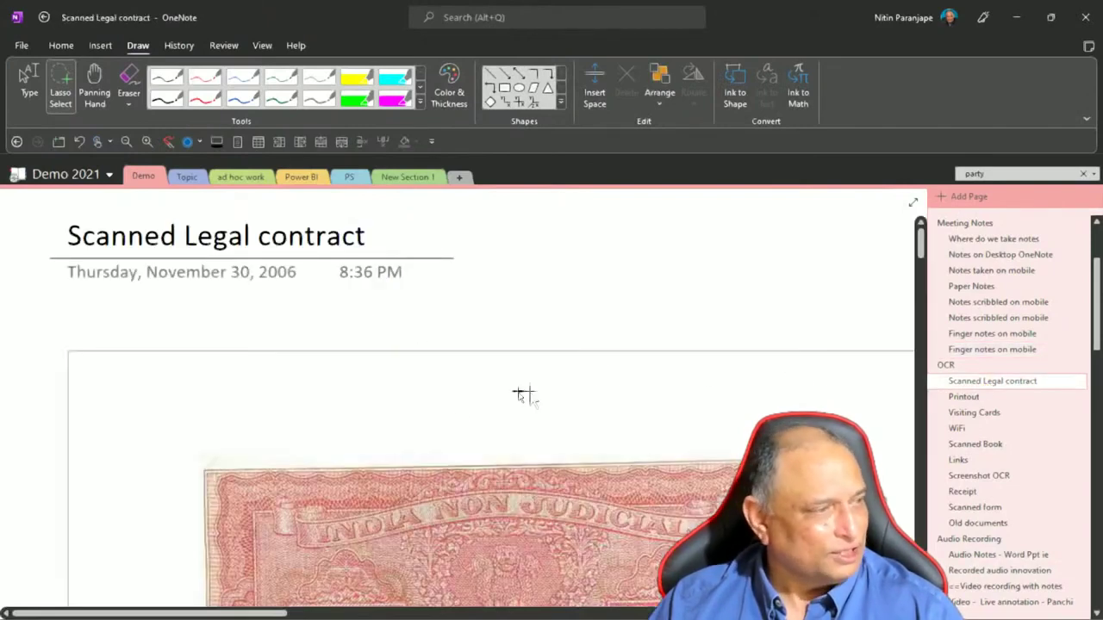
pyautogui.rightClick(442, 420)
pyautogui.moveTo(524, 418)
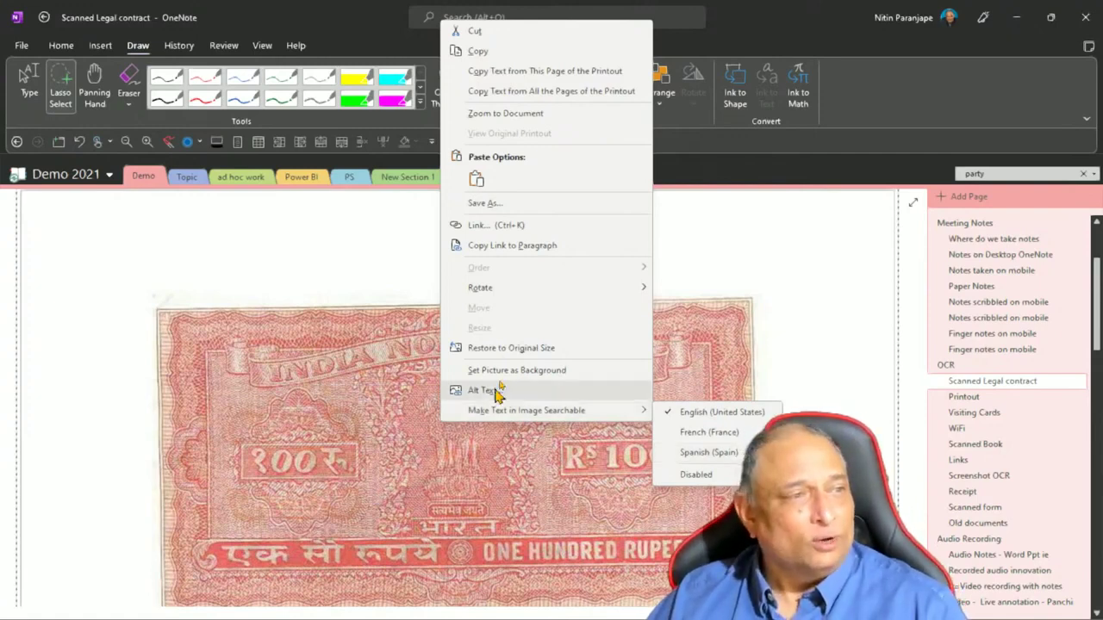
pyautogui.click(698, 268)
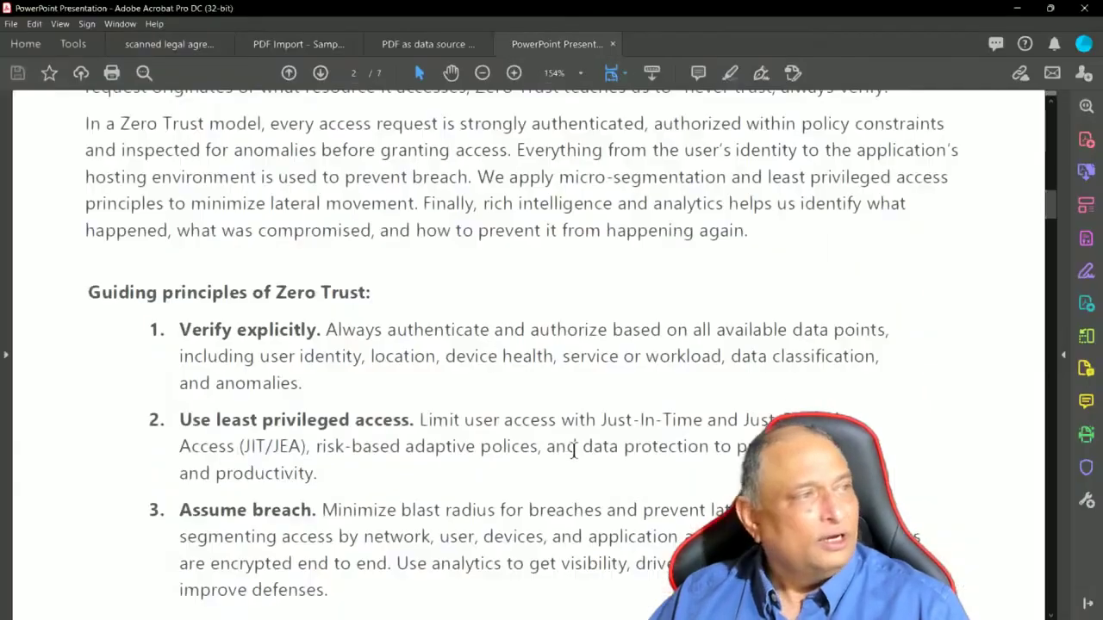
# Look through the opening pages of the Zero Trust Maturity Model PDF in Acrobat, test text selection, and check which commands its text offers
pyautogui.scroll(5, 569, 436)
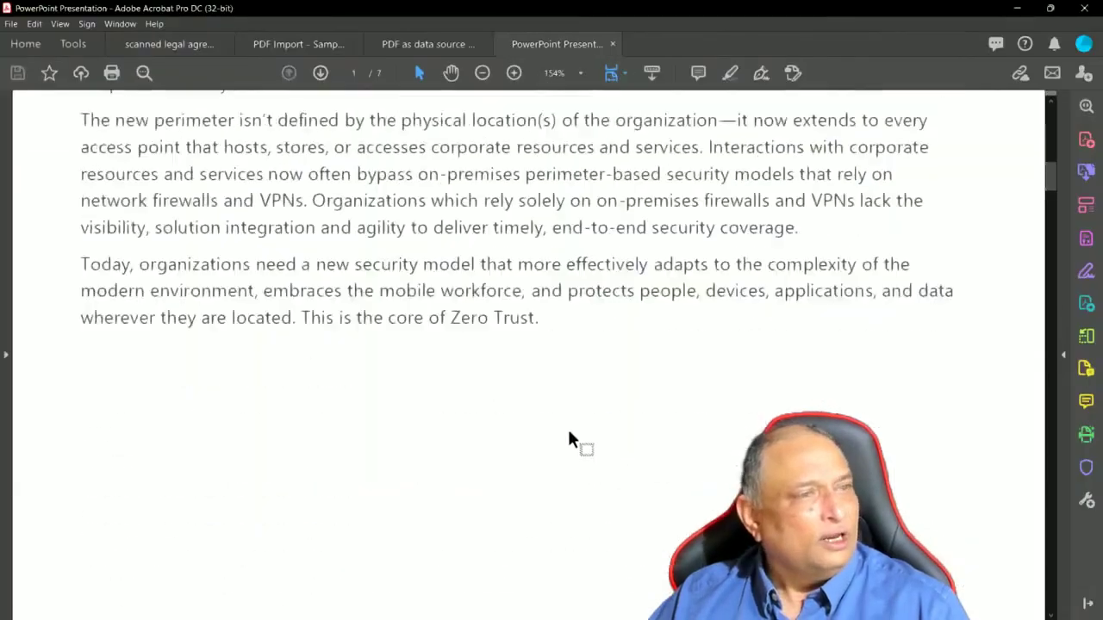
pyautogui.scroll(10, 566, 435)
pyautogui.scroll(-4, 364, 362)
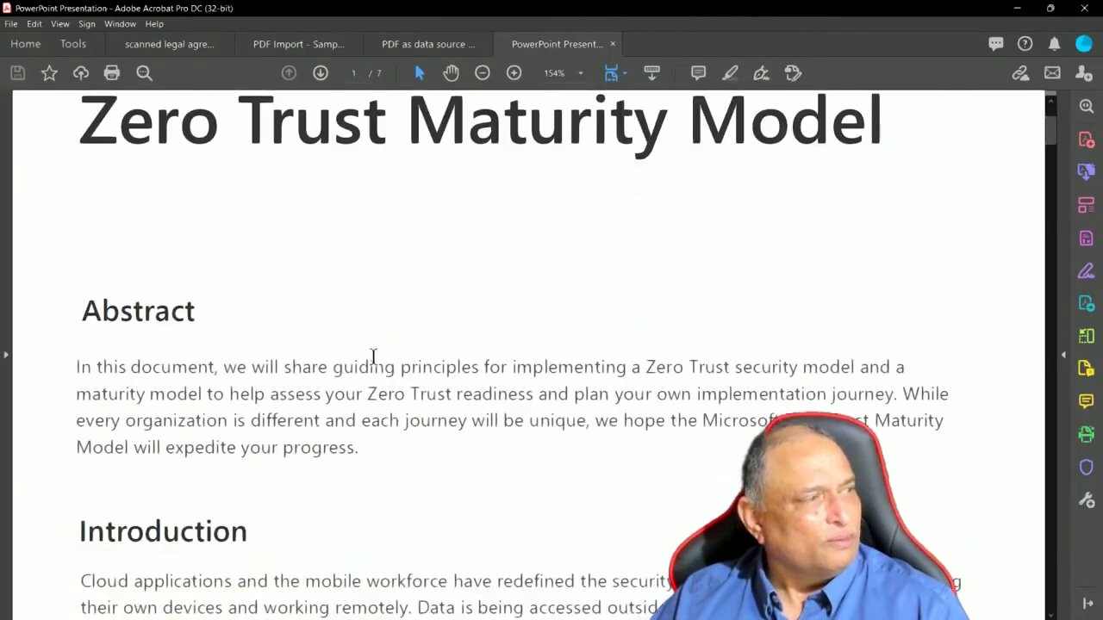
pyautogui.scroll(-3, 374, 356)
pyautogui.moveTo(302, 266); pyautogui.dragTo(375, 410)
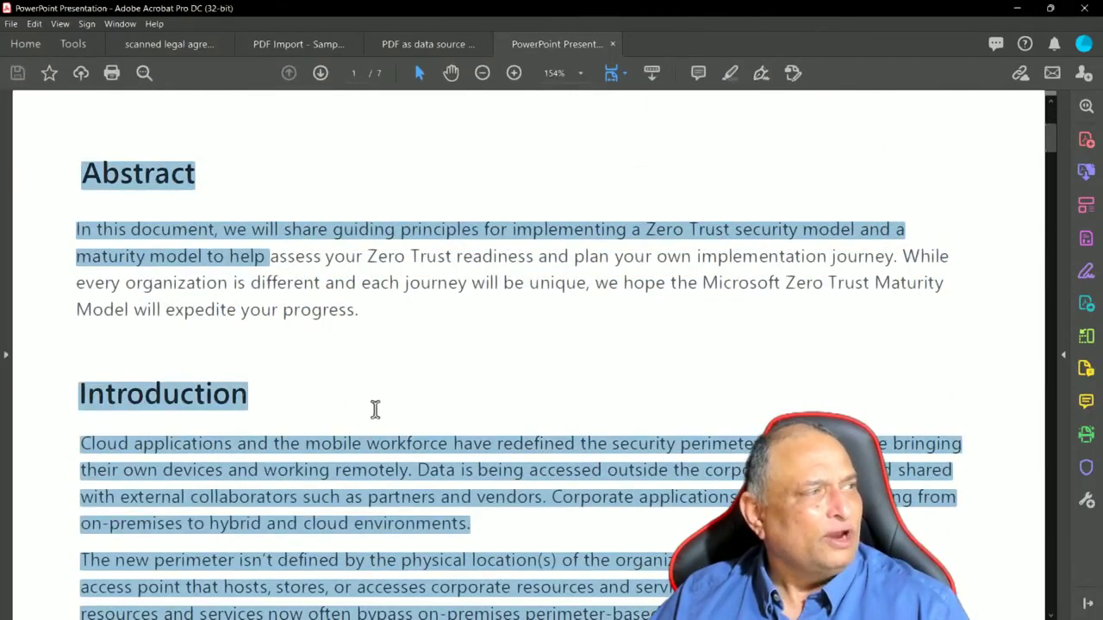
pyautogui.click(332, 258)
pyautogui.rightClick(352, 261)
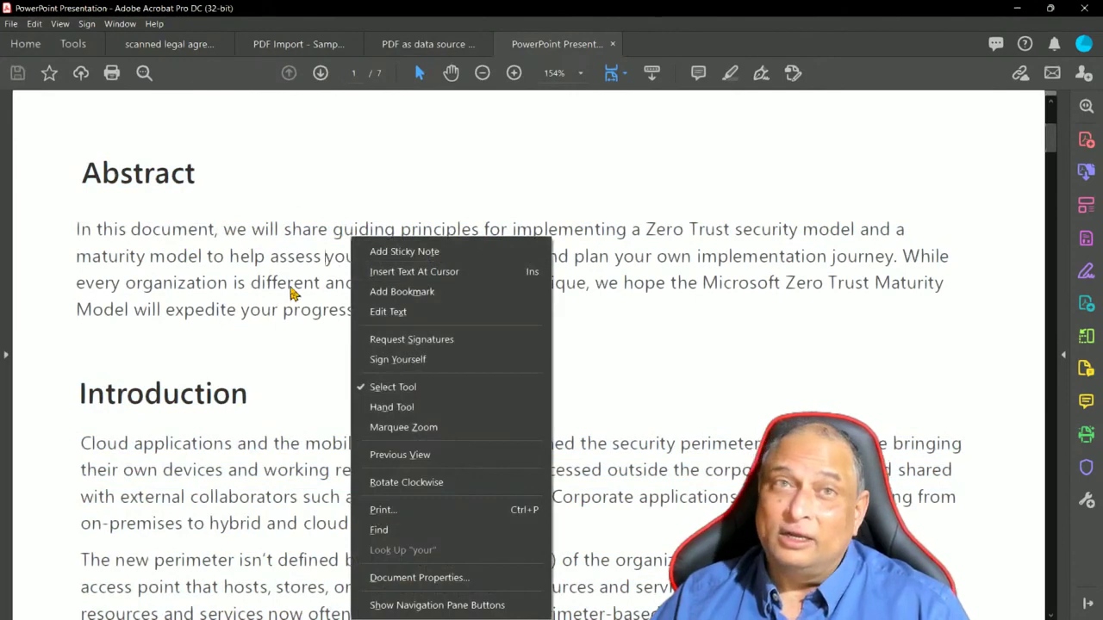
pyautogui.click(291, 289)
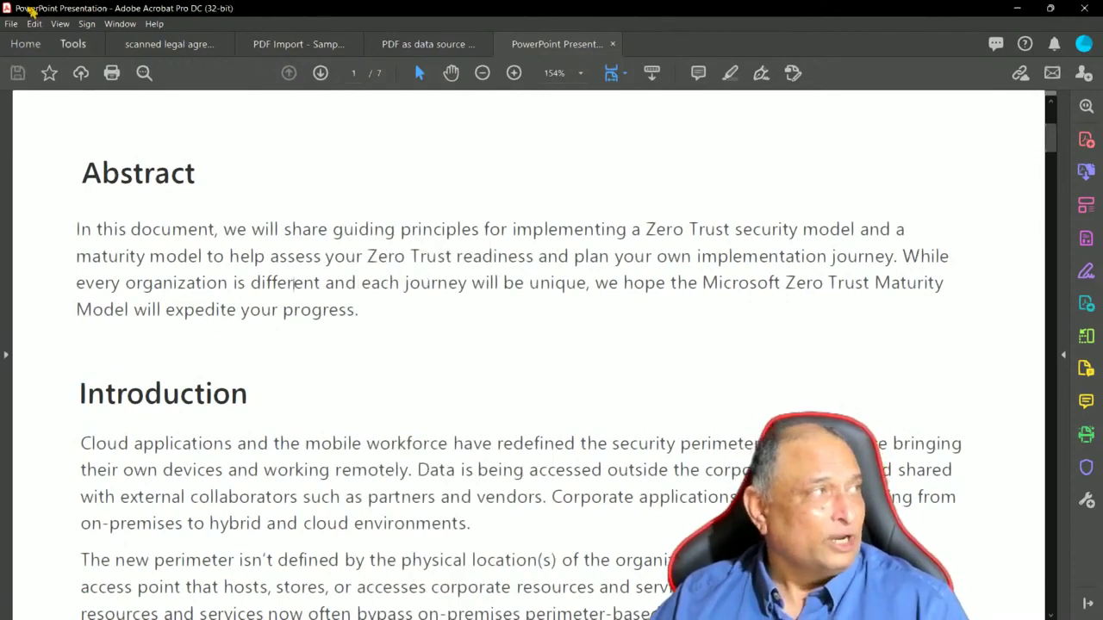
# Print all pages of the PDF to OneNote (Desktop), placing the printout in the Demo section of the Demo 2021 notebook
pyautogui.click(11, 24)
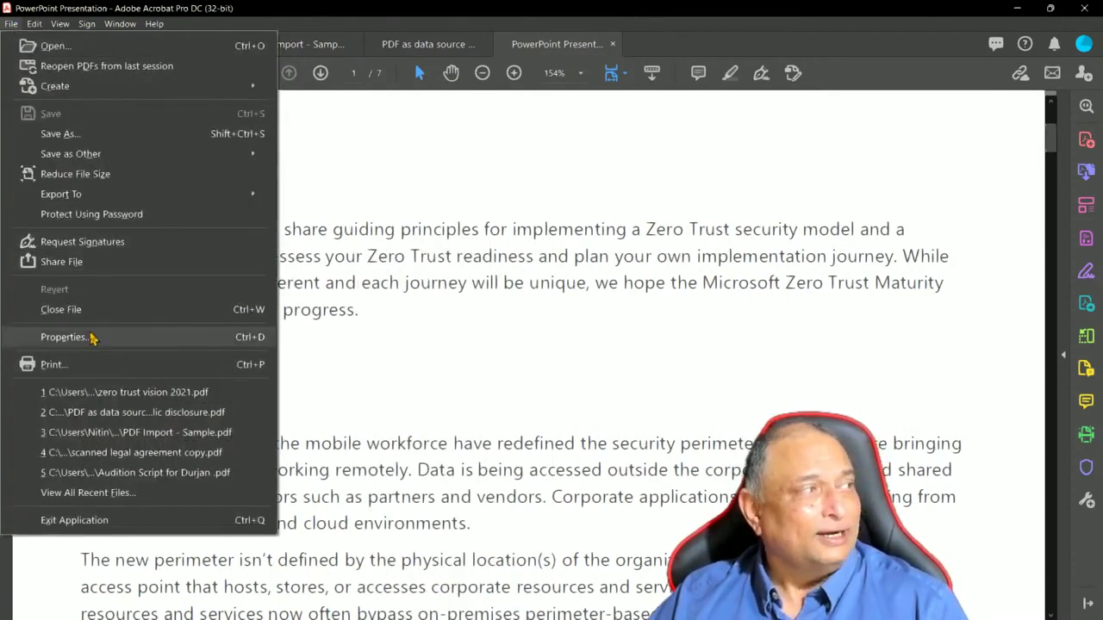
pyautogui.click(86, 368)
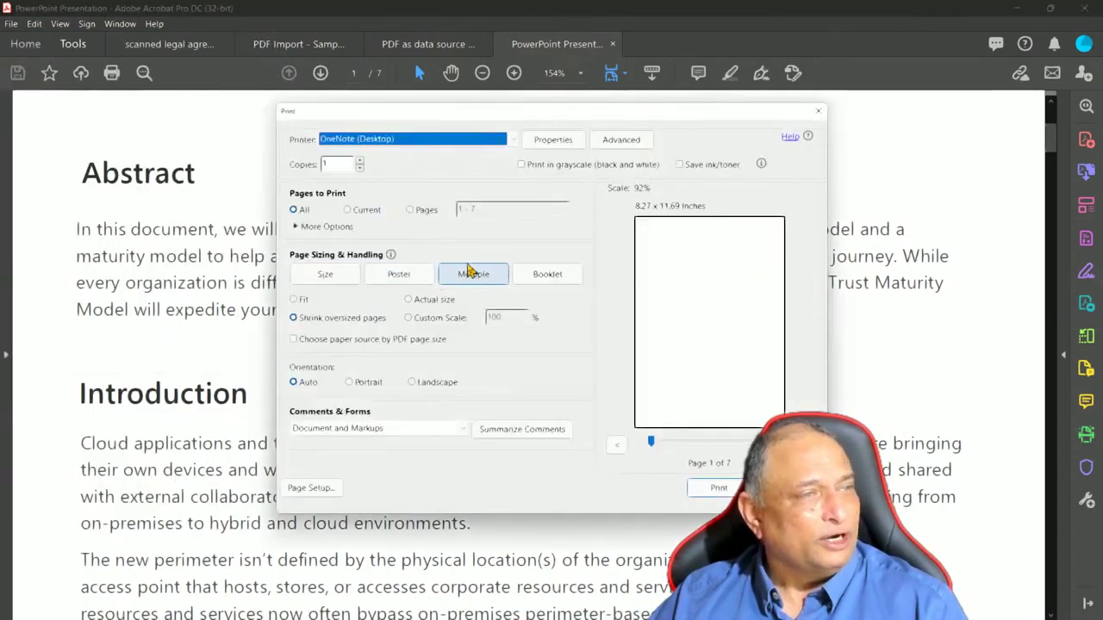
pyautogui.click(404, 142)
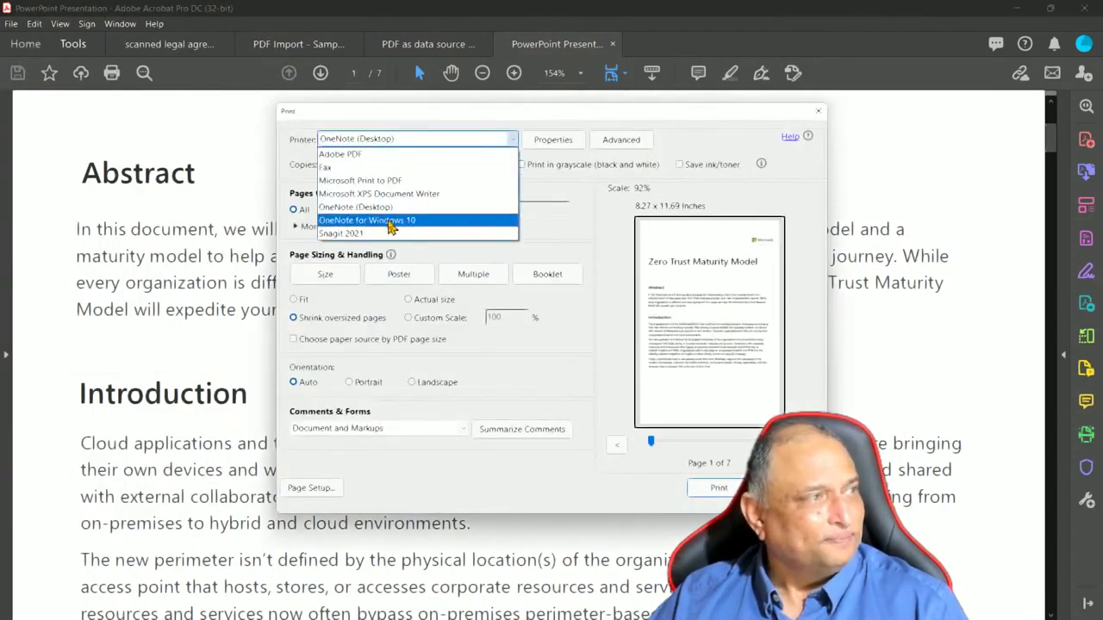
pyautogui.click(388, 208)
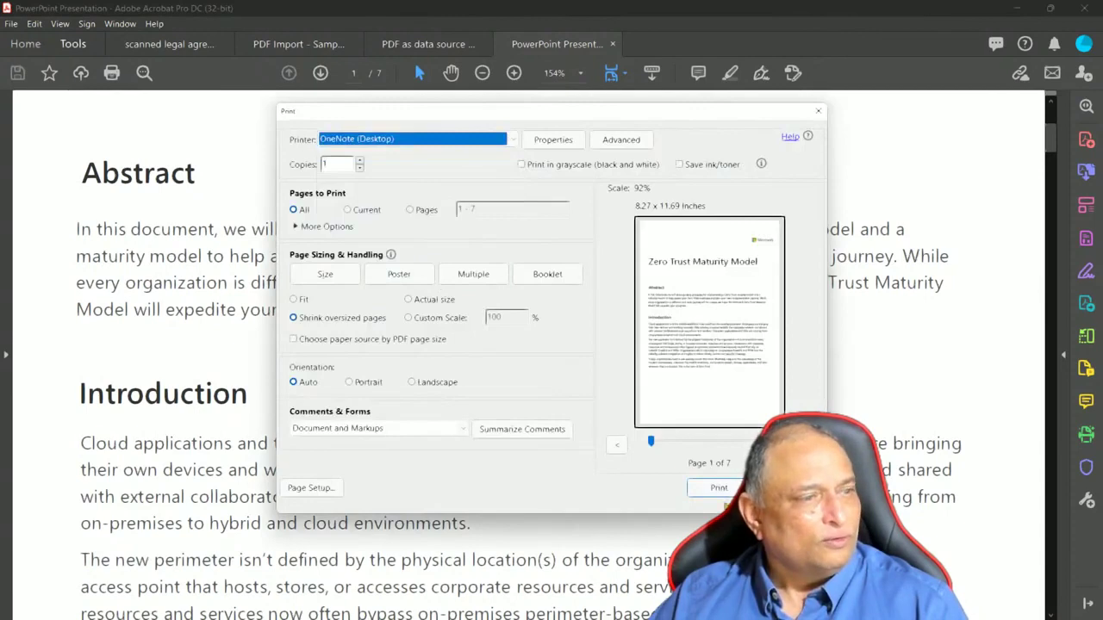
pyautogui.click(718, 489)
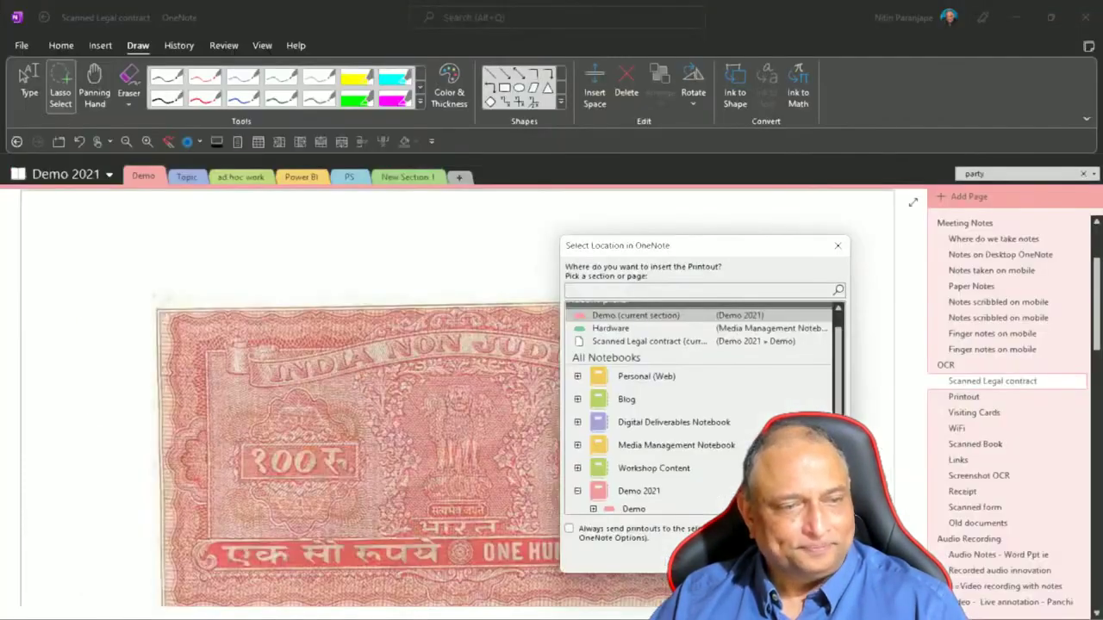
pyautogui.click(632, 510)
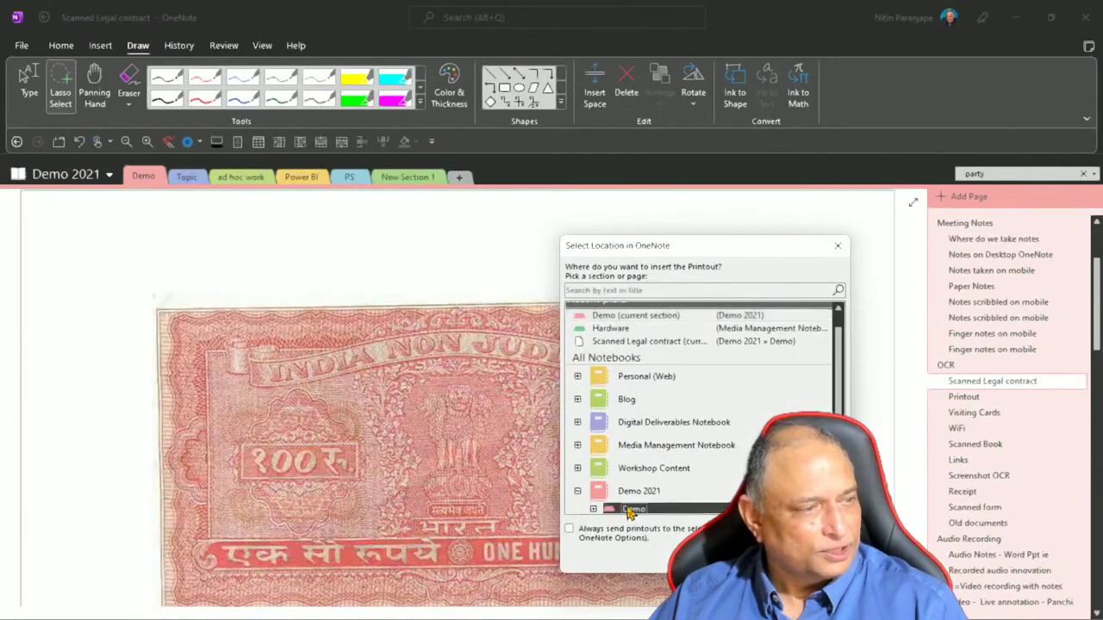
pyautogui.press('Return')
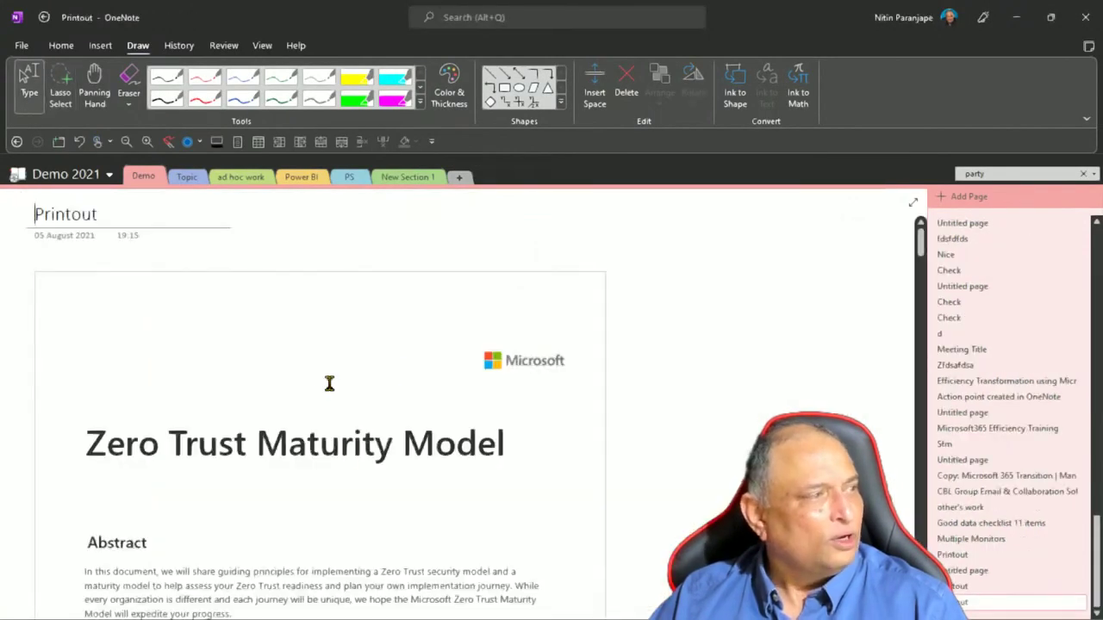
# Copy the text from all pages of the new Zero Trust printout and paste it into a new blank Word document
pyautogui.scroll(-3, 416, 370)
pyautogui.scroll(-7, 415, 370)
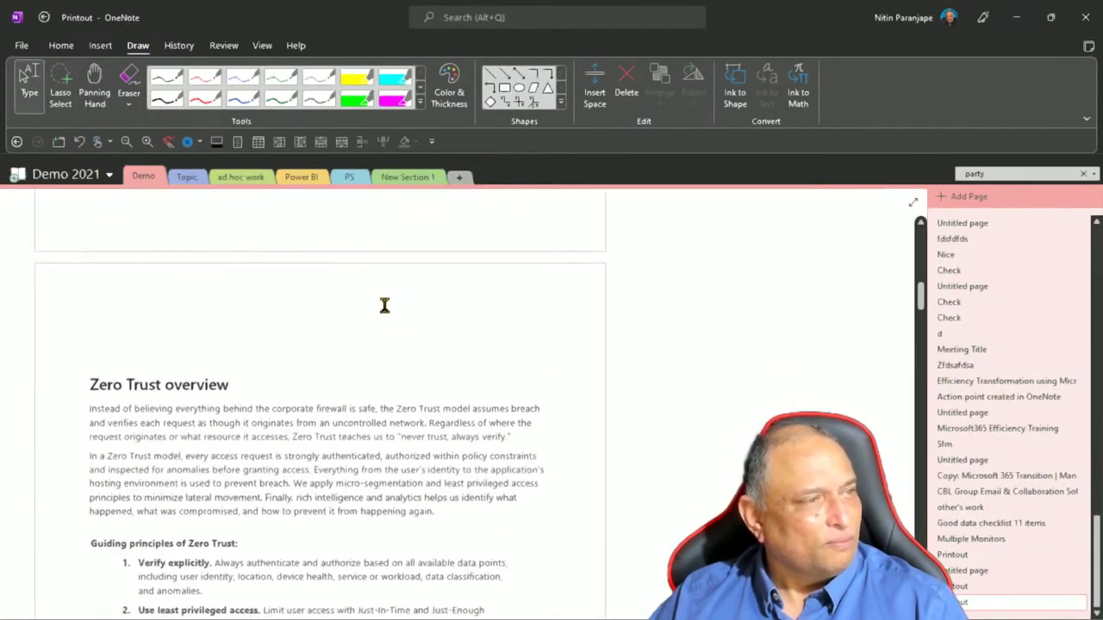
pyautogui.click(503, 309)
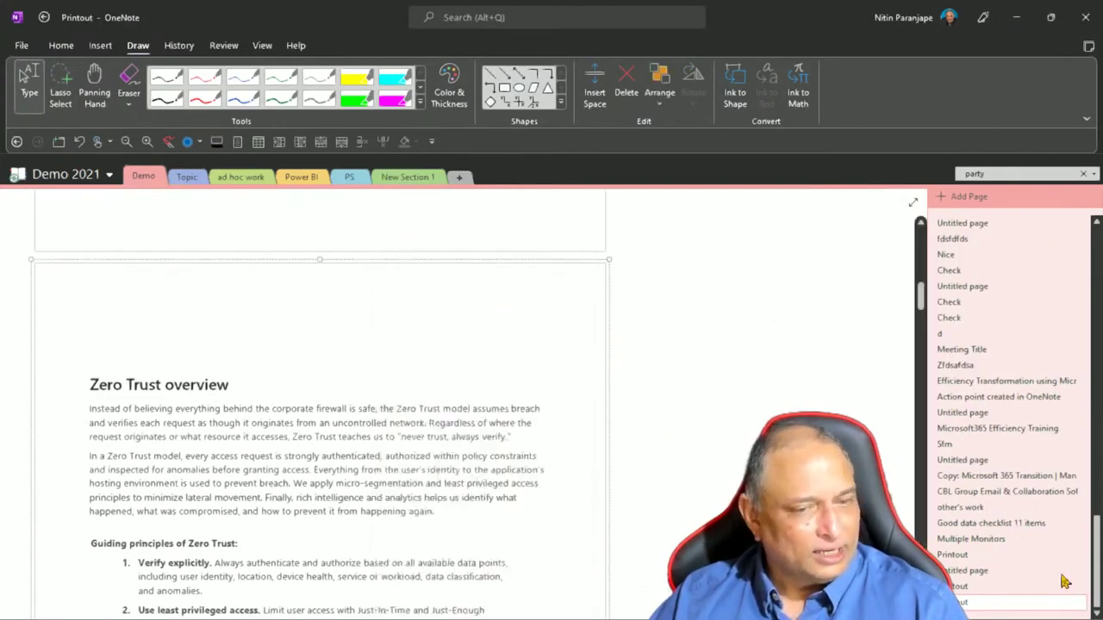
pyautogui.hotkey('alt', 'Tab')
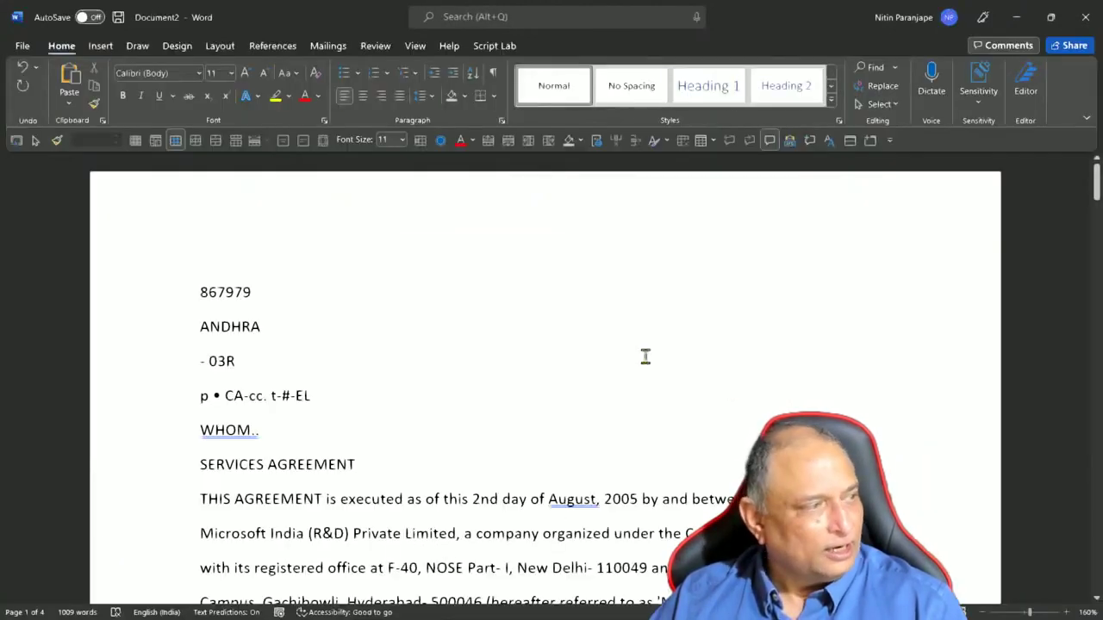
pyautogui.hotkey('ctrl', 'n')
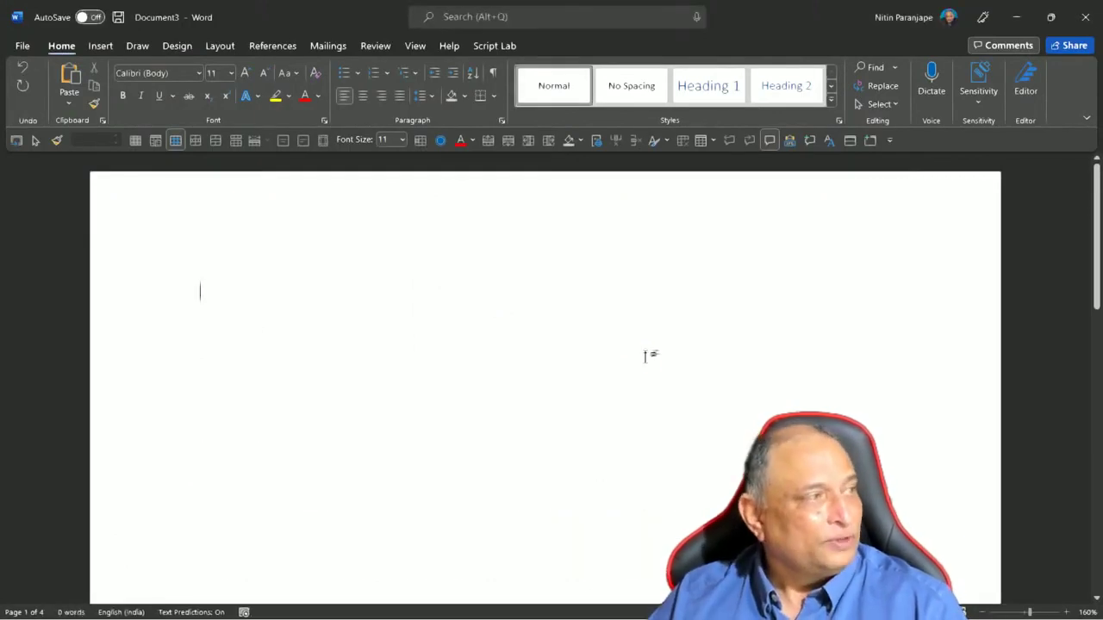
pyautogui.hotkey('ctrl', 'v')
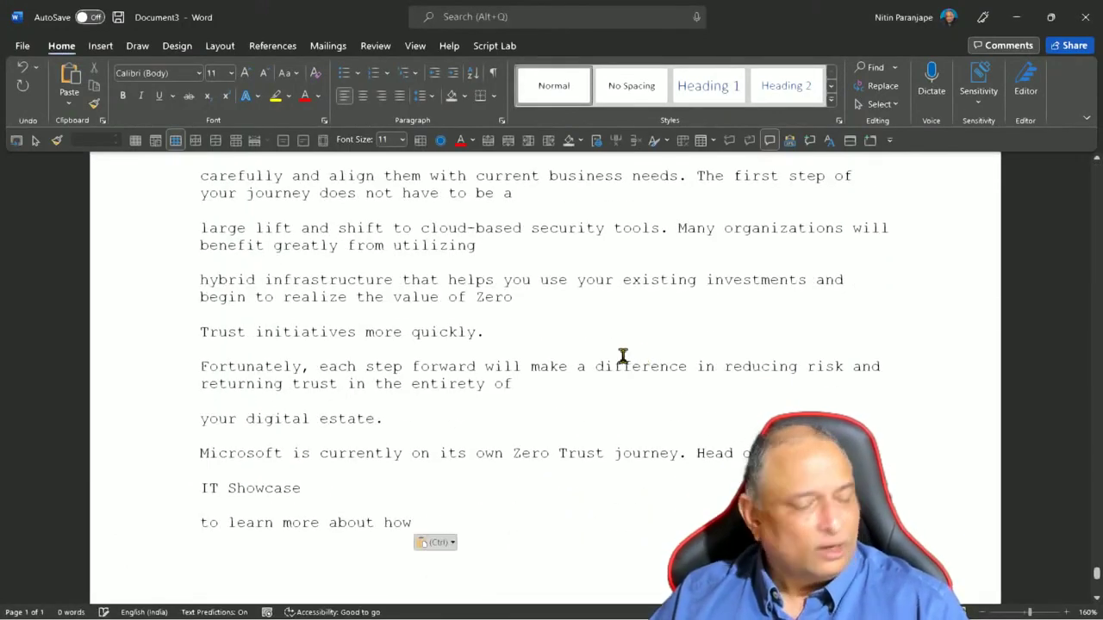
# Return to the start of the pasted text, show the formatting marks, and examine the line breaks and empty paragraphs
pyautogui.hotkey('ctrl', 'Home')
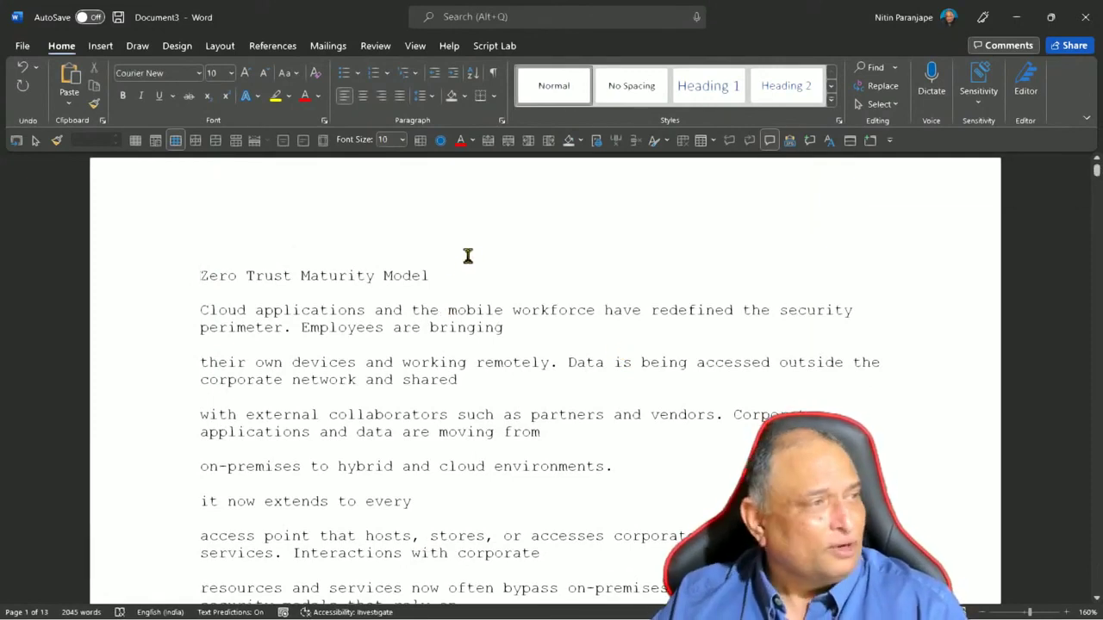
pyautogui.click(512, 327)
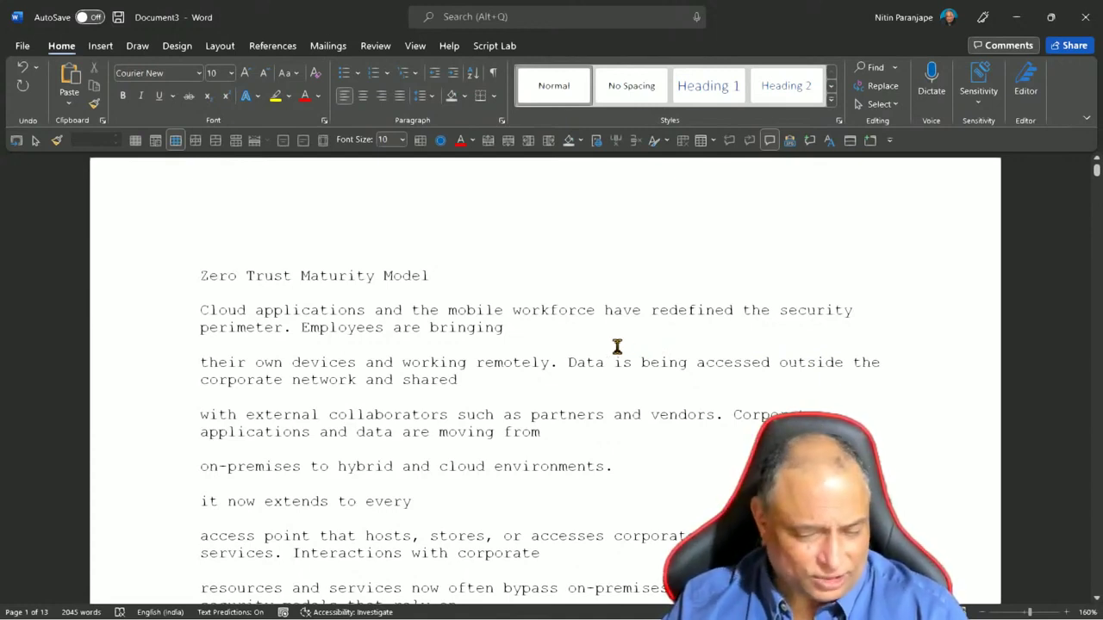
pyautogui.hotkey('ctrl', 'shift', '8')
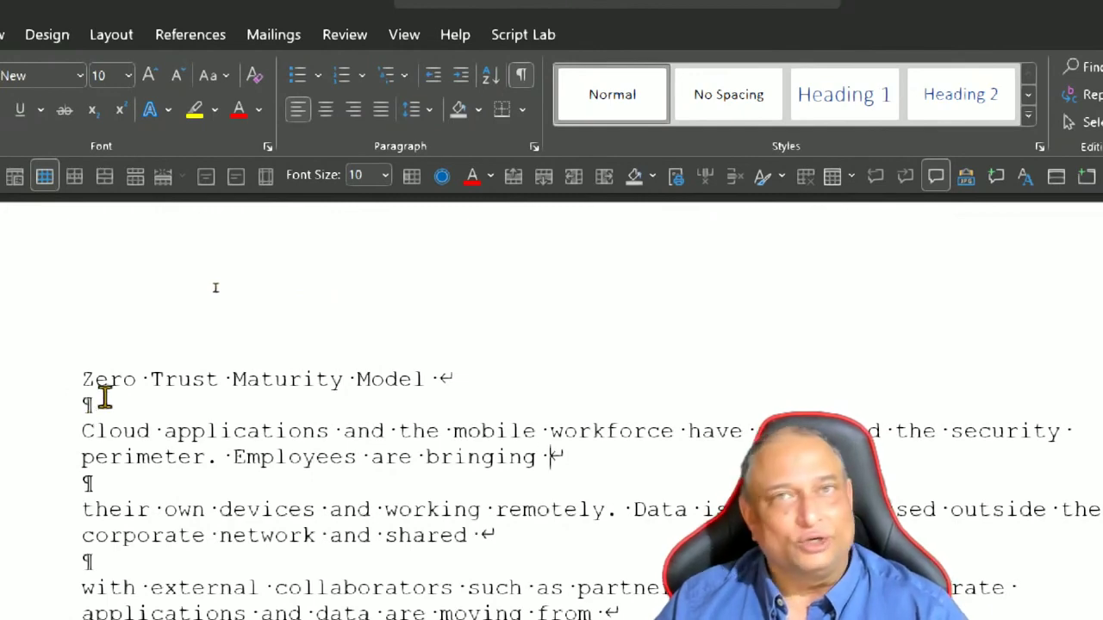
pyautogui.scroll(-2, 460, 387)
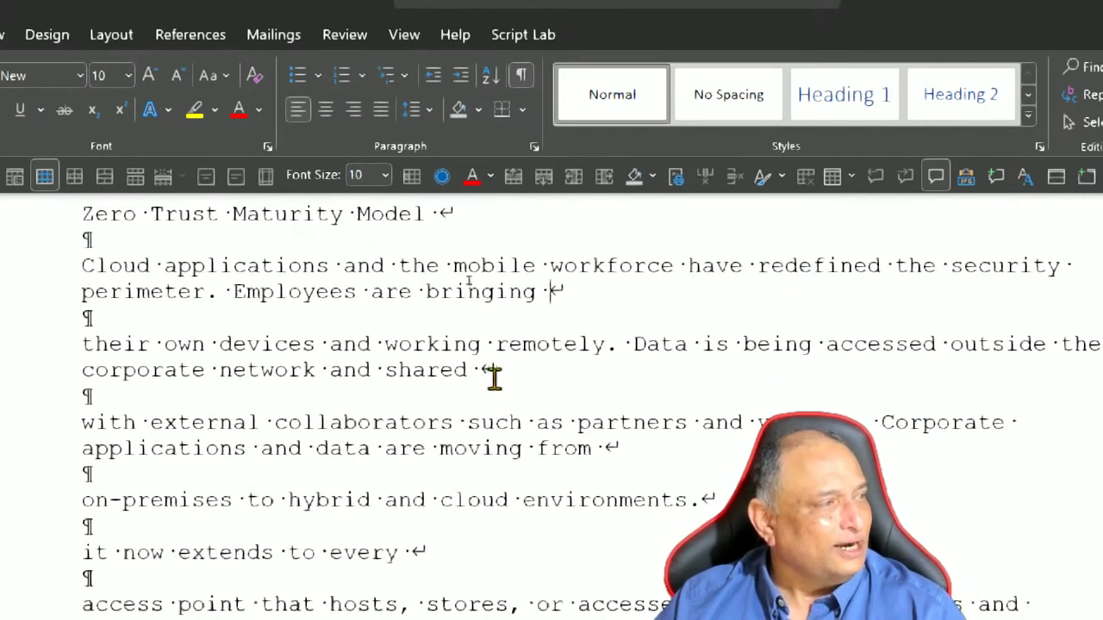
pyautogui.scroll(-3, 542, 408)
pyautogui.scroll(1, 551, 411)
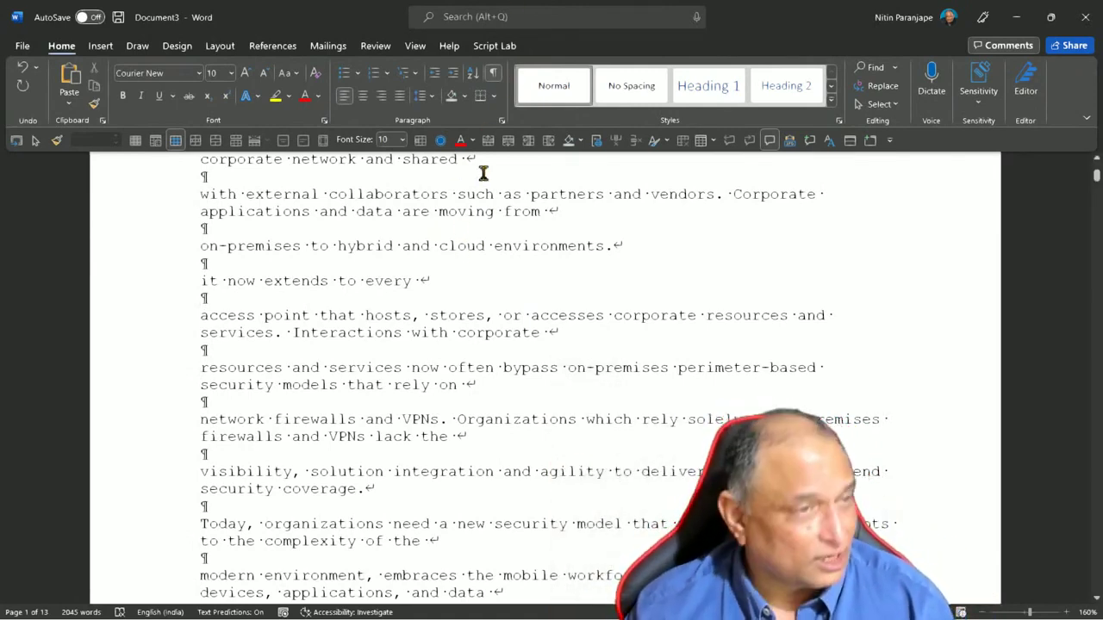
# Open Find and Replace with the extended search options and insert the special Paragraph Character (^v) as the search text
pyautogui.hotkey('ctrl', 'h')
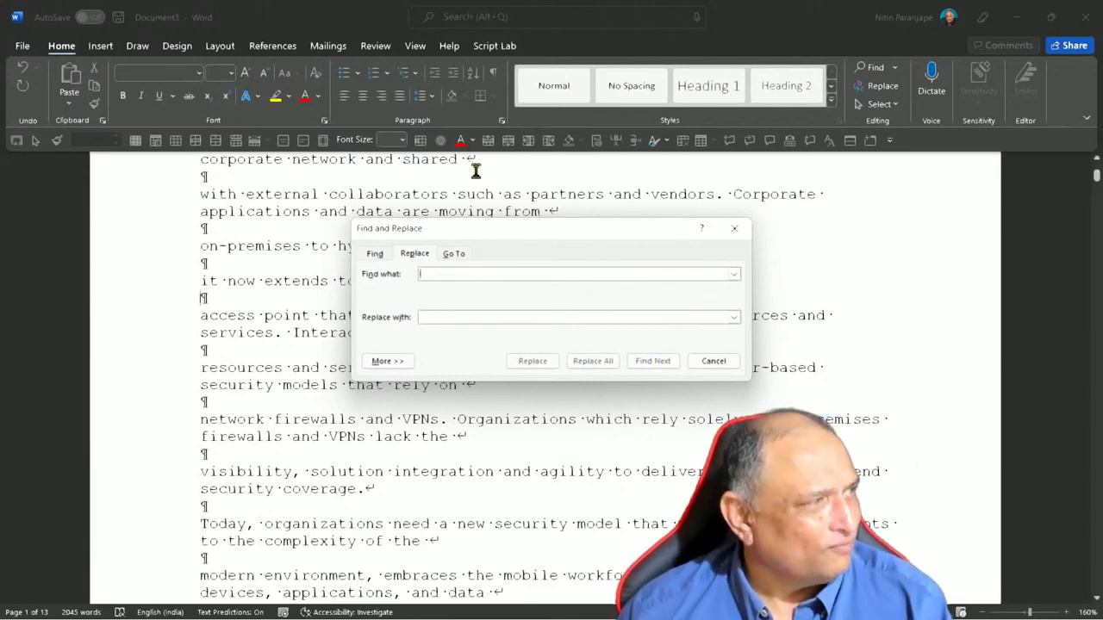
pyautogui.click(400, 364)
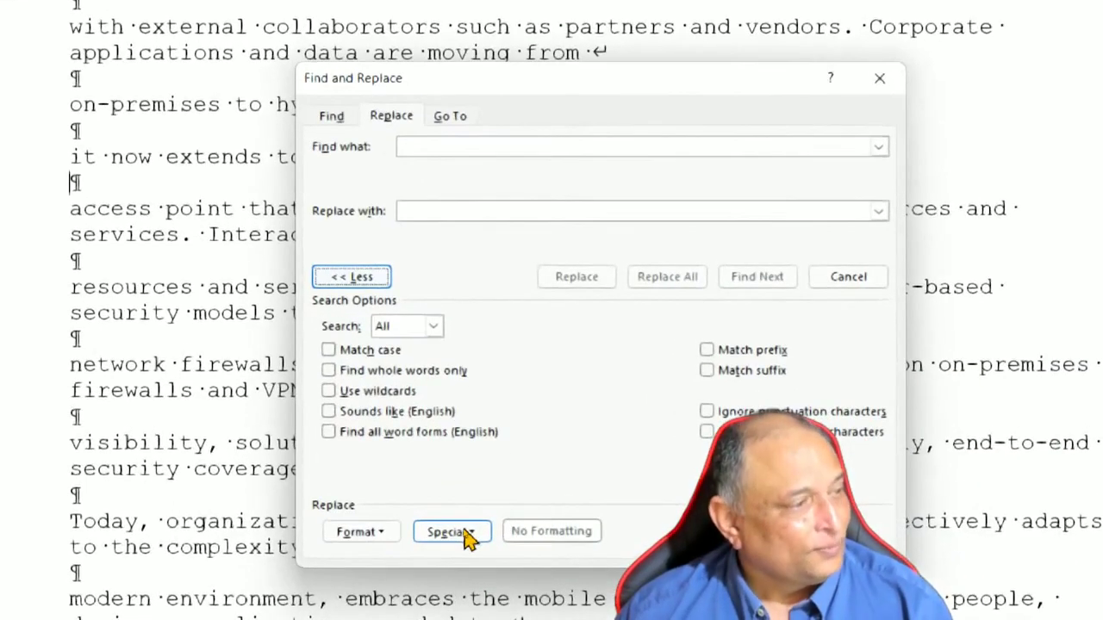
pyautogui.click(464, 535)
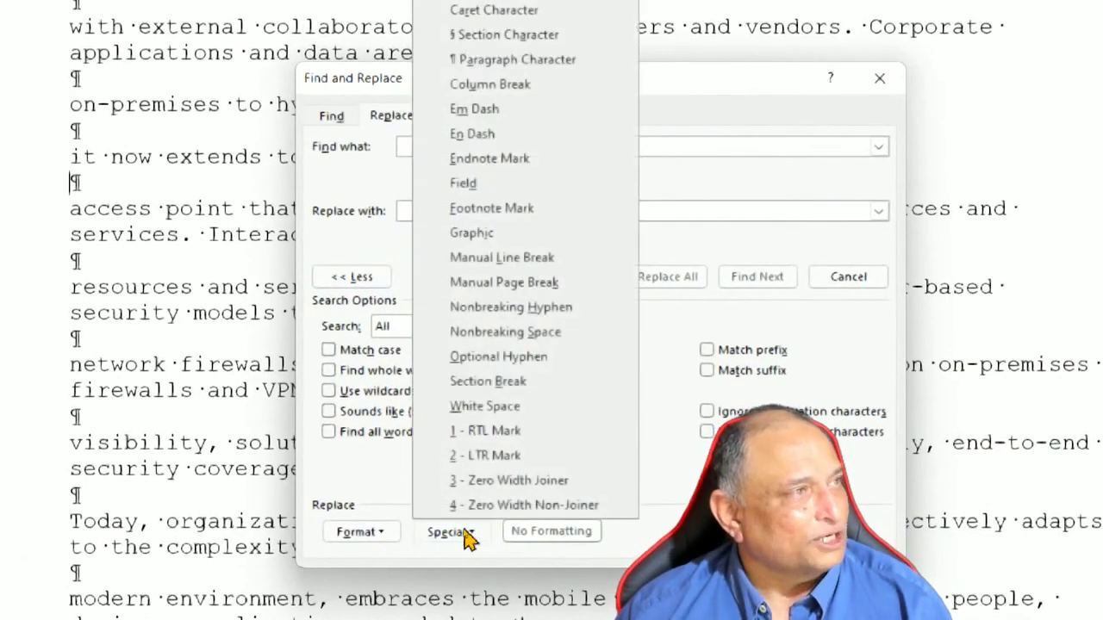
pyautogui.click(471, 69)
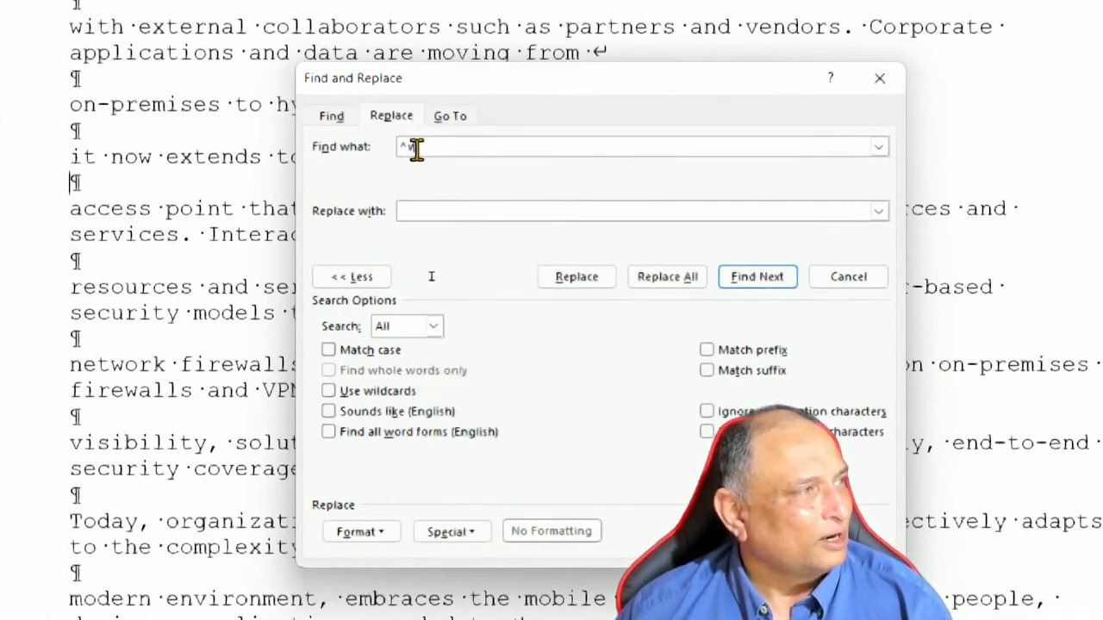
pyautogui.click(440, 535)
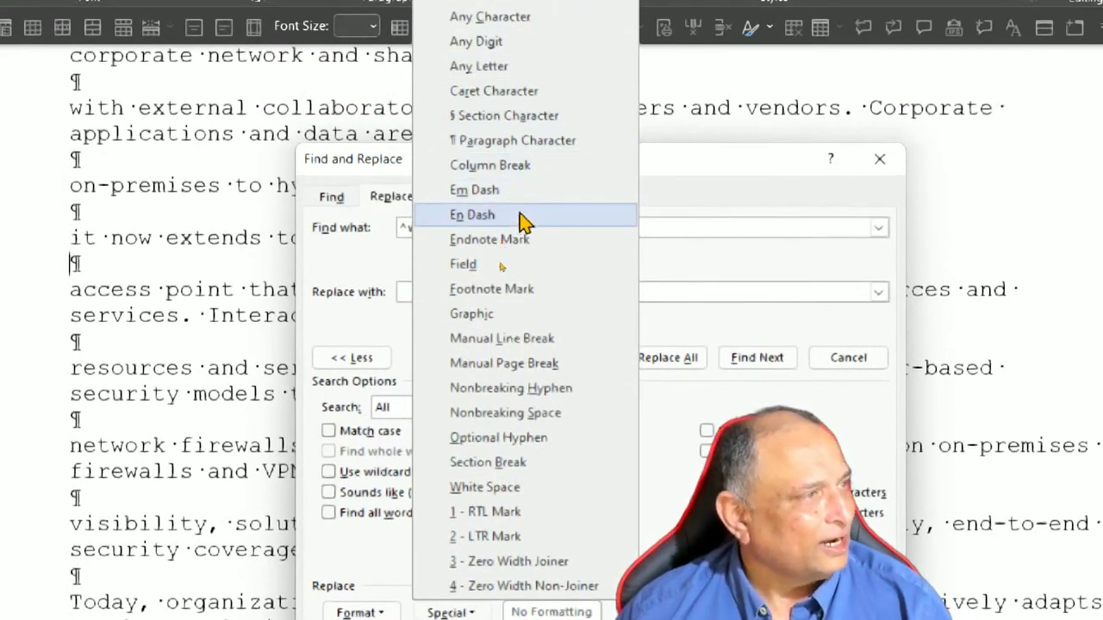
pyautogui.click(507, 143)
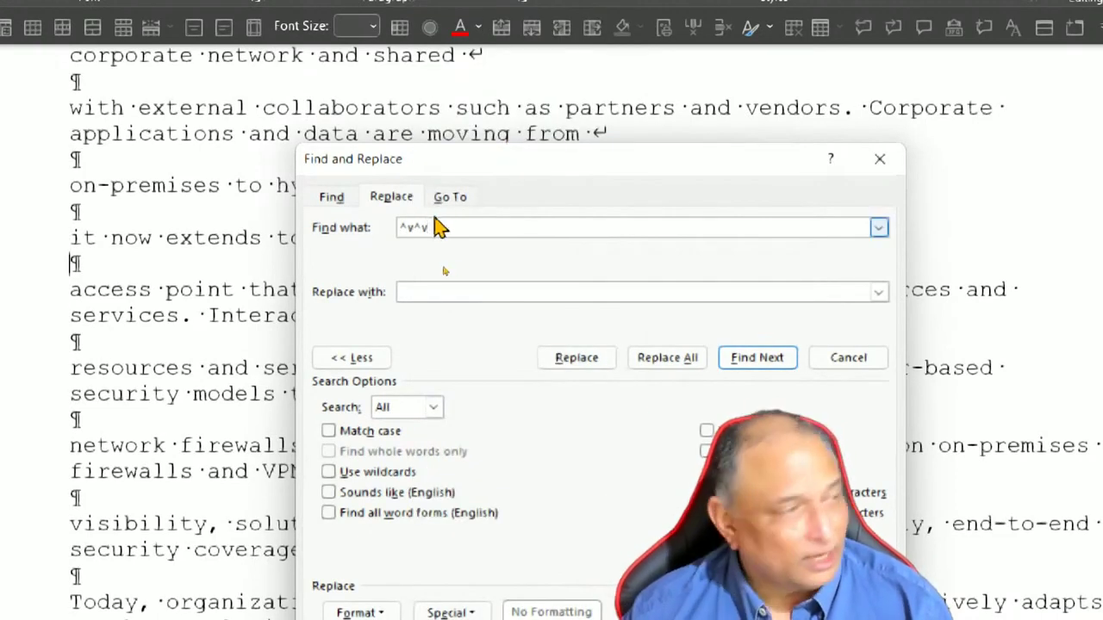
pyautogui.press('BackSpace')
pyautogui.press('BackSpace')
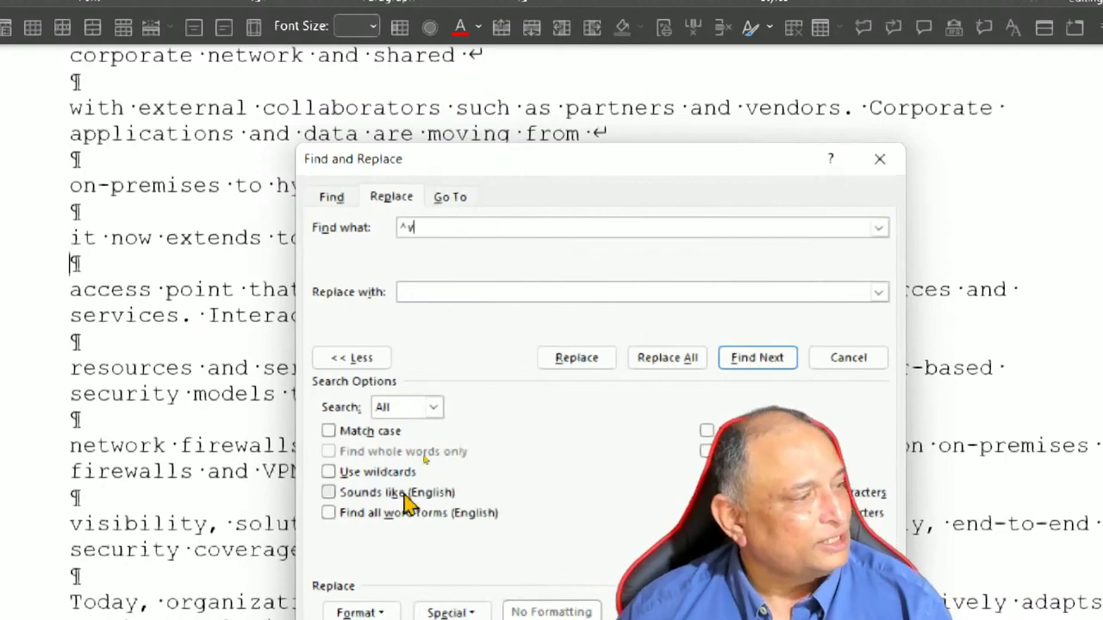
# Add the special Manual Line Break code to the search text and move it to the front, giving ^l^v
pyautogui.click(448, 613)
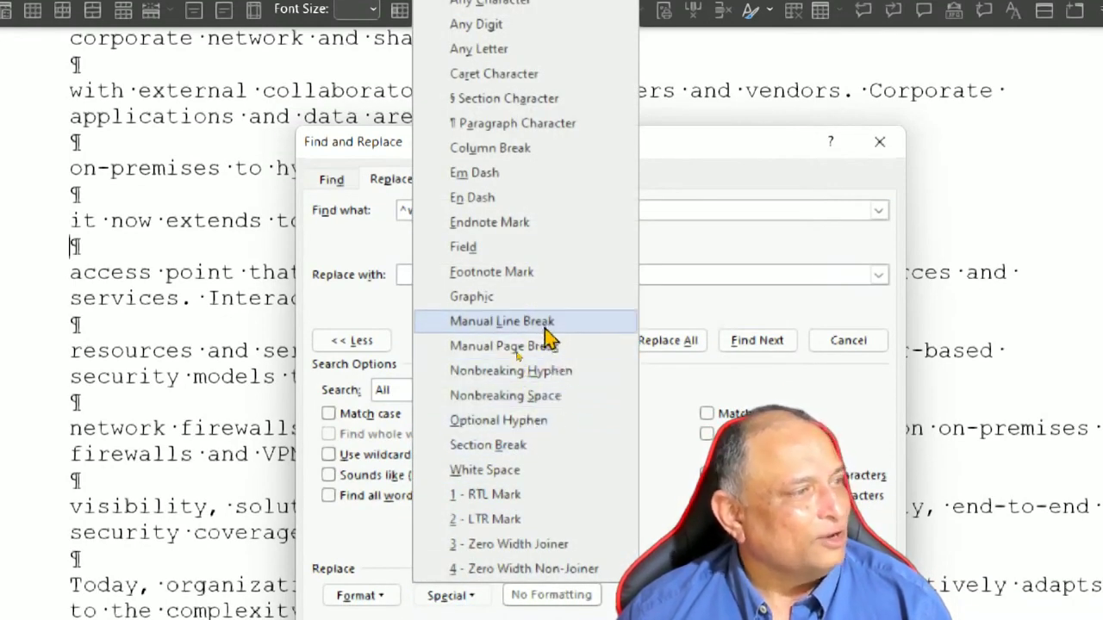
pyautogui.click(517, 322)
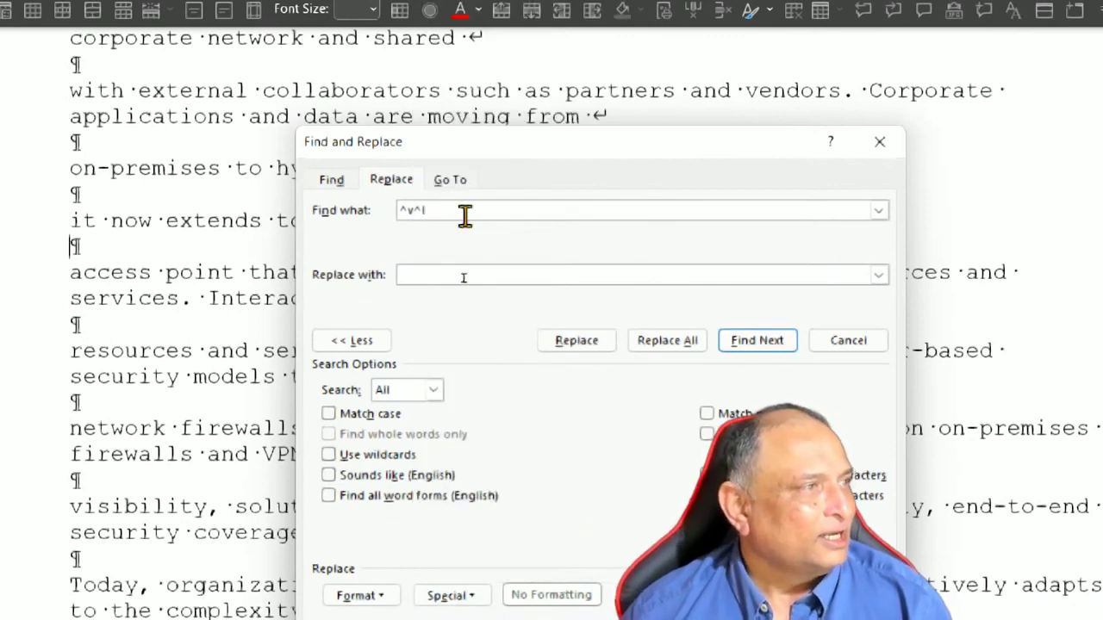
pyautogui.hotkey('shift', 'Left')
pyautogui.hotkey('shift', 'Left')
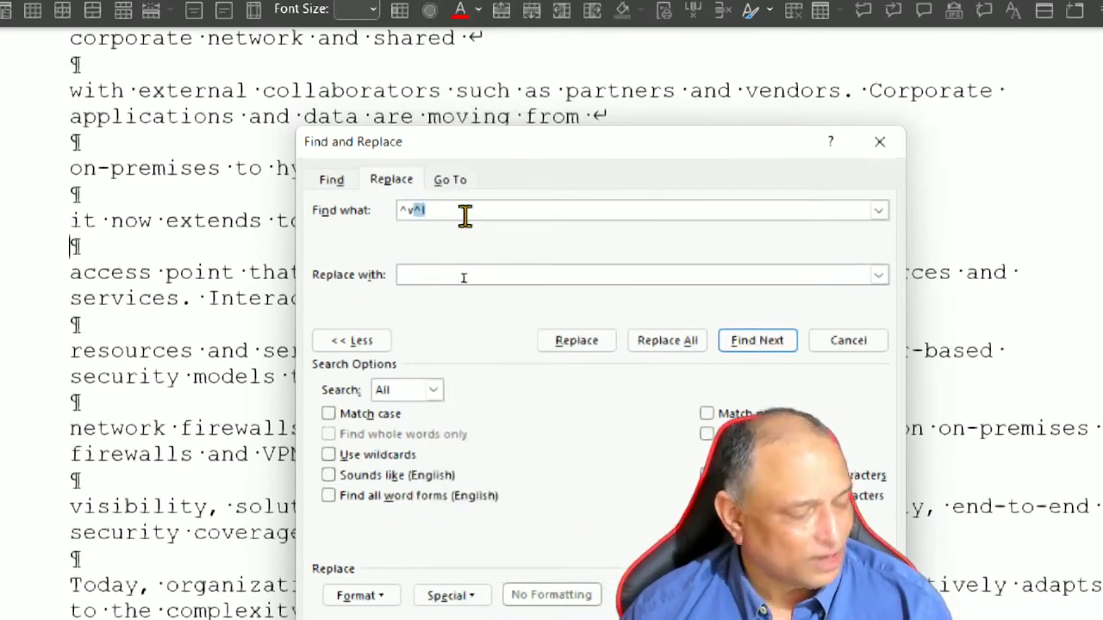
pyautogui.hotkey('ctrl', 'x')
pyautogui.press('Home')
pyautogui.hotkey('ctrl', 'v')
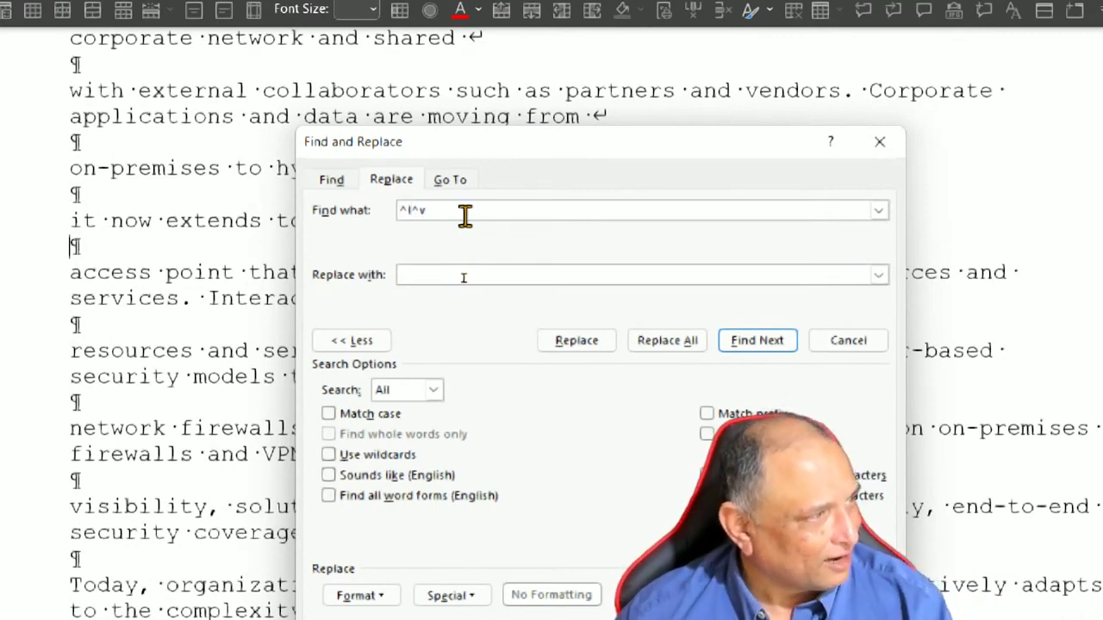
# Try to replace all ^l^v matches in the document with nothing
pyautogui.click(423, 276)
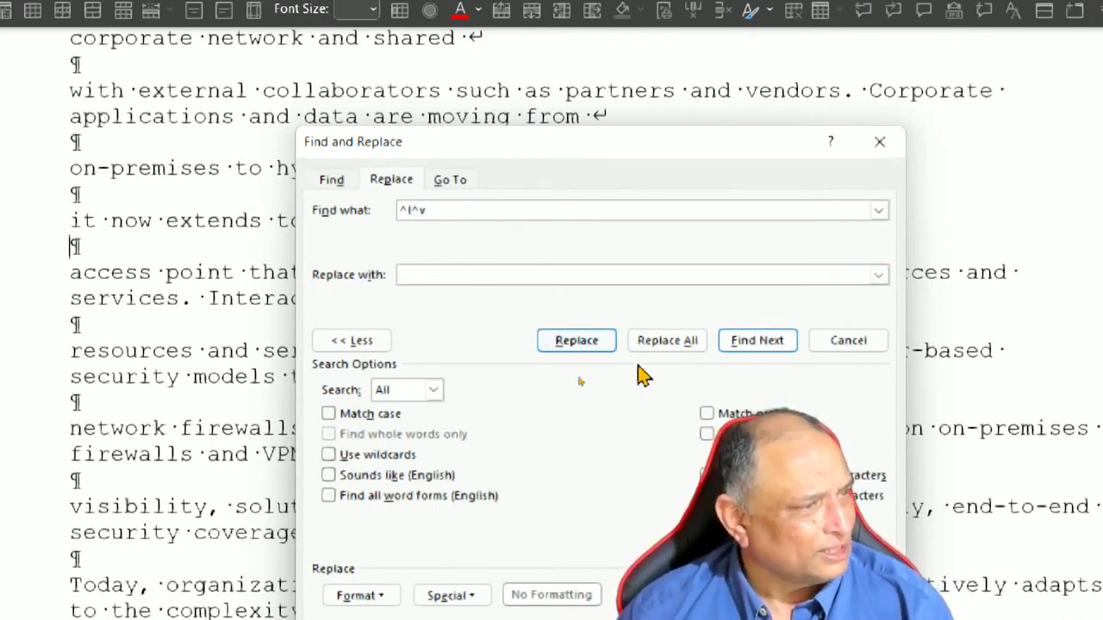
pyautogui.click(670, 343)
pyautogui.click(601, 336)
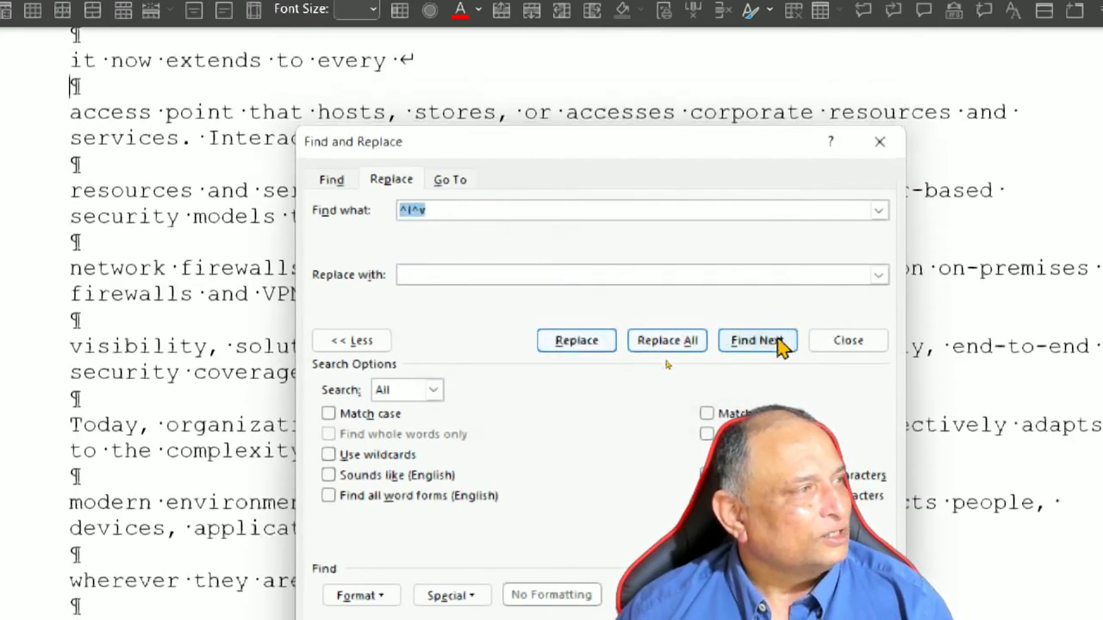
# Correct the search text to ^l^p, replace all matches with nothing, and close Find and Replace
pyautogui.click(431, 210)
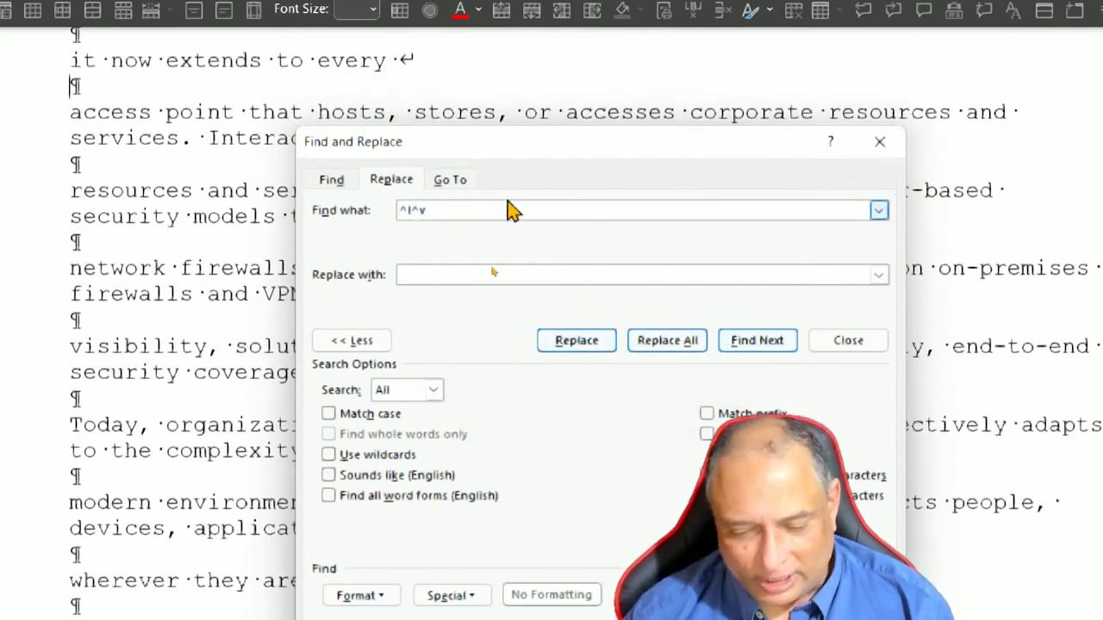
pyautogui.press('BackSpace')
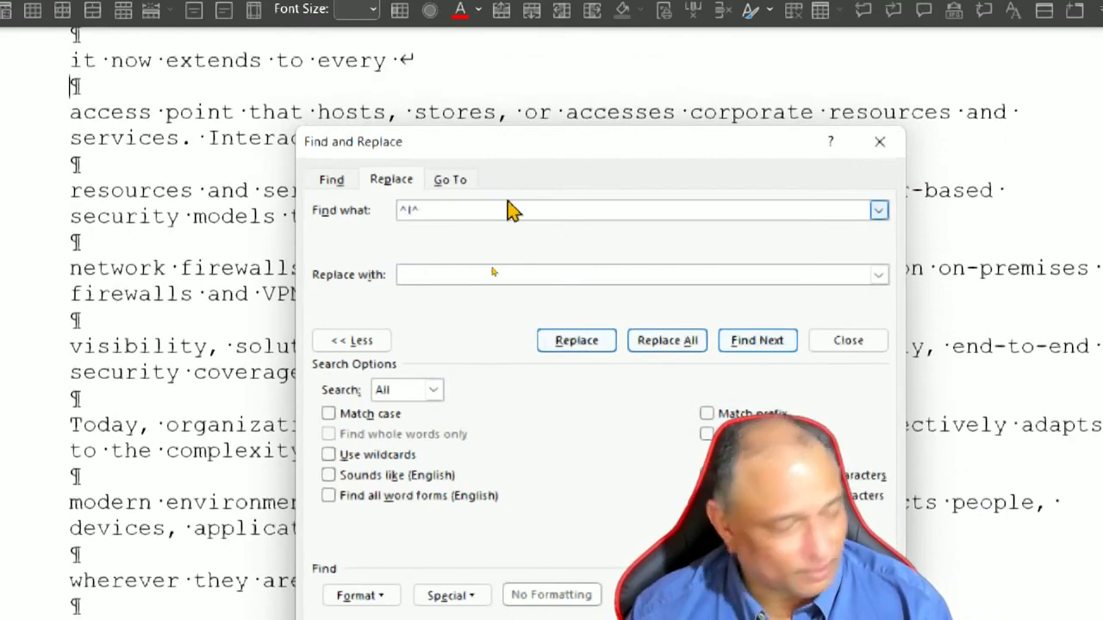
pyautogui.write('p')
pyautogui.click(665, 382)
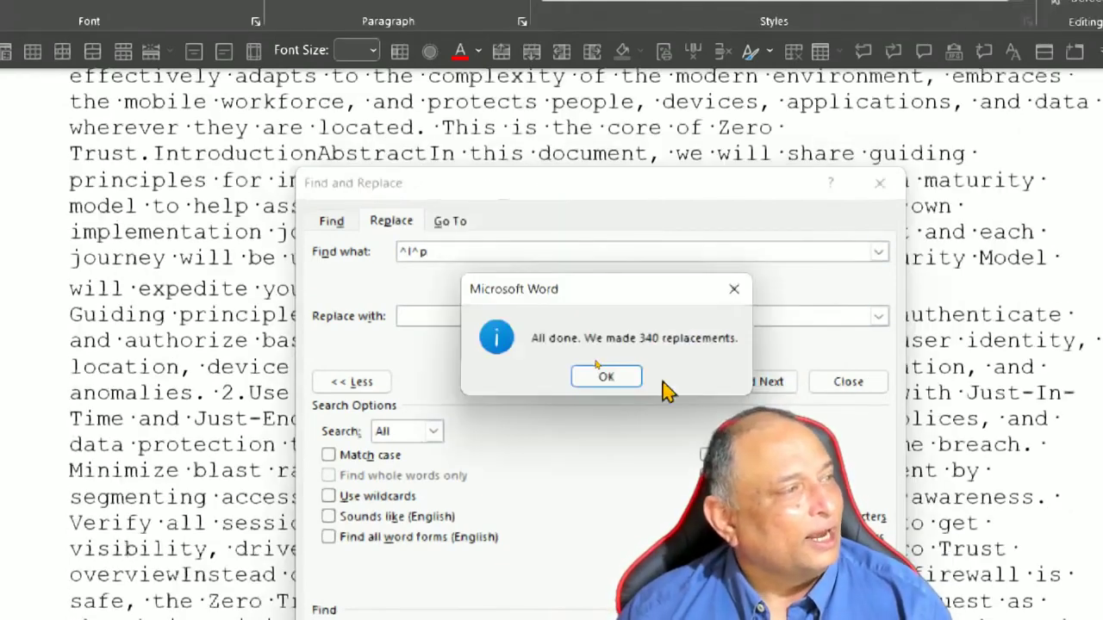
pyautogui.click(607, 379)
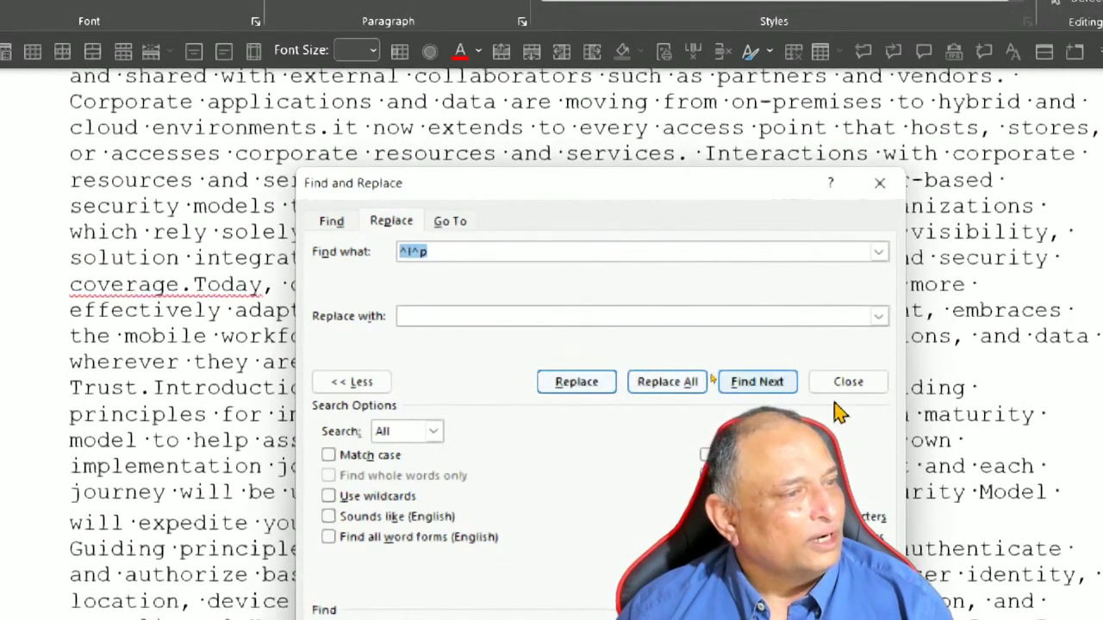
pyautogui.click(862, 386)
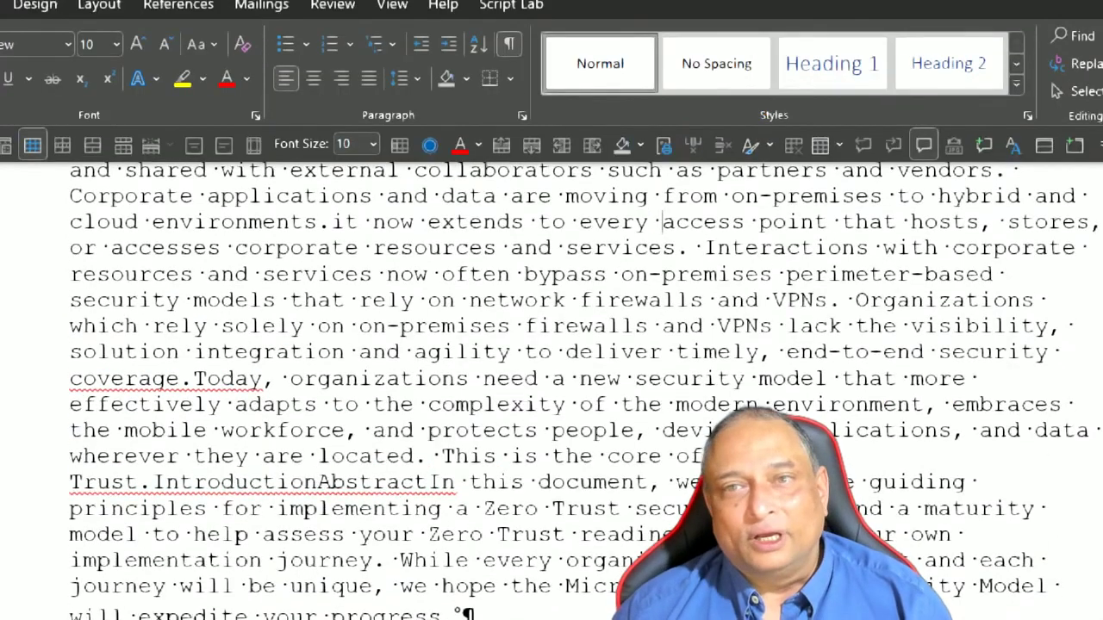
# Look through the cleaned-up text, hide the formatting marks, and return to the start of the document
pyautogui.scroll(-3, 468, 486)
pyautogui.click(465, 368)
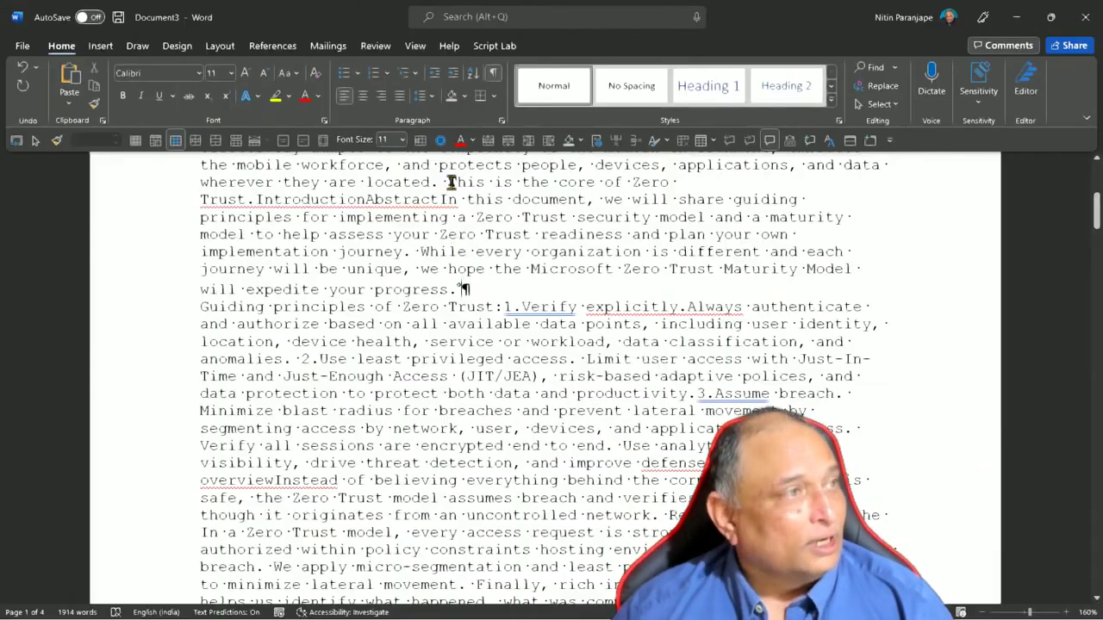
pyautogui.click(508, 43)
pyautogui.scroll(4, 442, 401)
pyautogui.scroll(3, 448, 308)
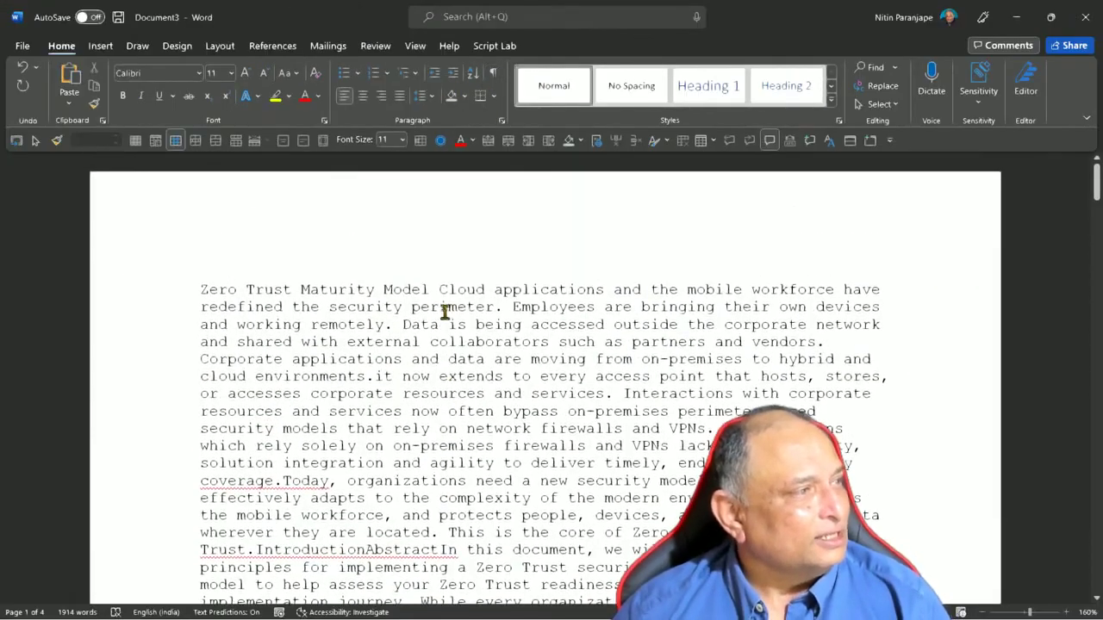